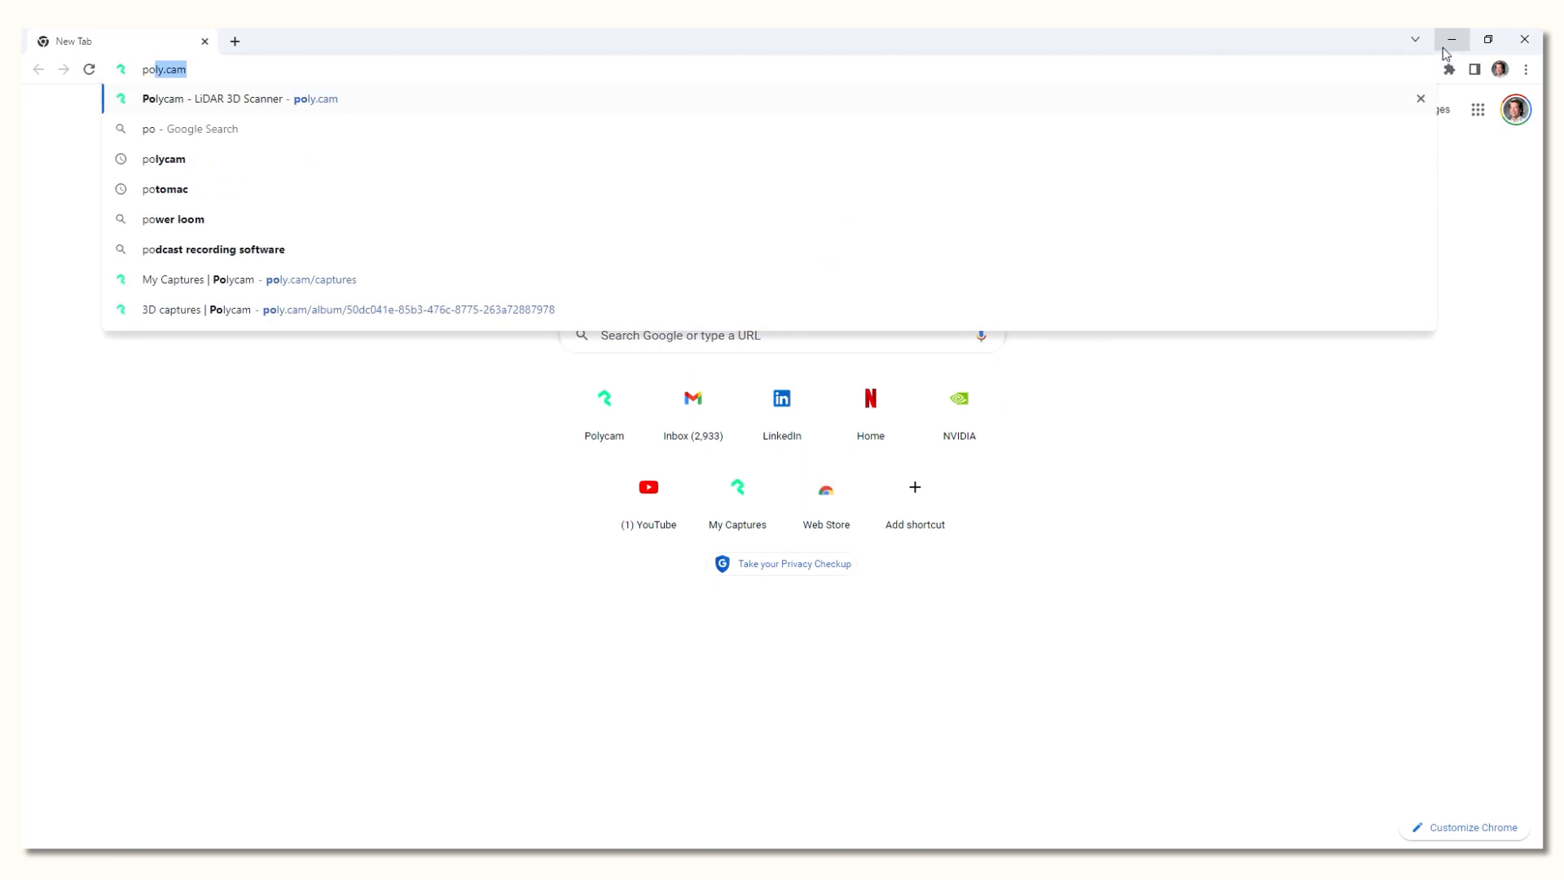
Step: Open the poly.cam site and bring up the Meditation capture from the 3D captures album
key(Return)
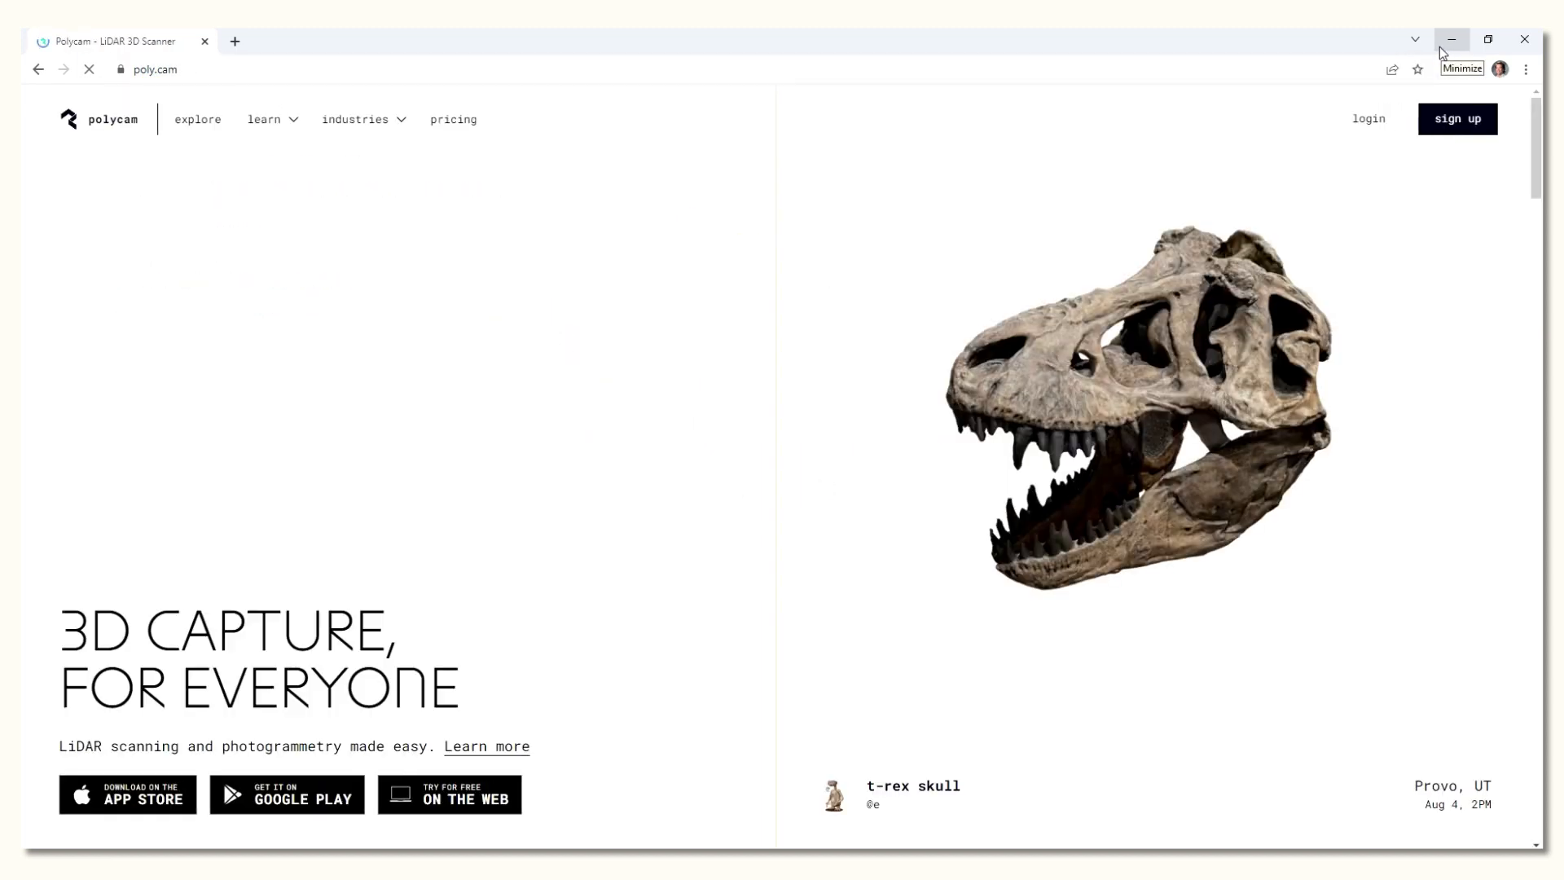
click(55, 202)
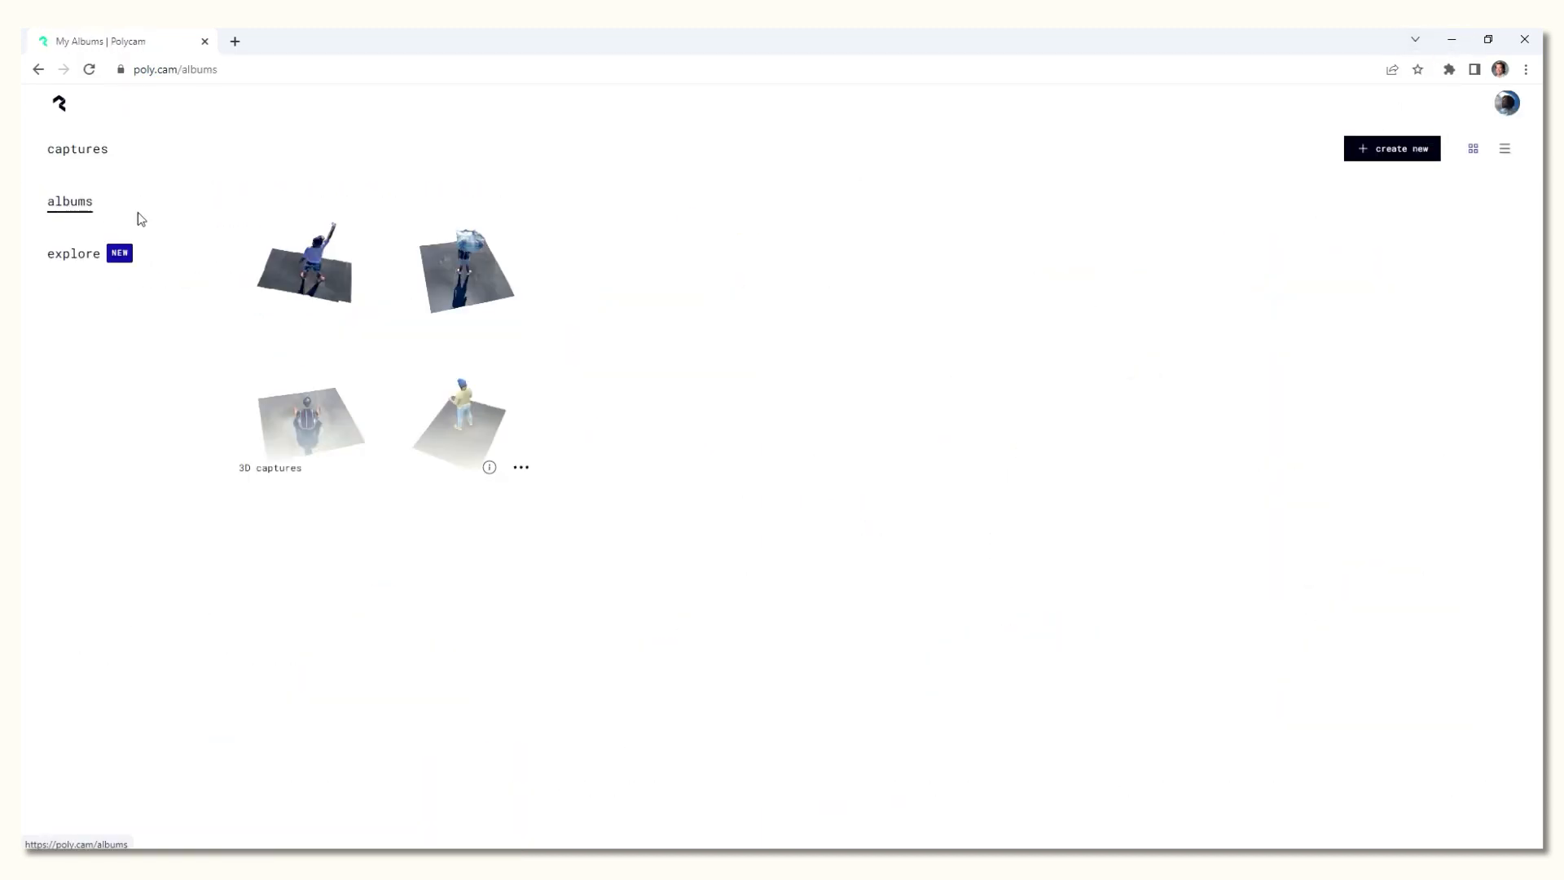
click(398, 317)
click(1102, 395)
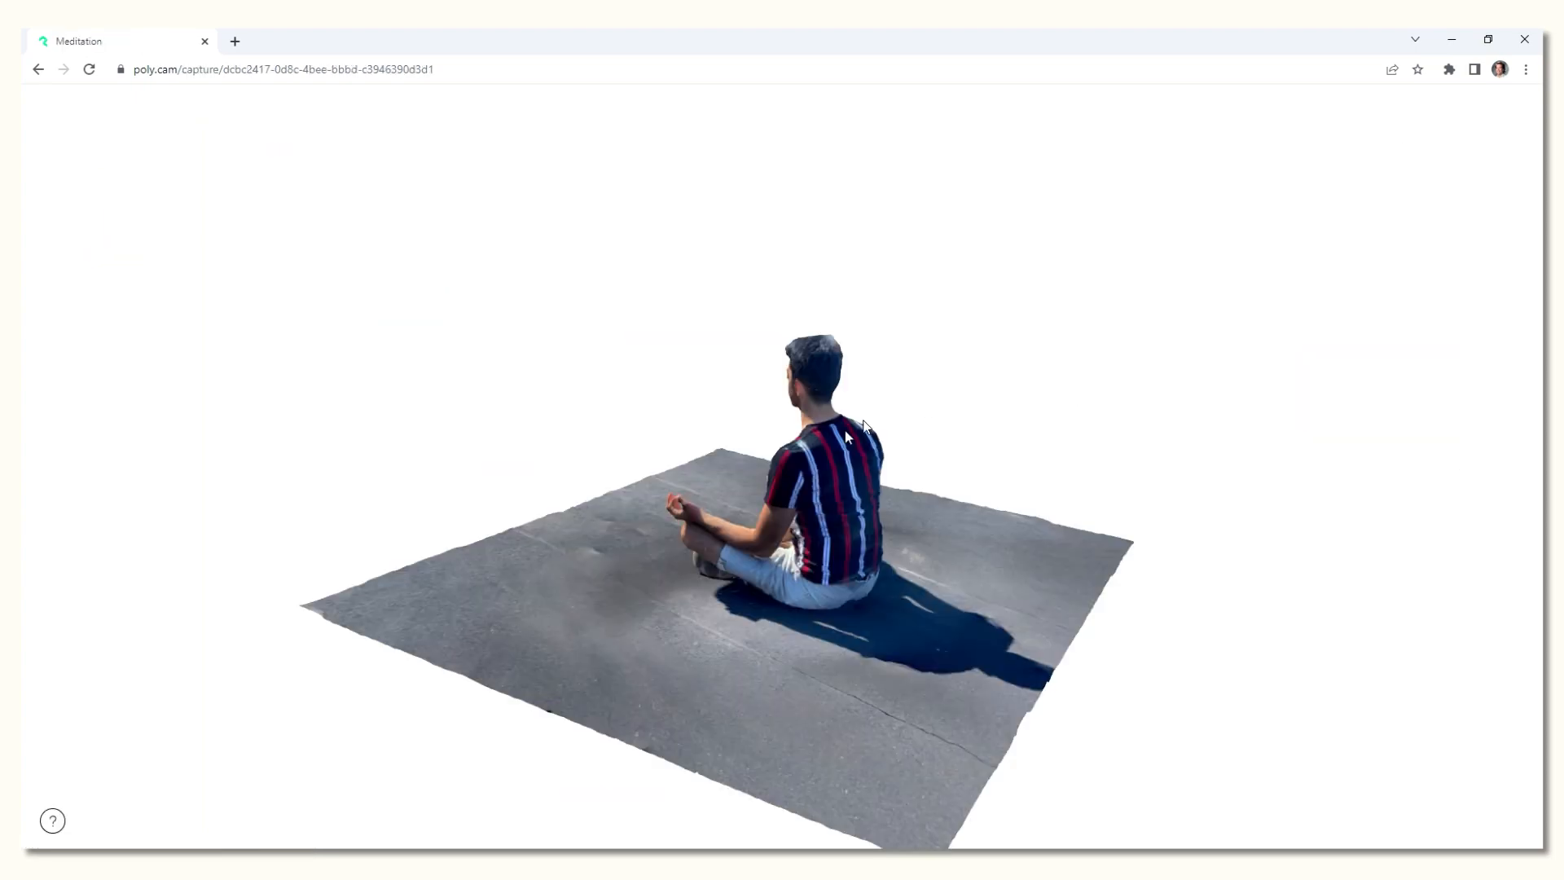
Step: Export the Meditation capture as an FBX mesh and start the download
scroll(786, 464, up, 5)
drag(761, 457, 630, 373)
scroll(629, 372, down, 3)
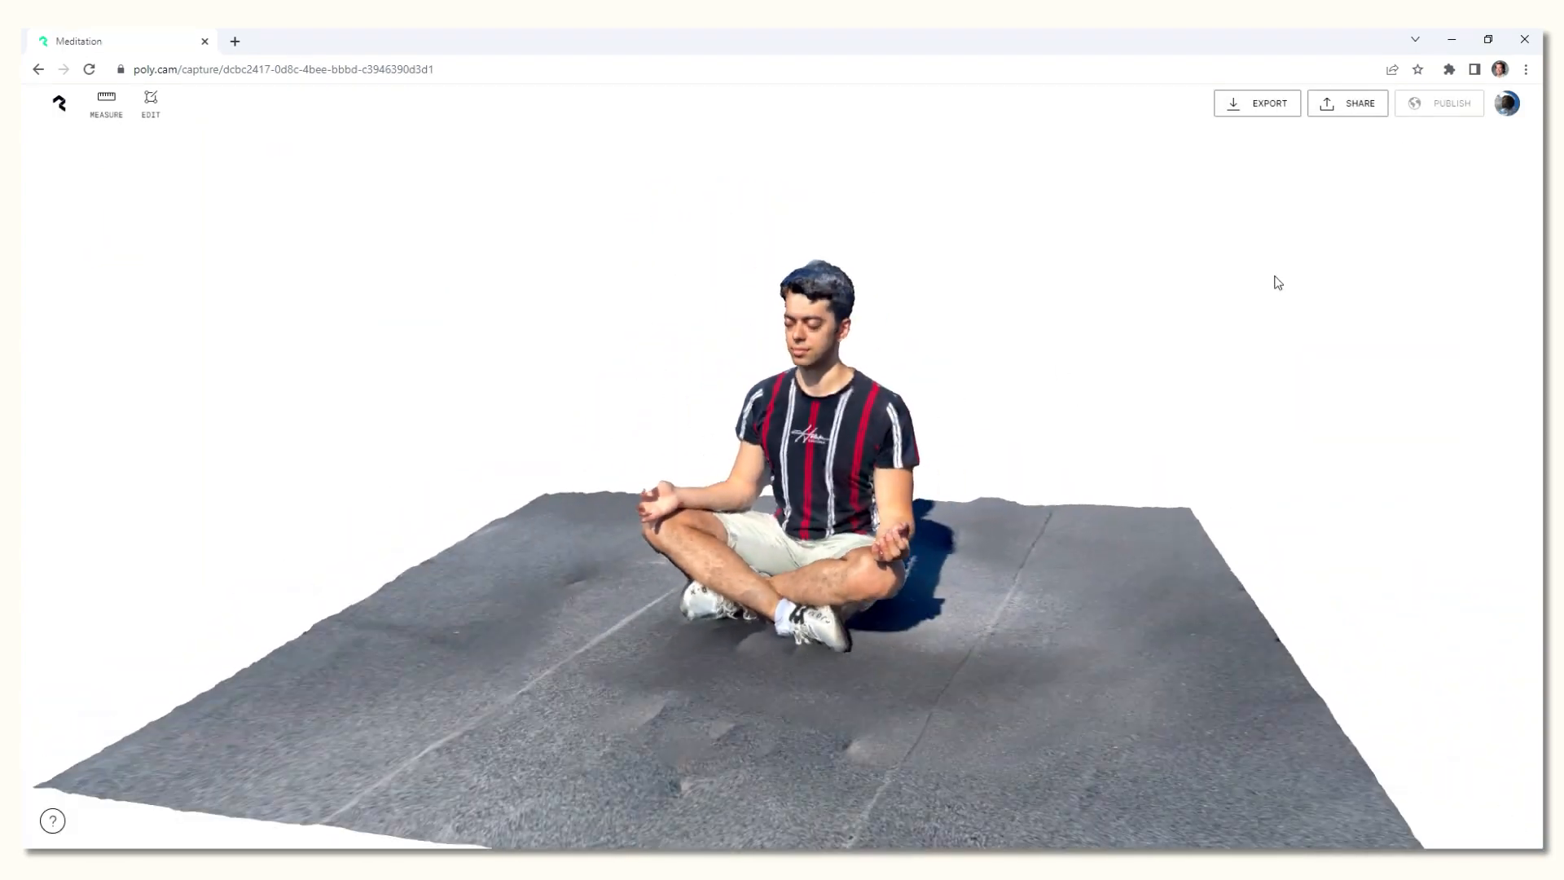
click(1246, 113)
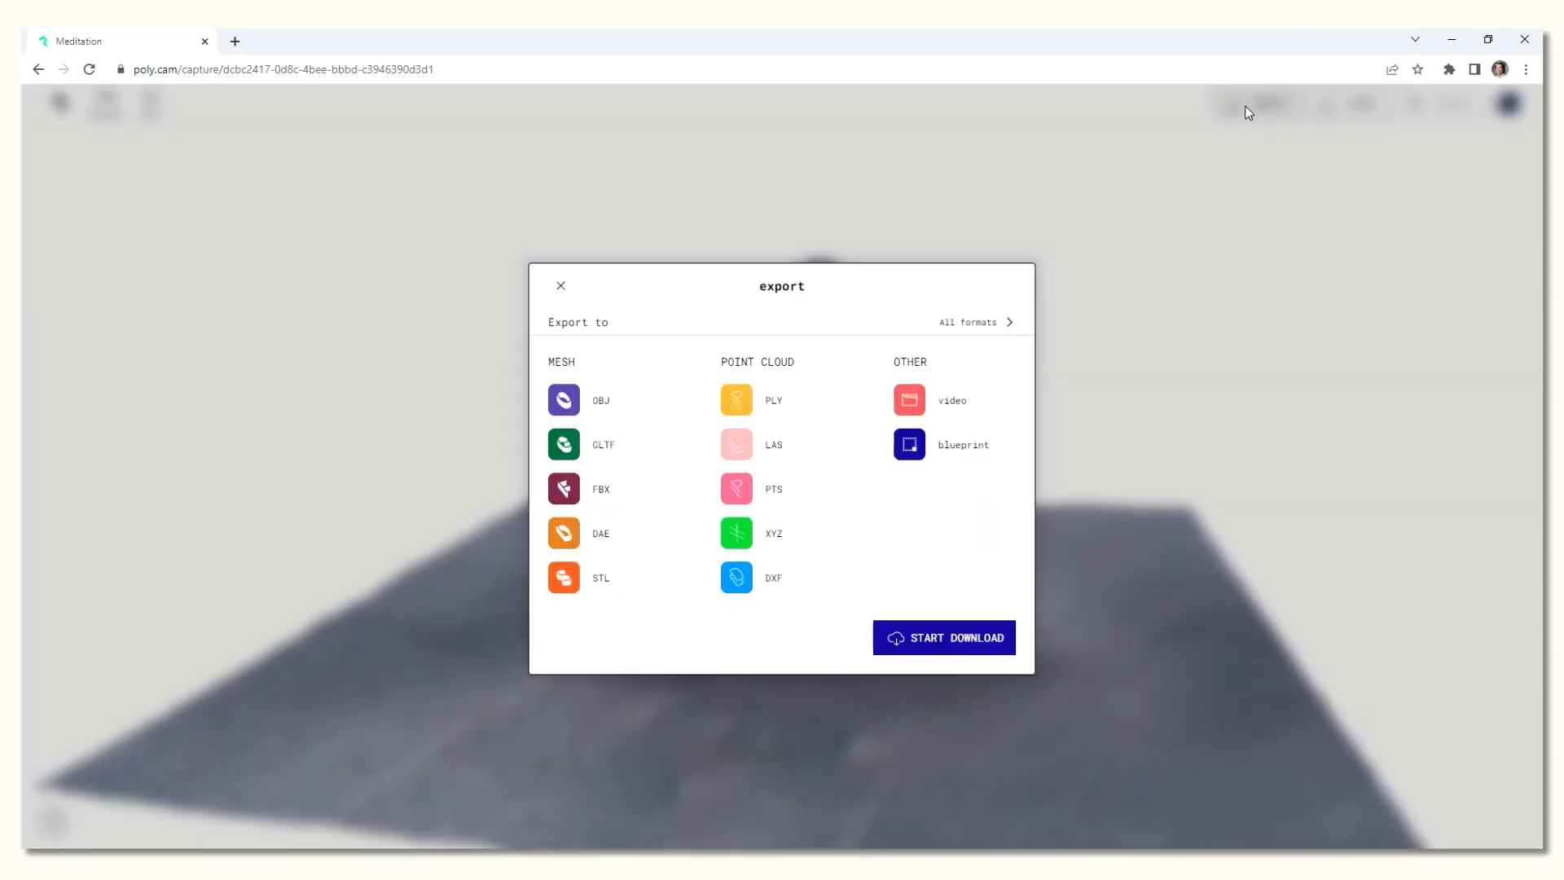
click(945, 647)
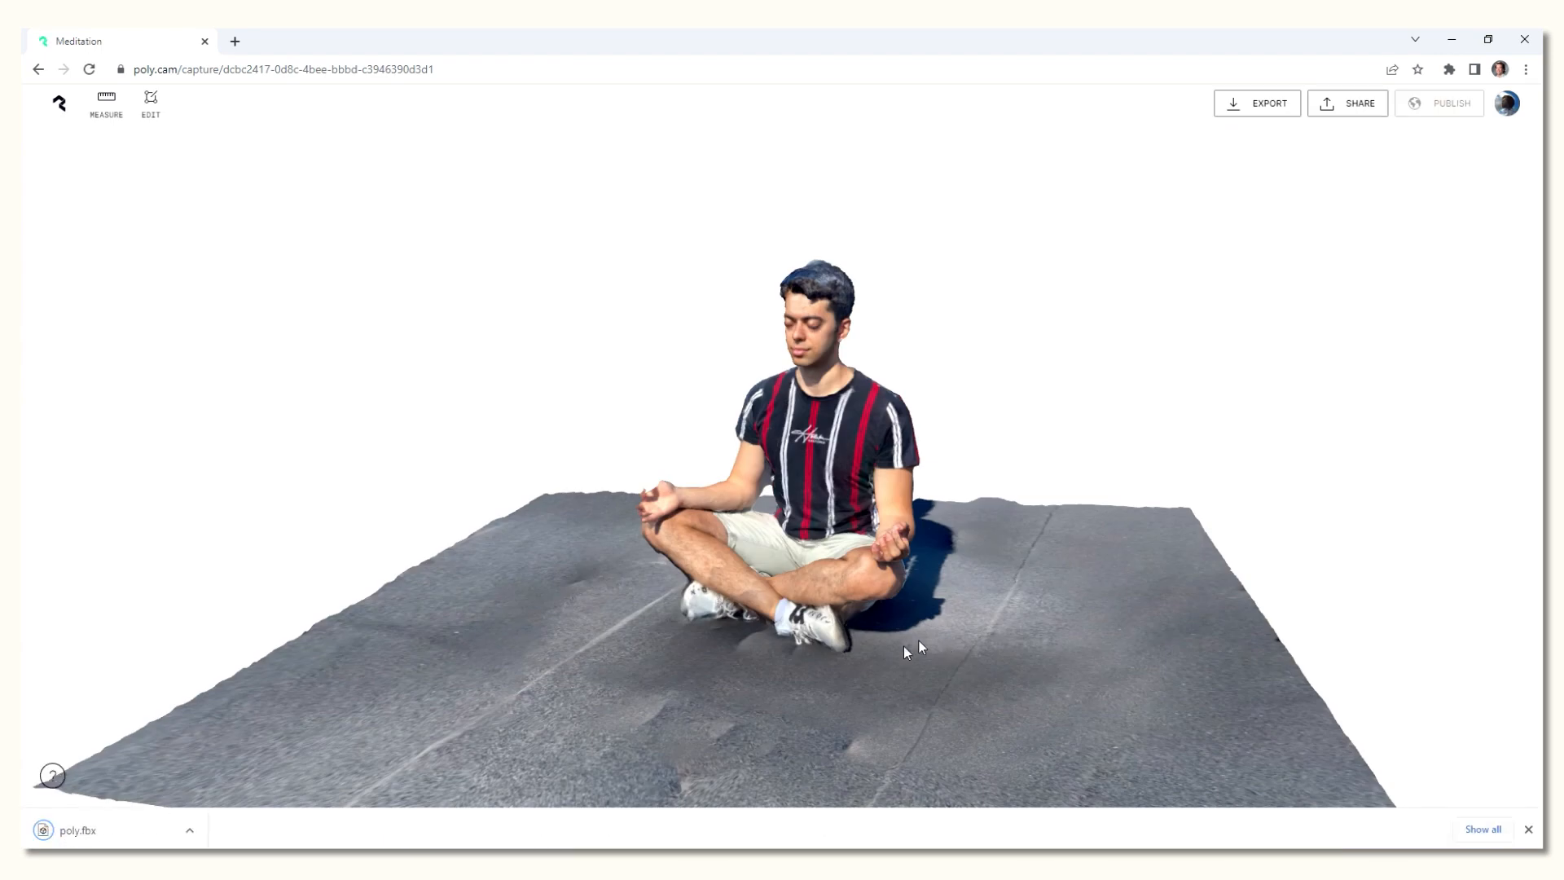
Step: Show the downloaded poly.fbx in its folder and rename it to poly_Baris_meditating
click(189, 829)
click(243, 771)
click(897, 301)
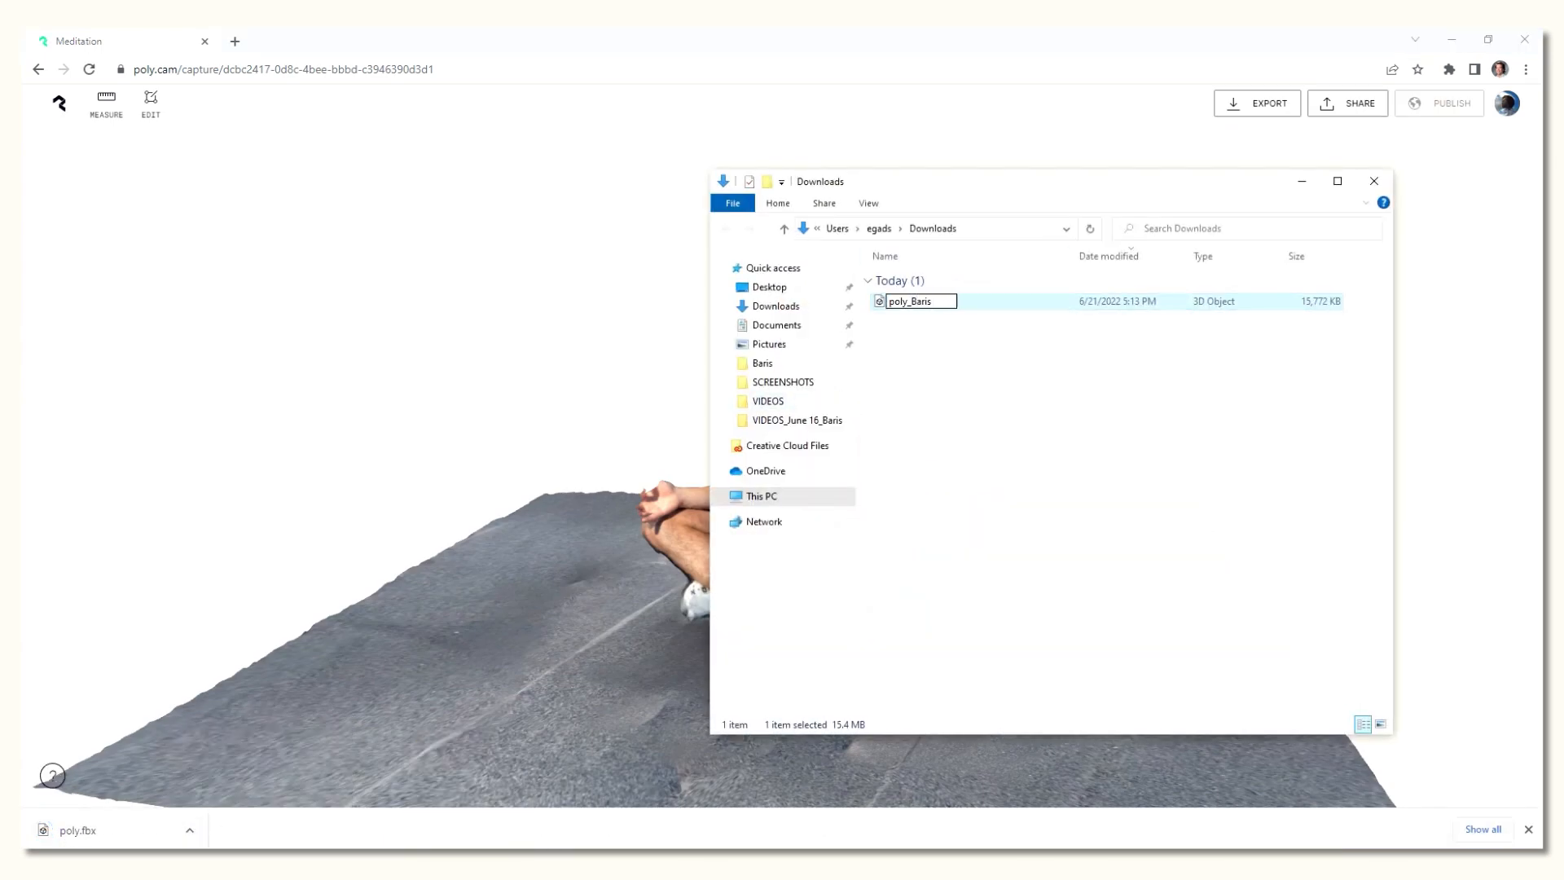
text(_Baris_meditating)
key(Return)
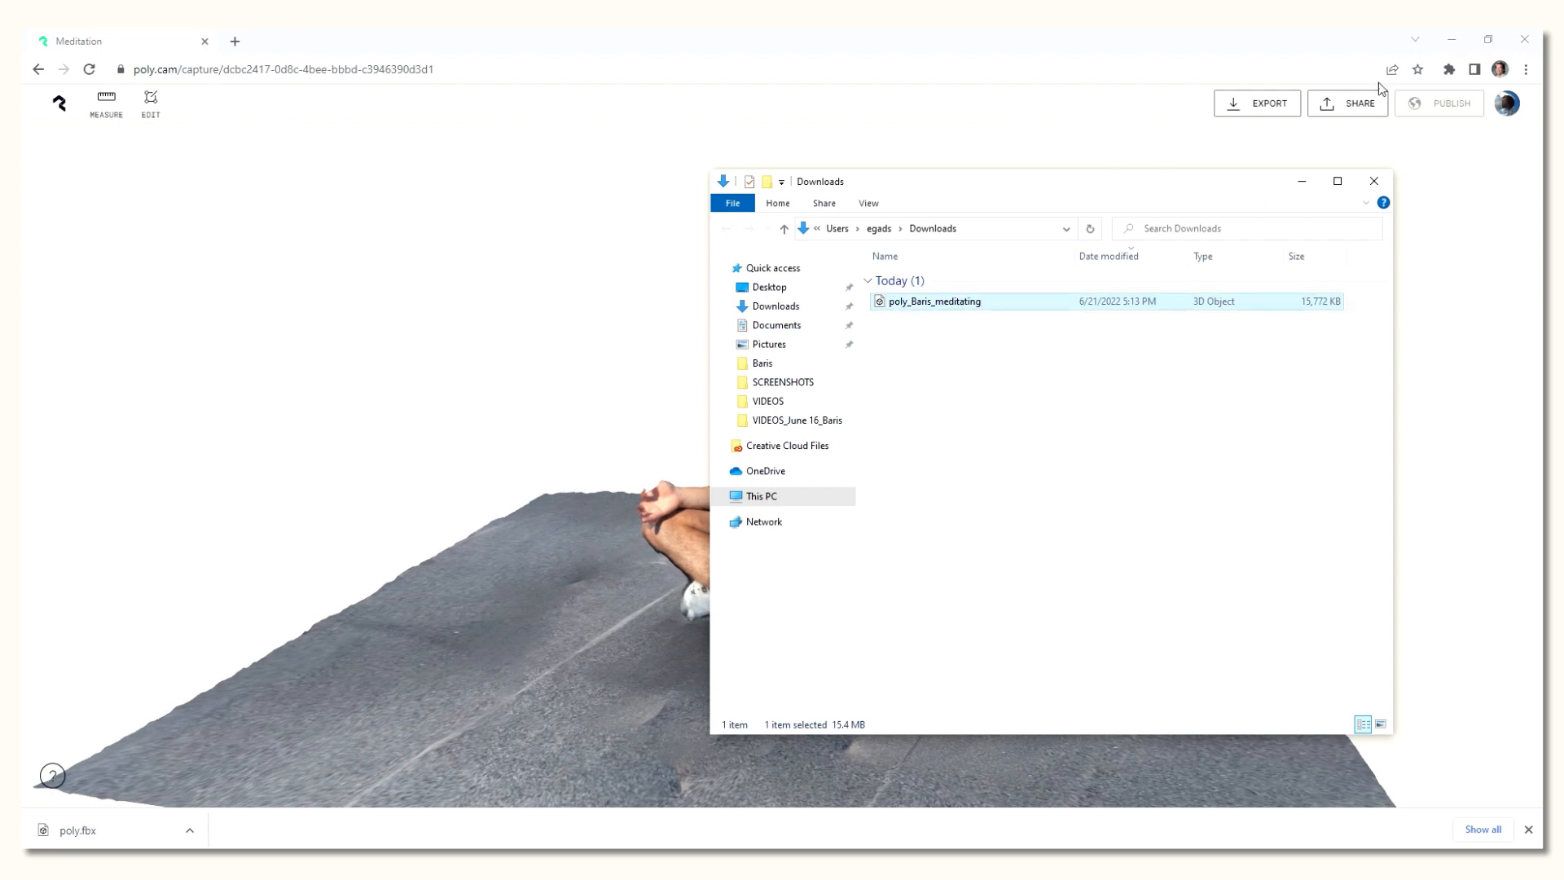
Step: Move poly_Baris_meditating from Downloads into the Baris folder on the desktop, minimizing the browser and the Downloads window
click(1452, 39)
drag(1107, 198, 1131, 163)
drag(1036, 270, 49, 376)
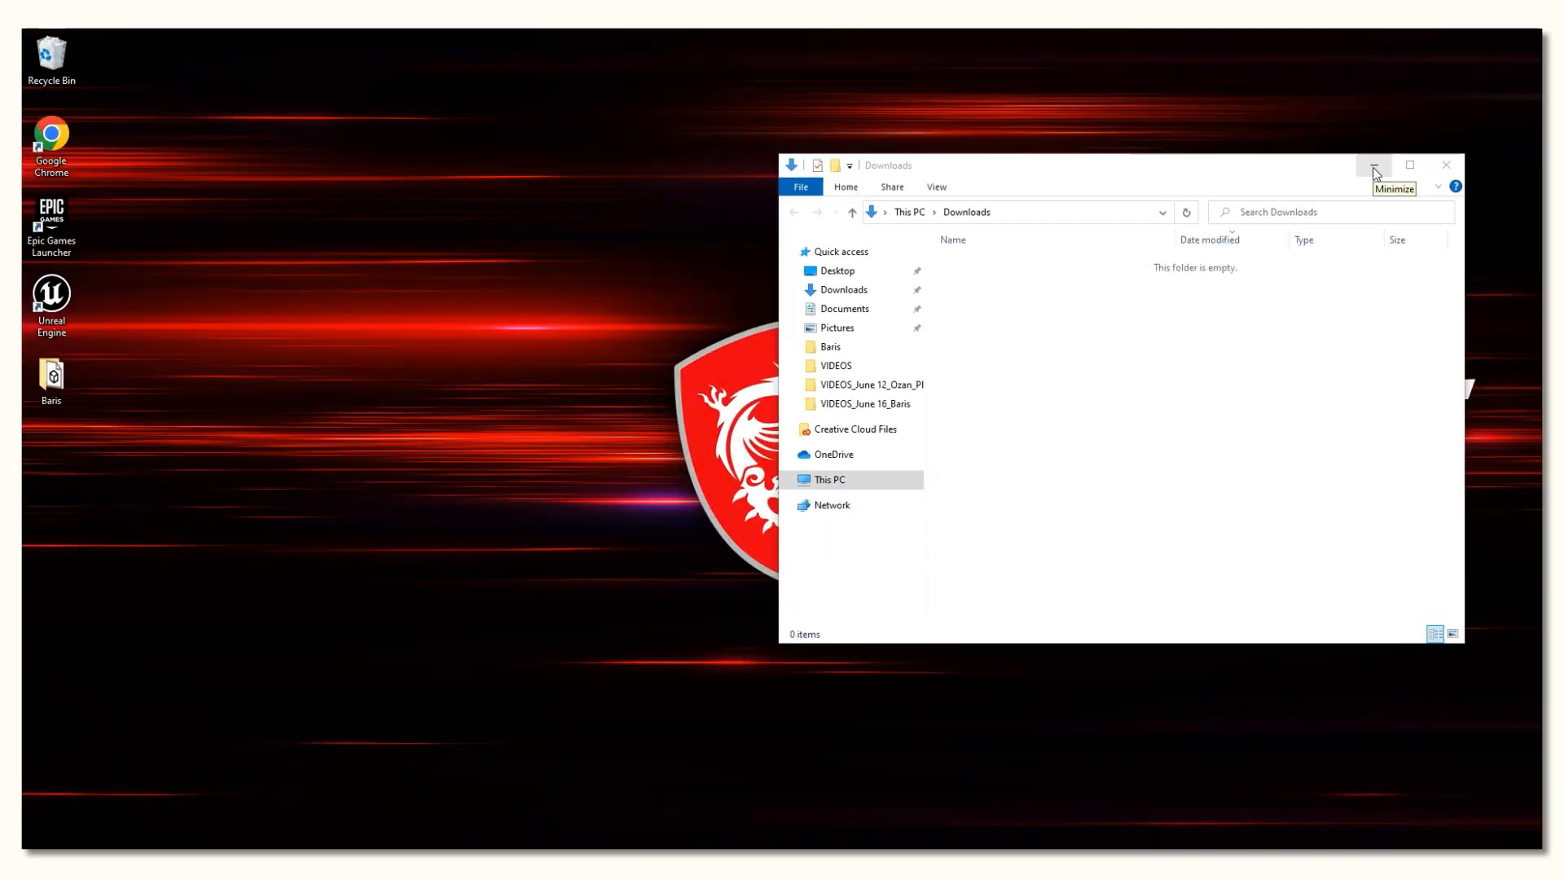
click(1370, 163)
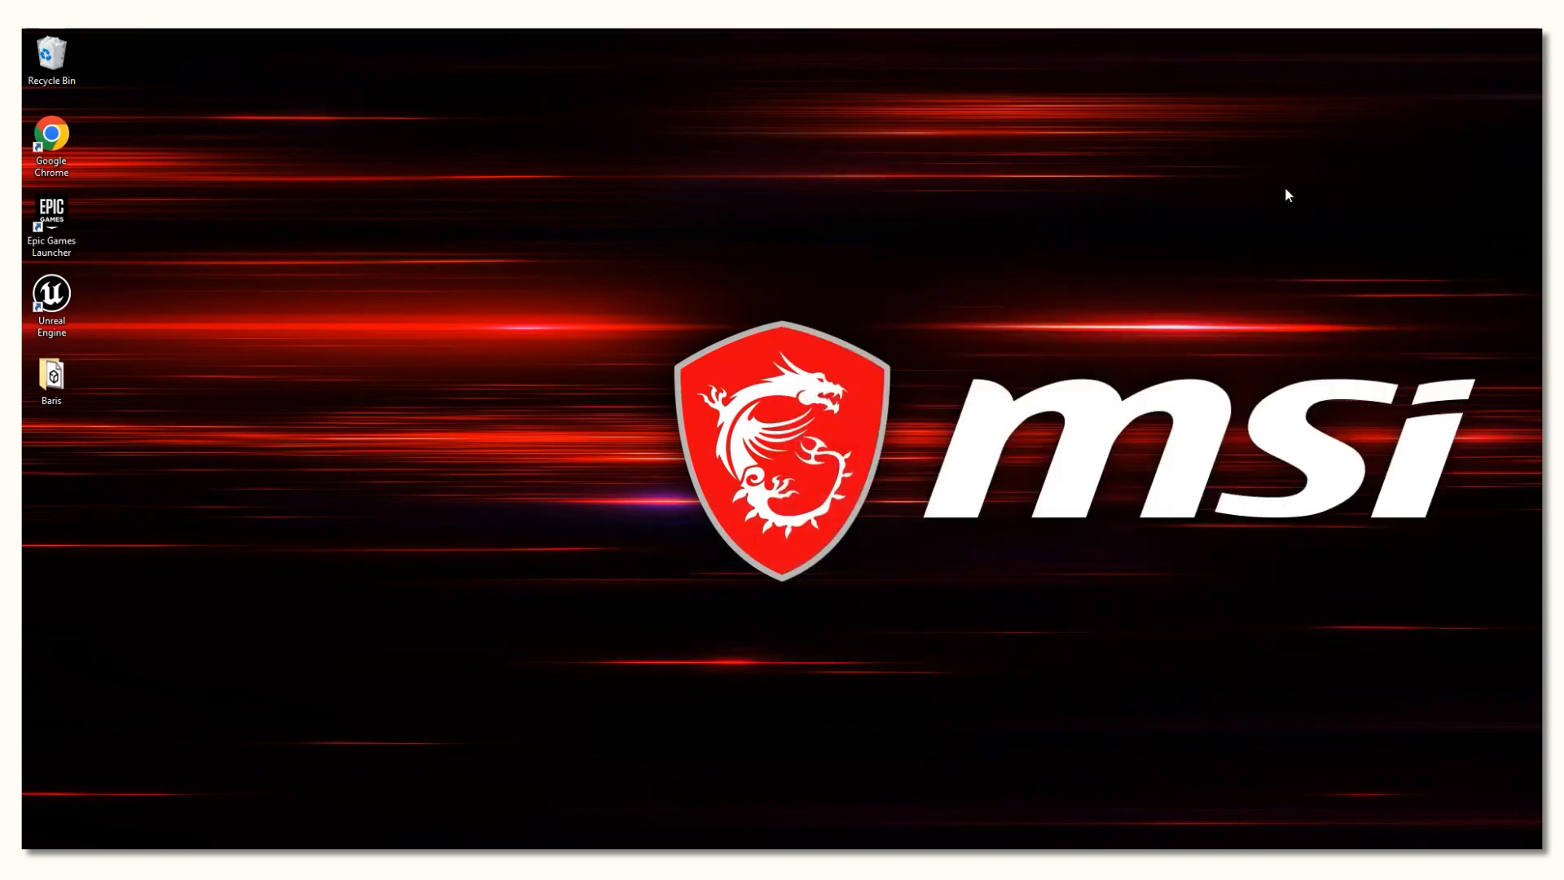
Step: Launch Unreal Engine 5.0.2 from the Epic Games Launcher and create a Blank Film / Video & Live Events project named BarisAndFriends
double_click(47, 220)
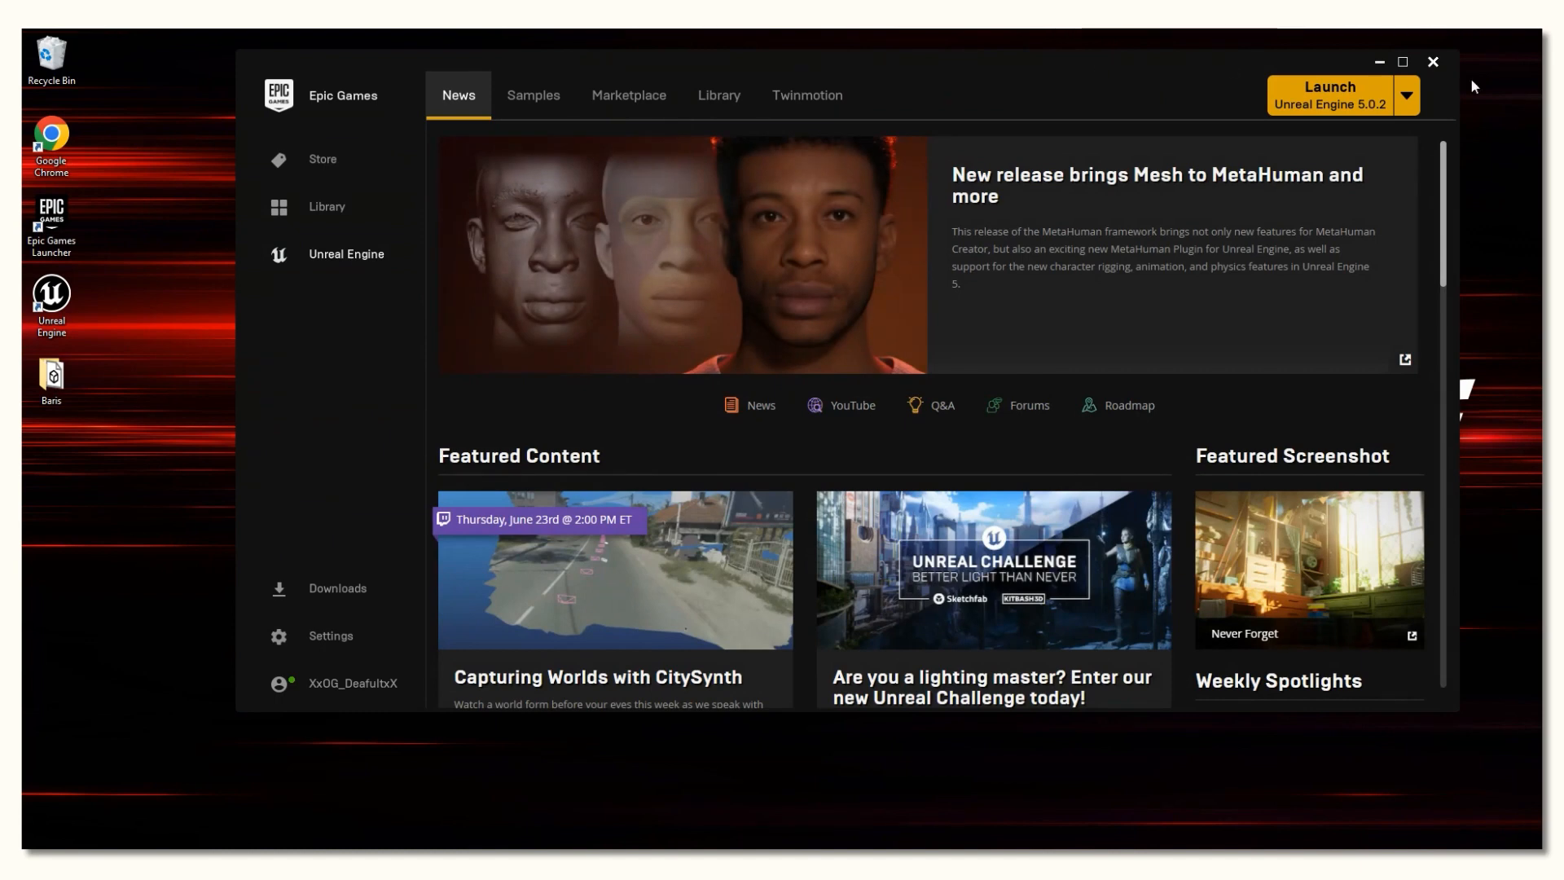
click(1350, 101)
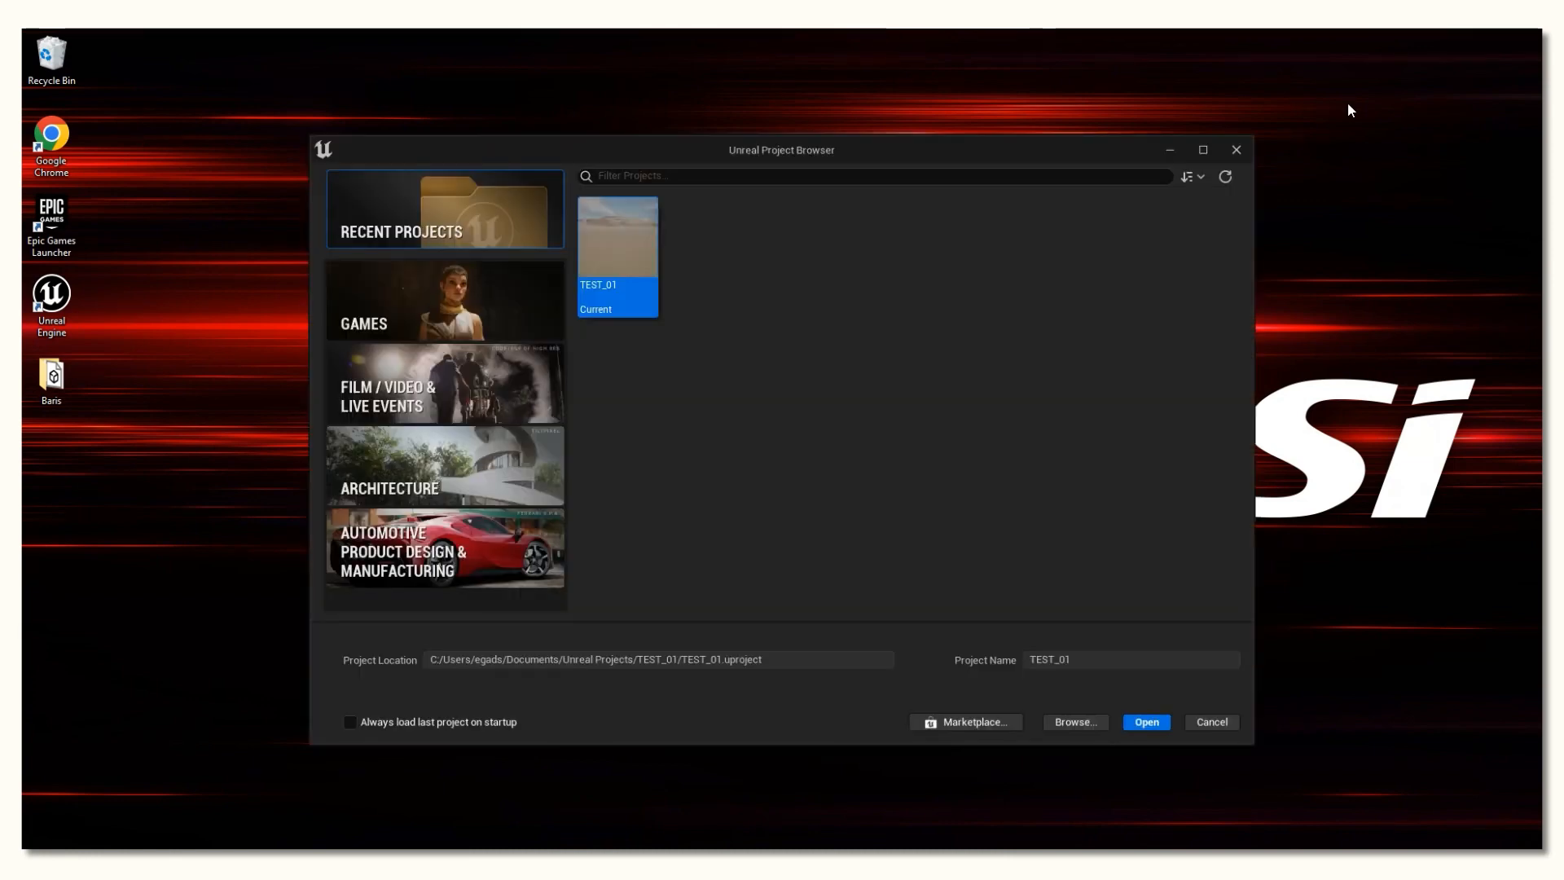
click(435, 372)
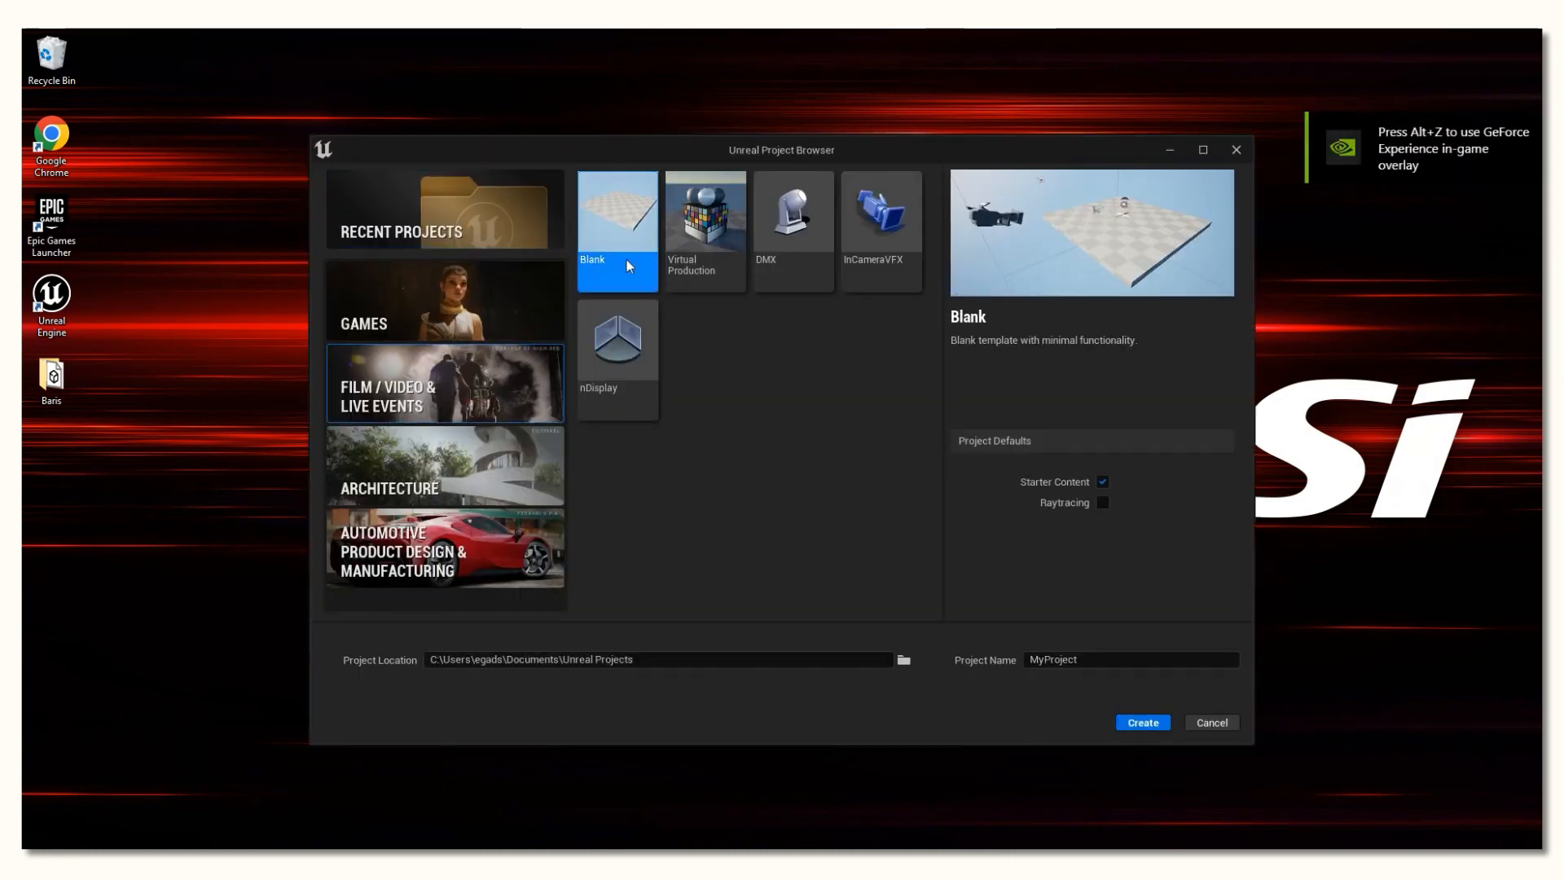
drag(1077, 659, 990, 659)
text(BarisAndF)
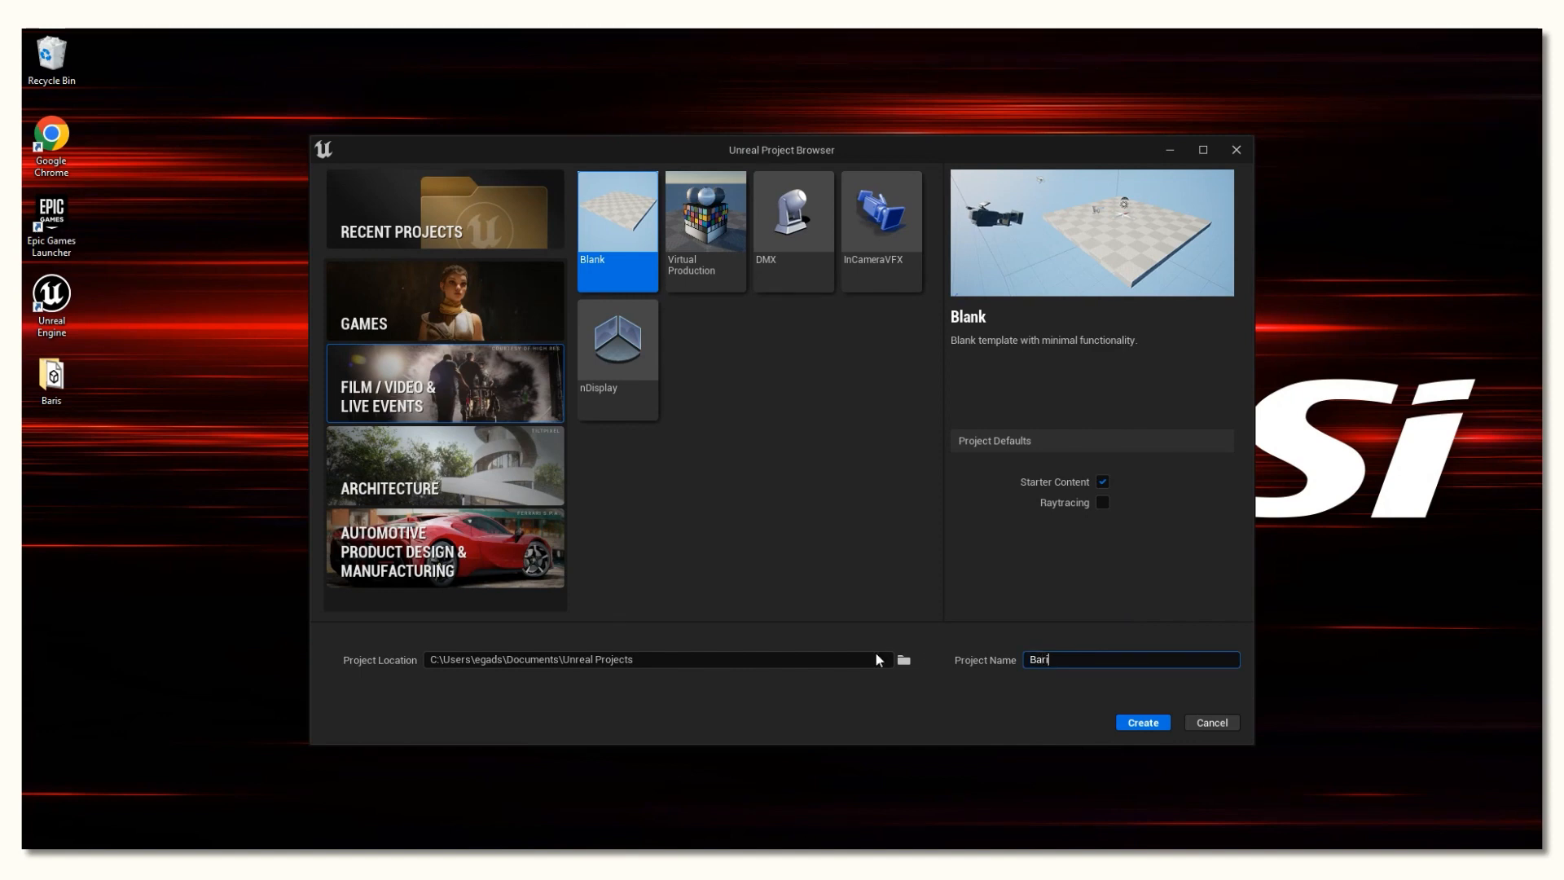
text(riends)
click(1141, 724)
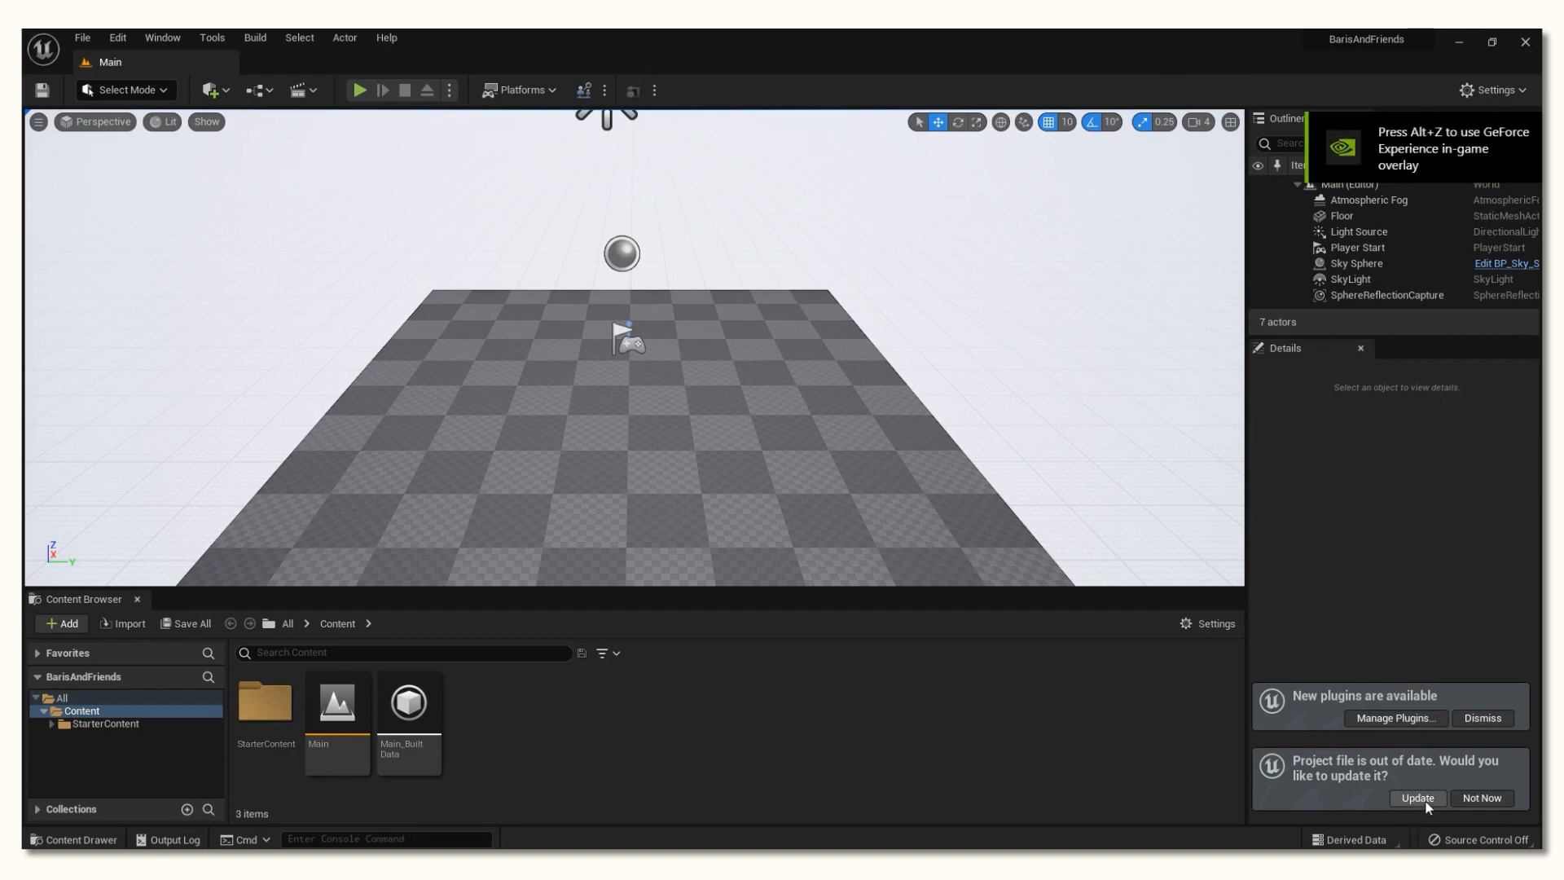
Step: Update the out-of-date project file and dismiss the new plugins notification
click(1424, 799)
click(1496, 720)
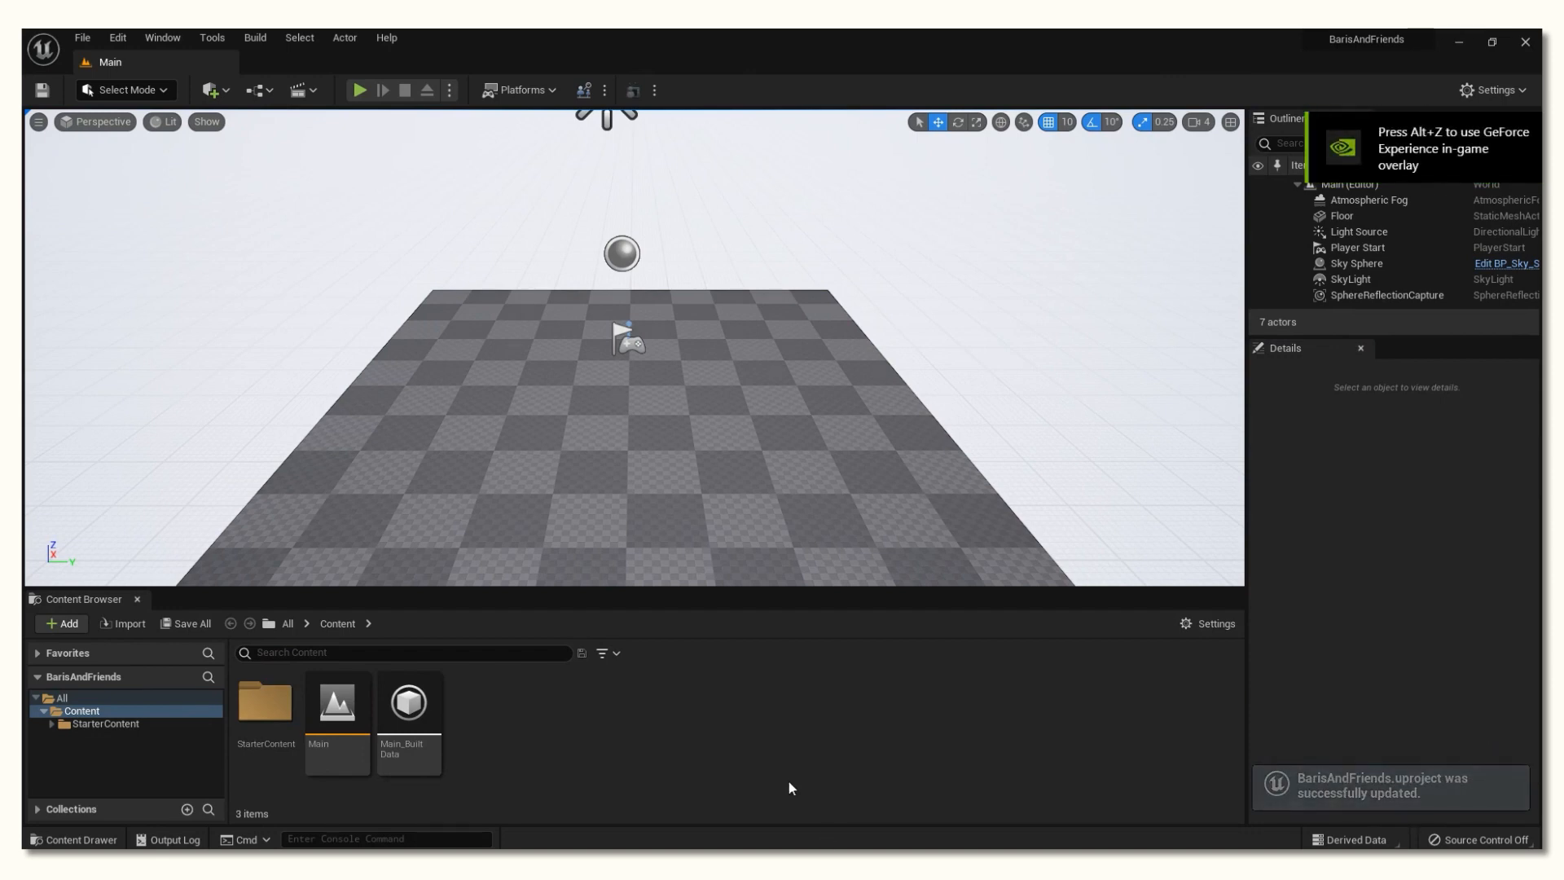
scroll(786, 409, down, 5)
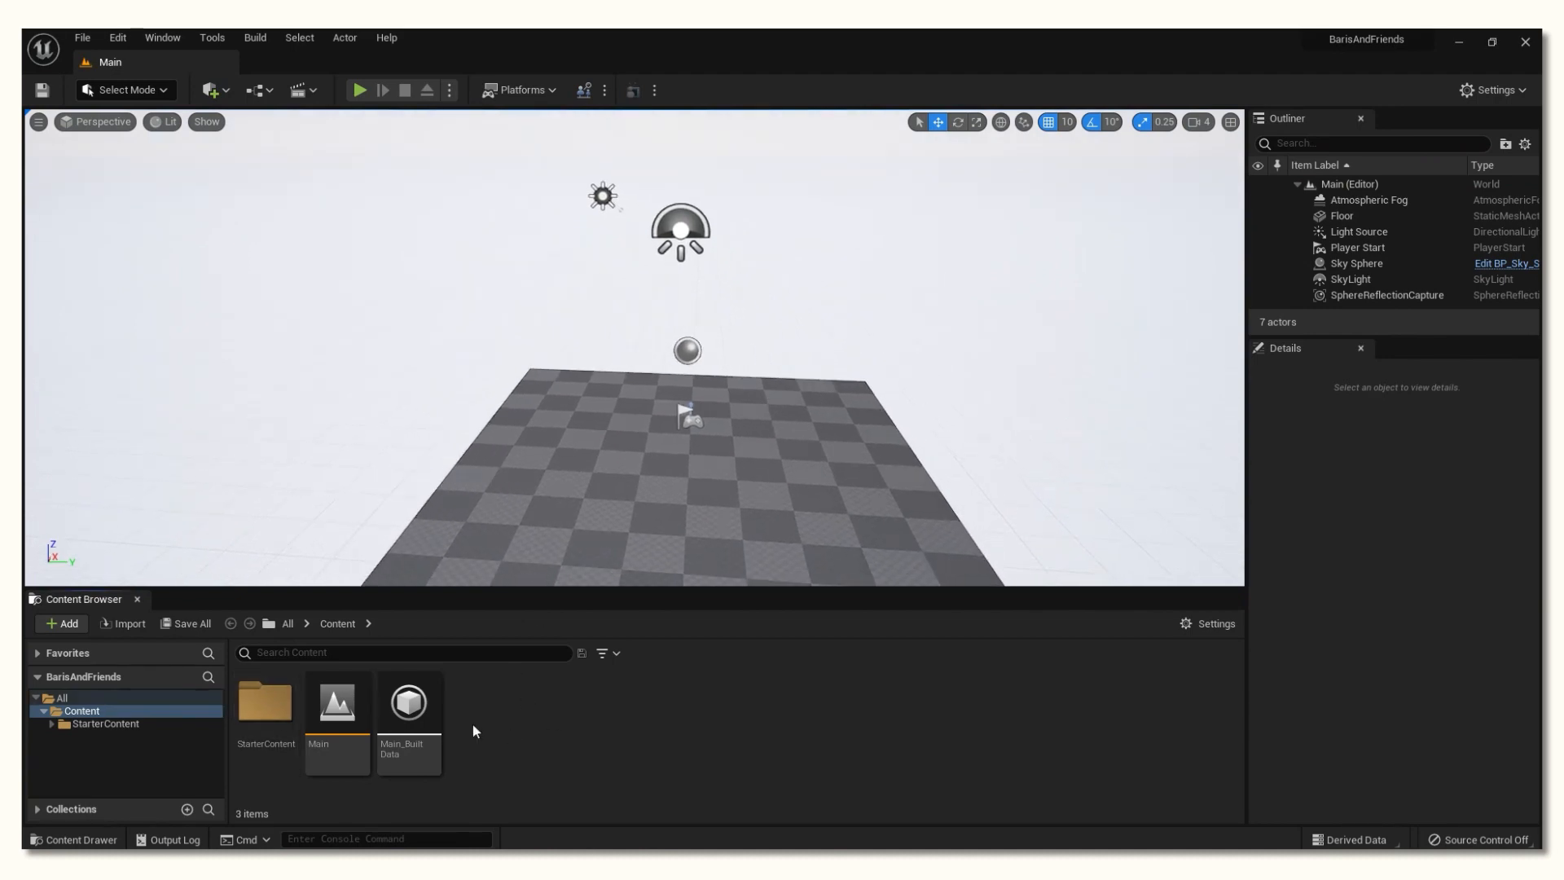
Step: Create a folder named Assets inside Content and open it
right_click(577, 745)
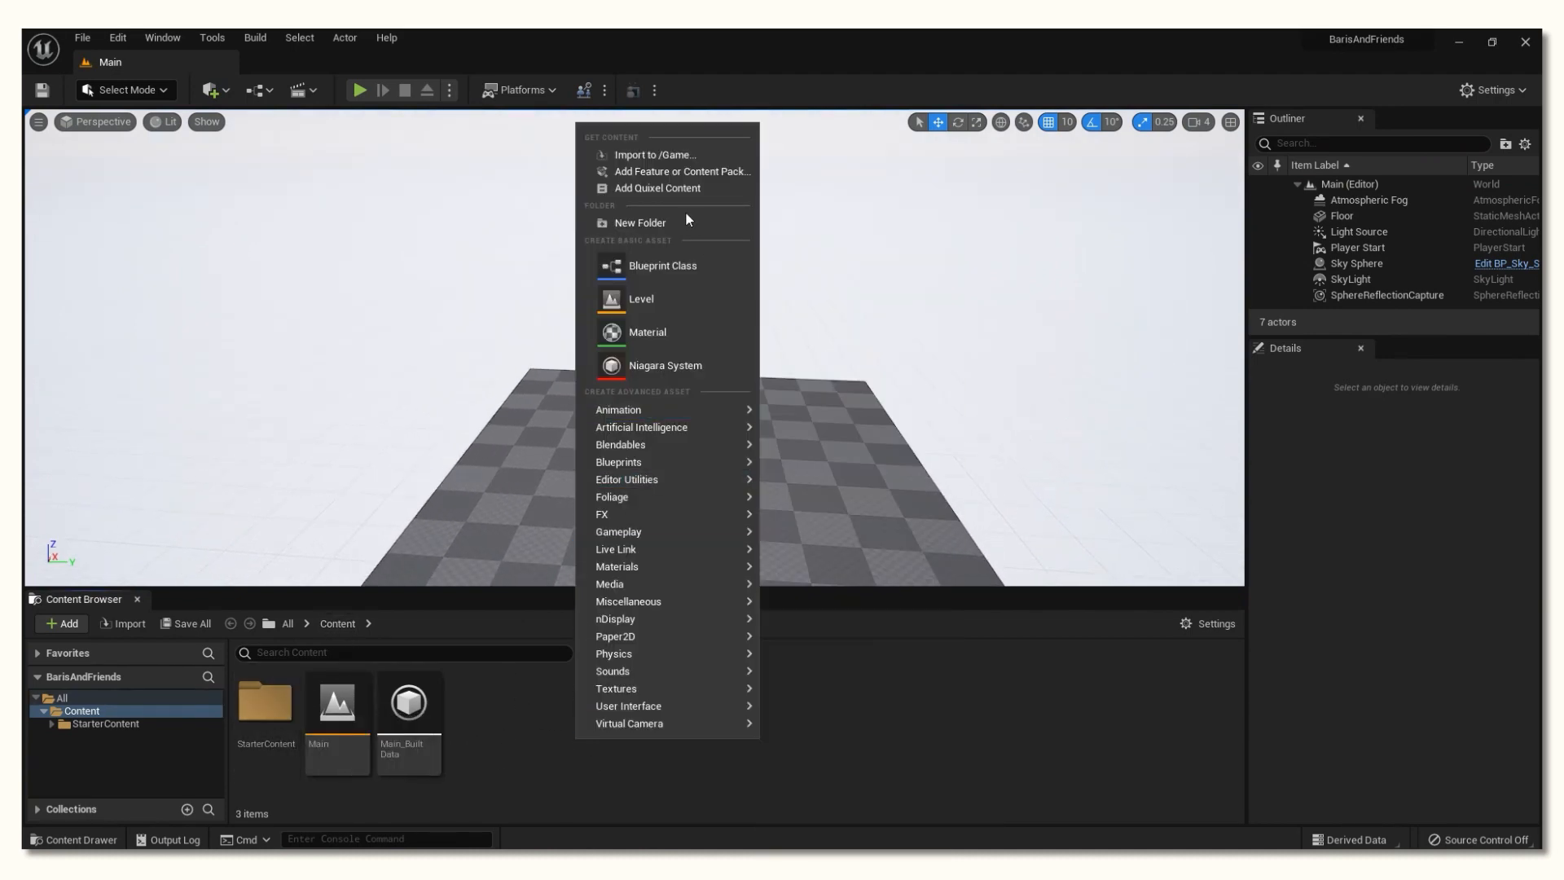
click(671, 223)
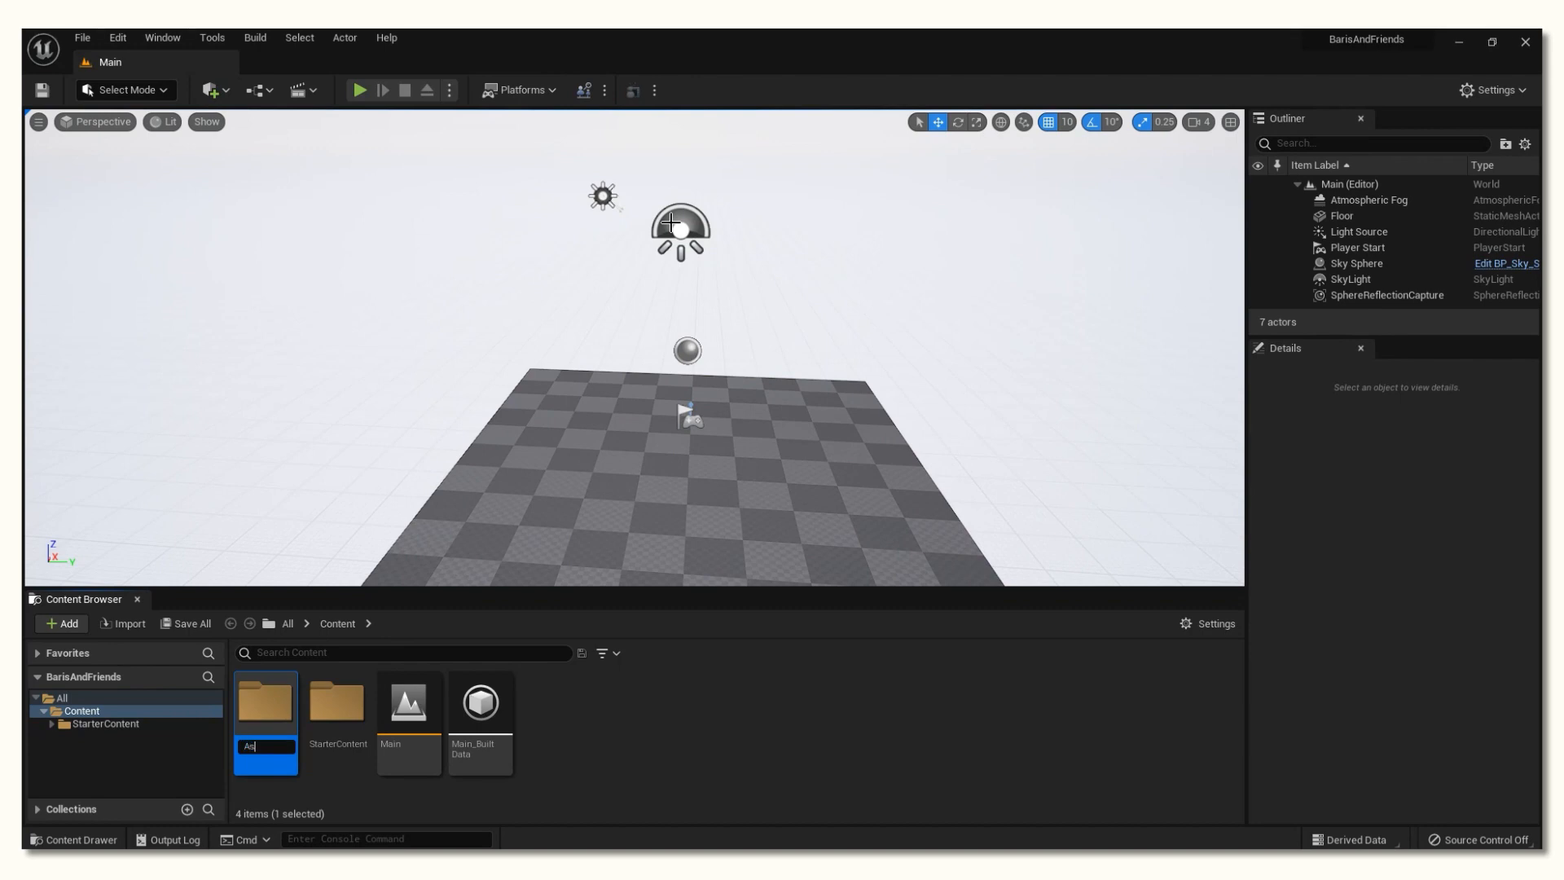
key(Return)
double_click(271, 713)
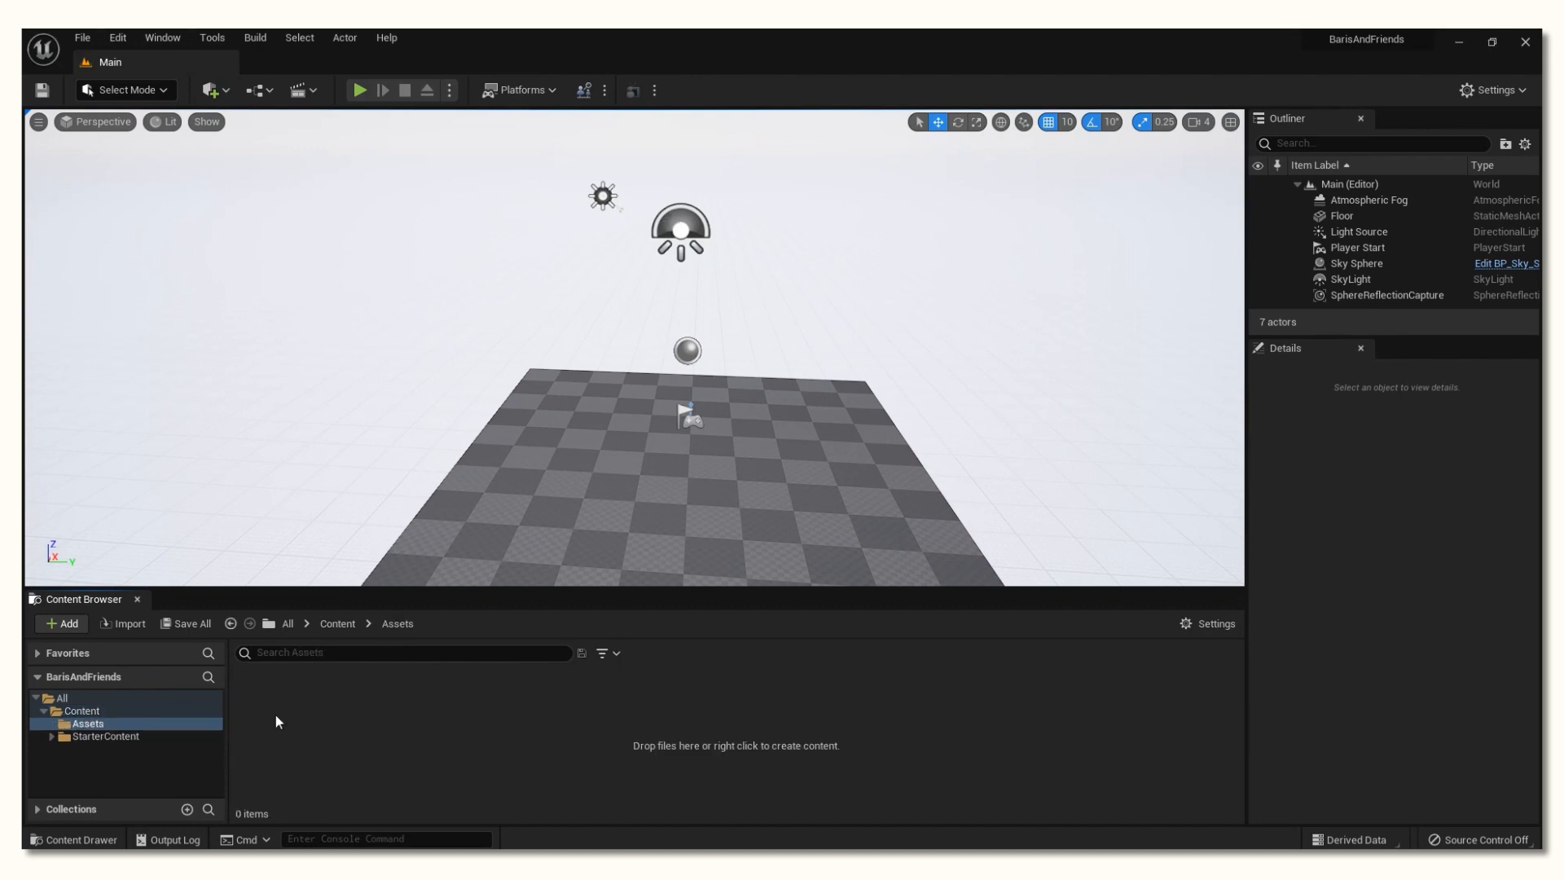
Step: Create a subfolder named Baris_Meditating inside Assets and open it
right_click(364, 722)
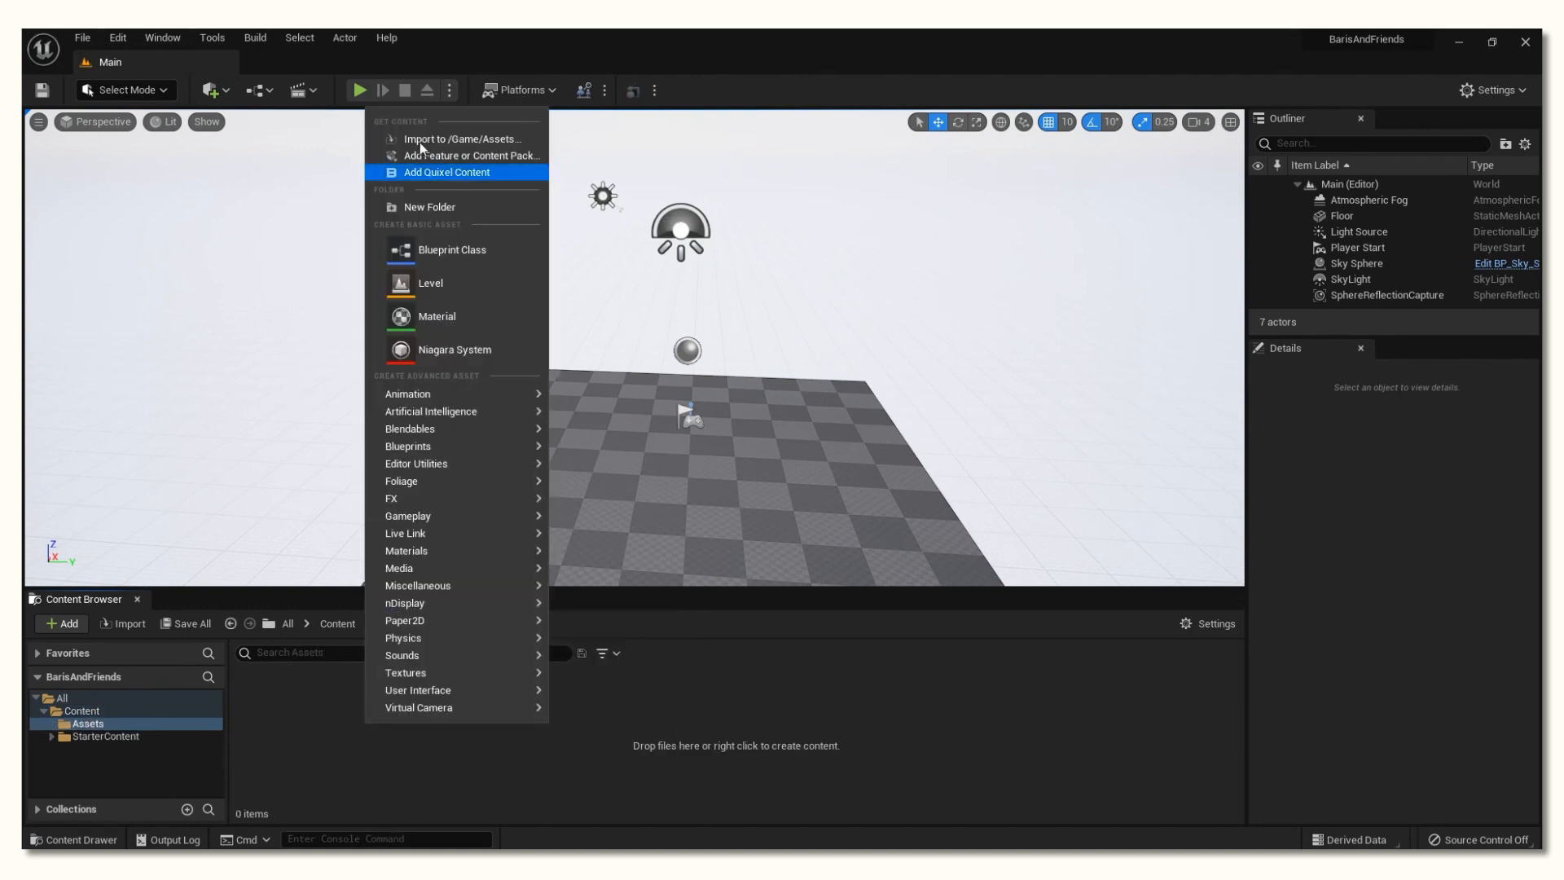
click(421, 204)
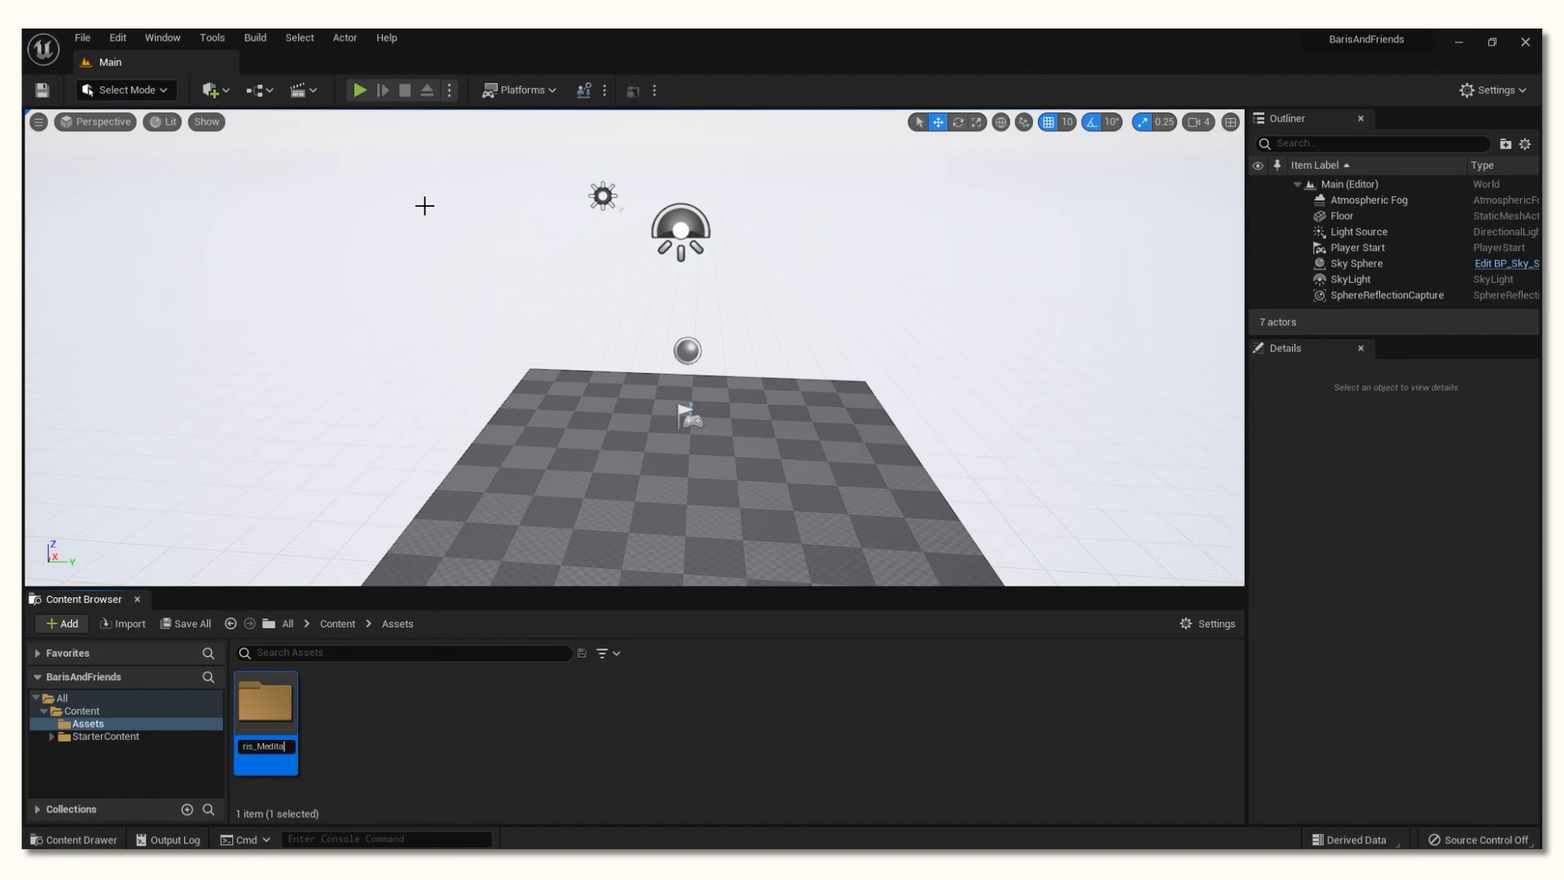
key(Return)
double_click(263, 699)
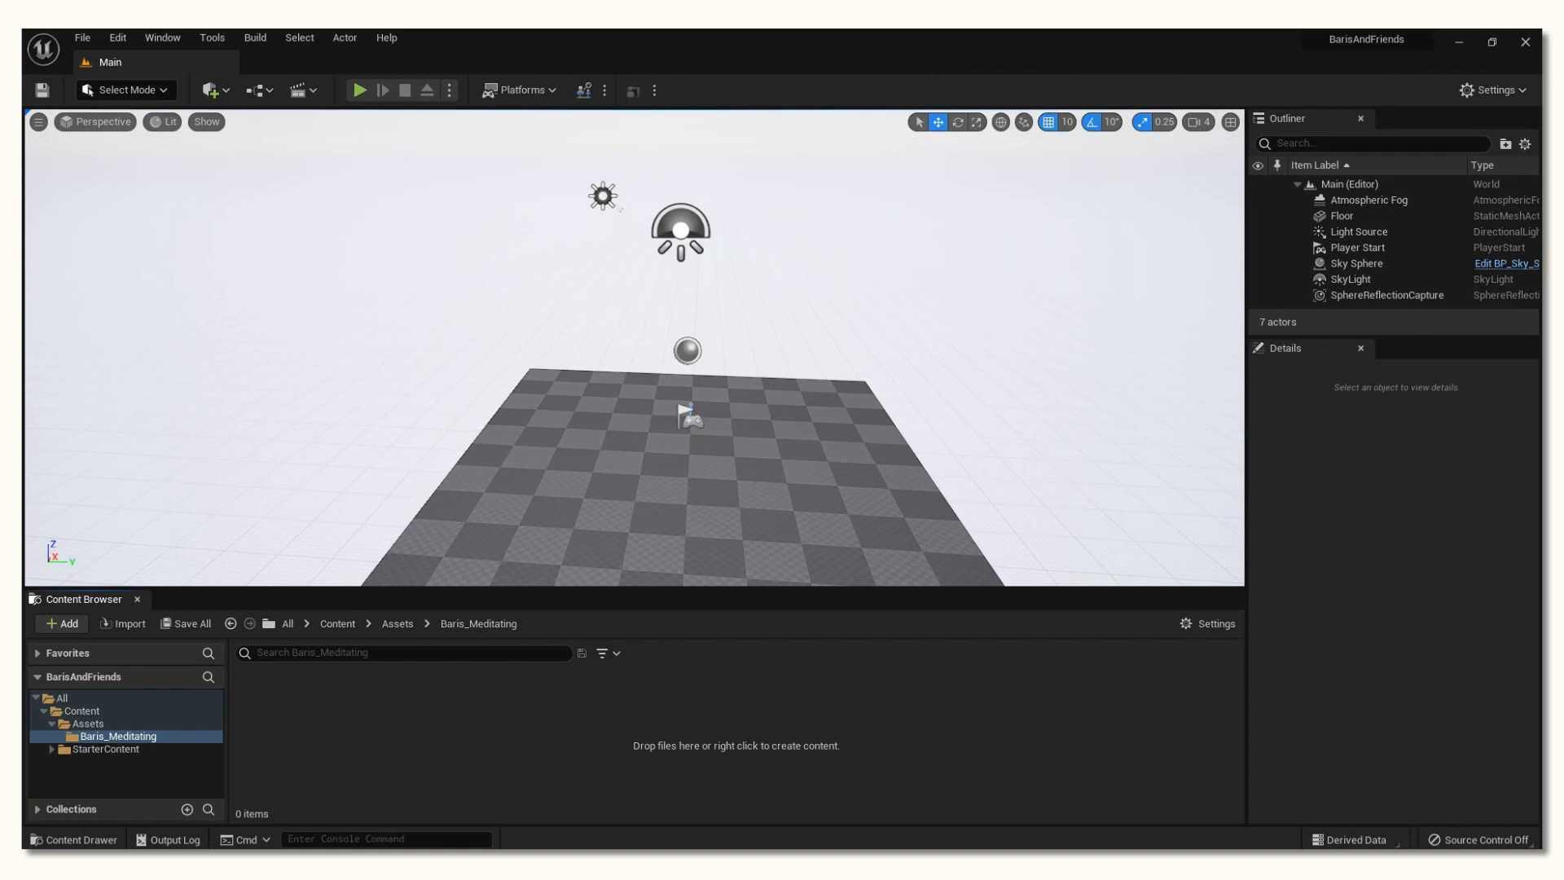
Step: Bring the poly_Baris_meditating file from the desktop's Baris folder into the Baris_Meditating content folder for import
key(alt+Tab)
click(894, 273)
double_click(1059, 267)
click(1140, 266)
drag(1201, 271, 435, 733)
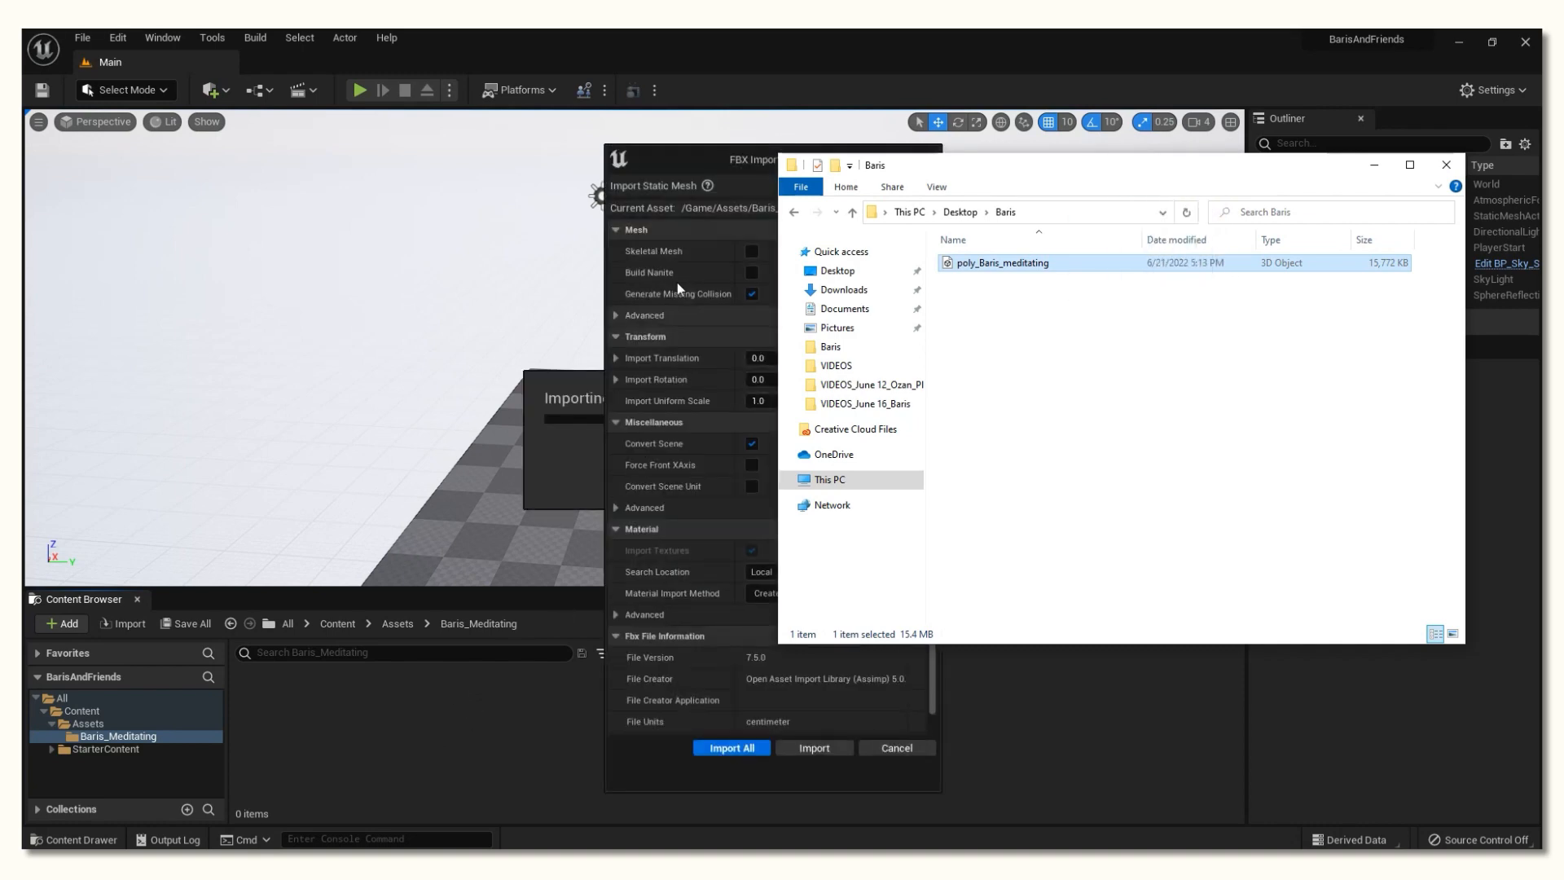
Step: Import all of the FBX with an Import Uniform Scale of 50, clearing and closing the resulting message log
click(707, 150)
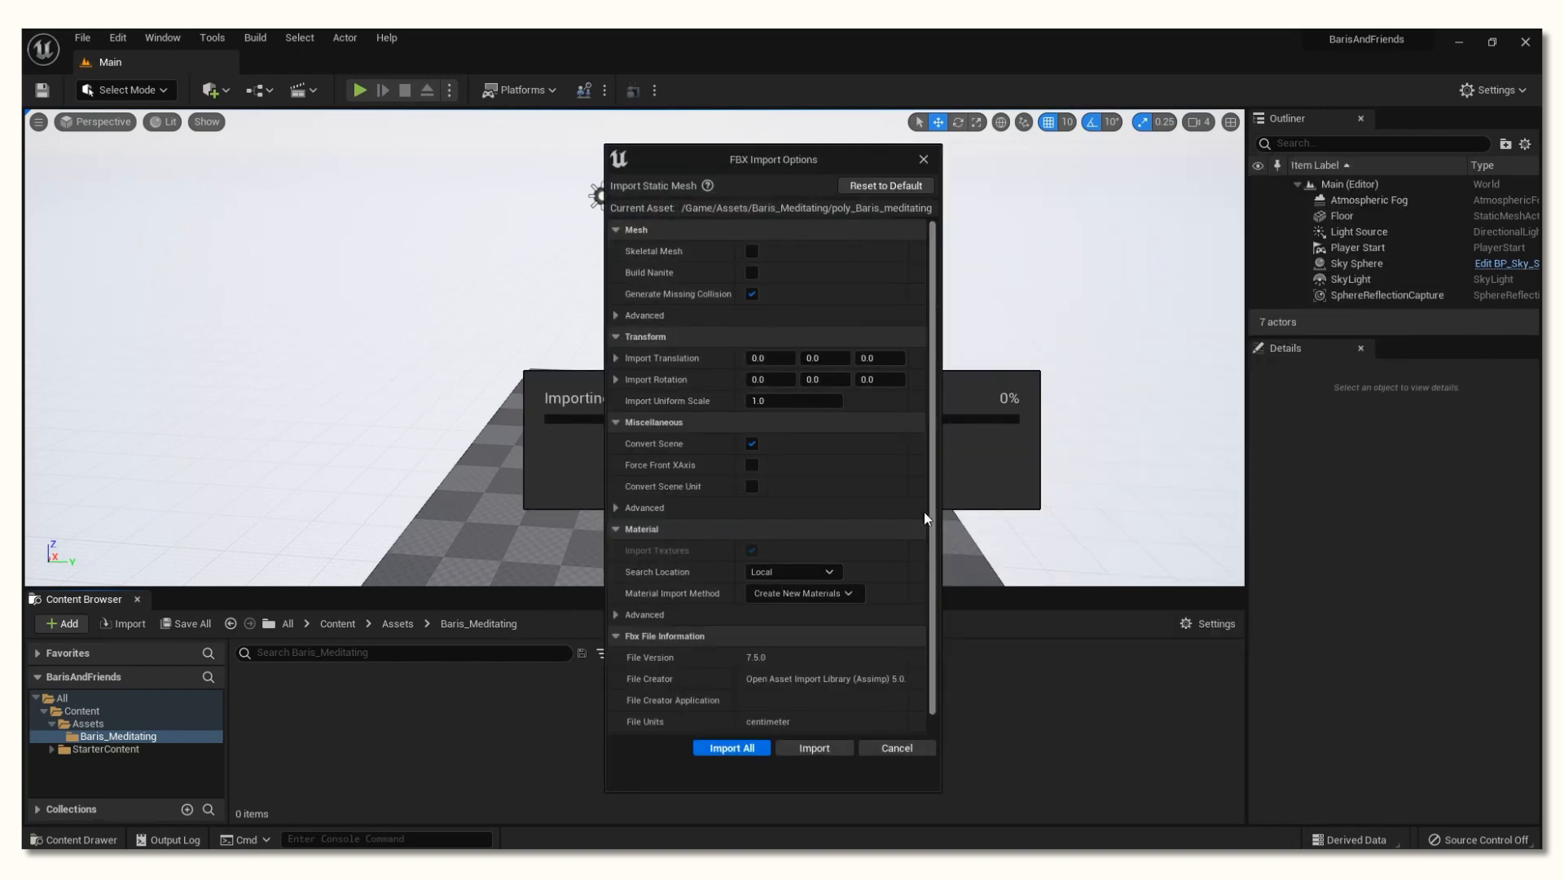
click(760, 401)
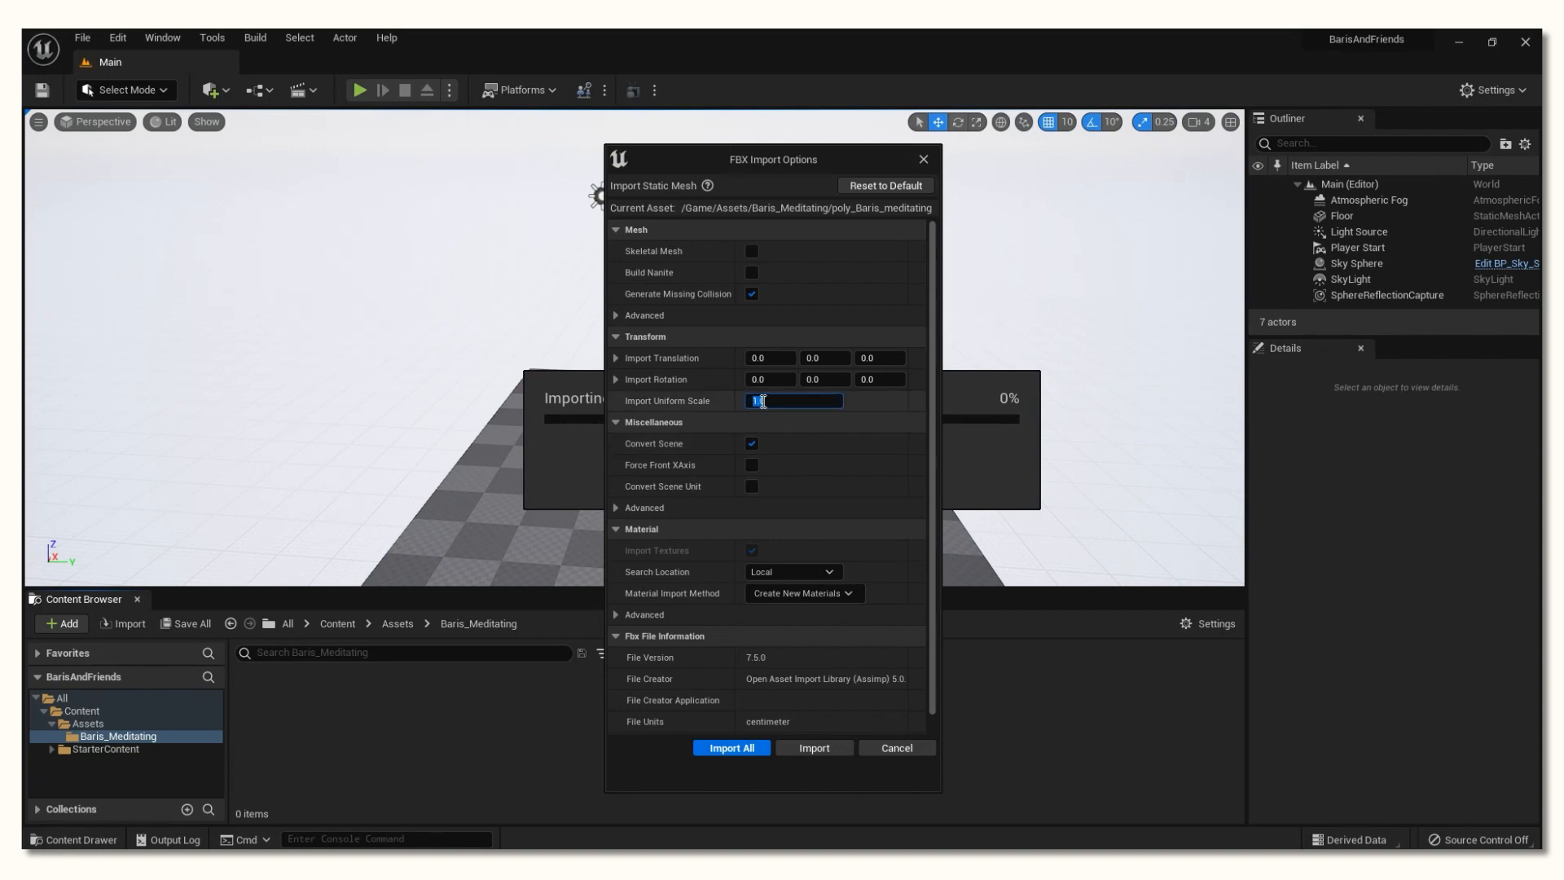
text(50)
key(Return)
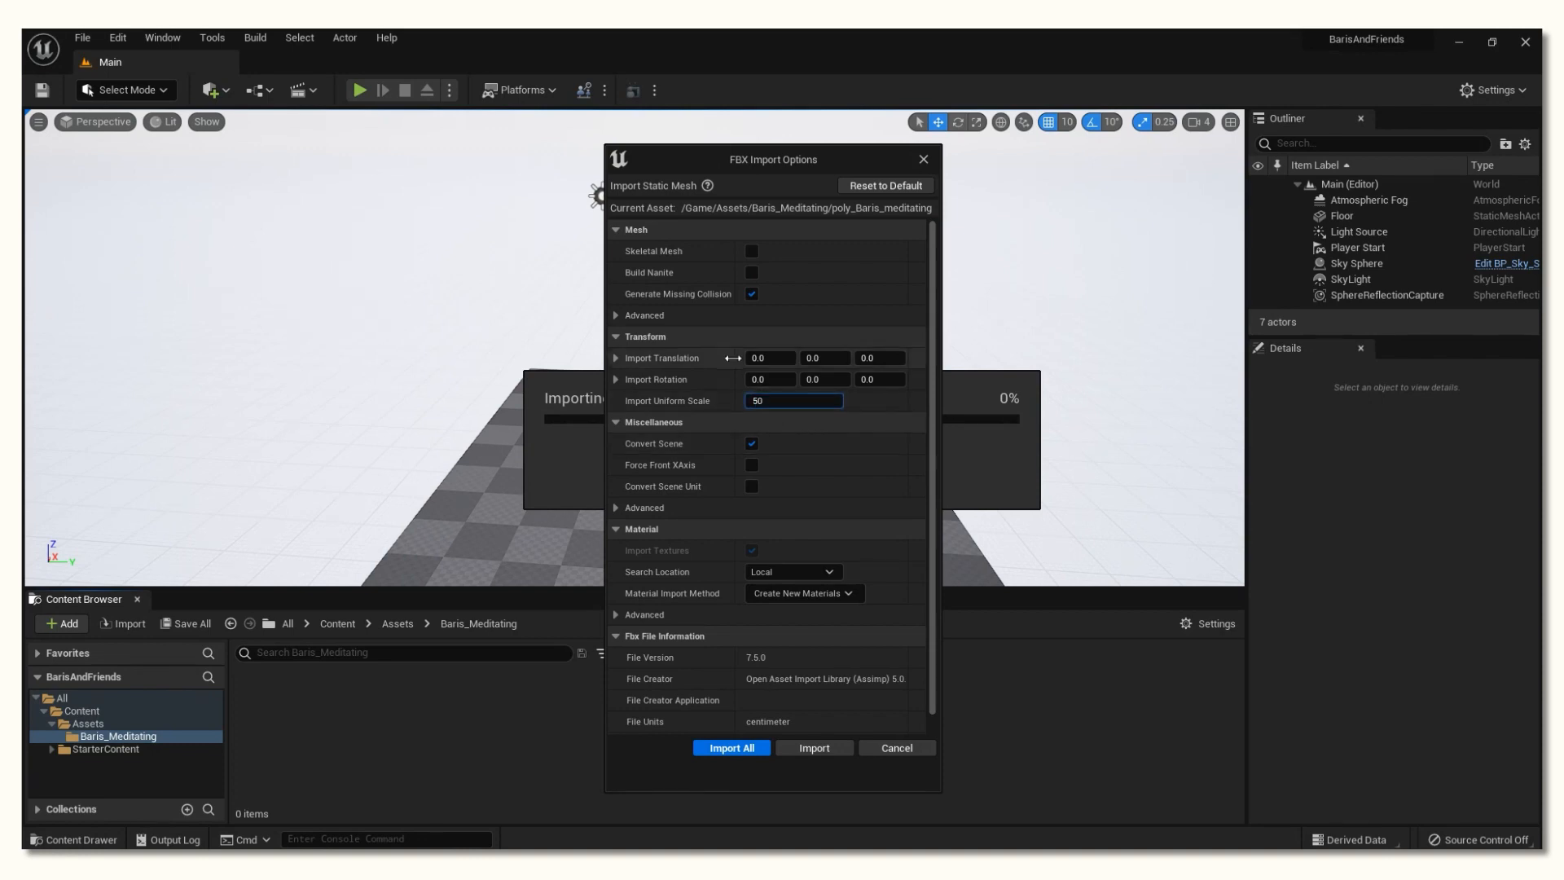
click(743, 750)
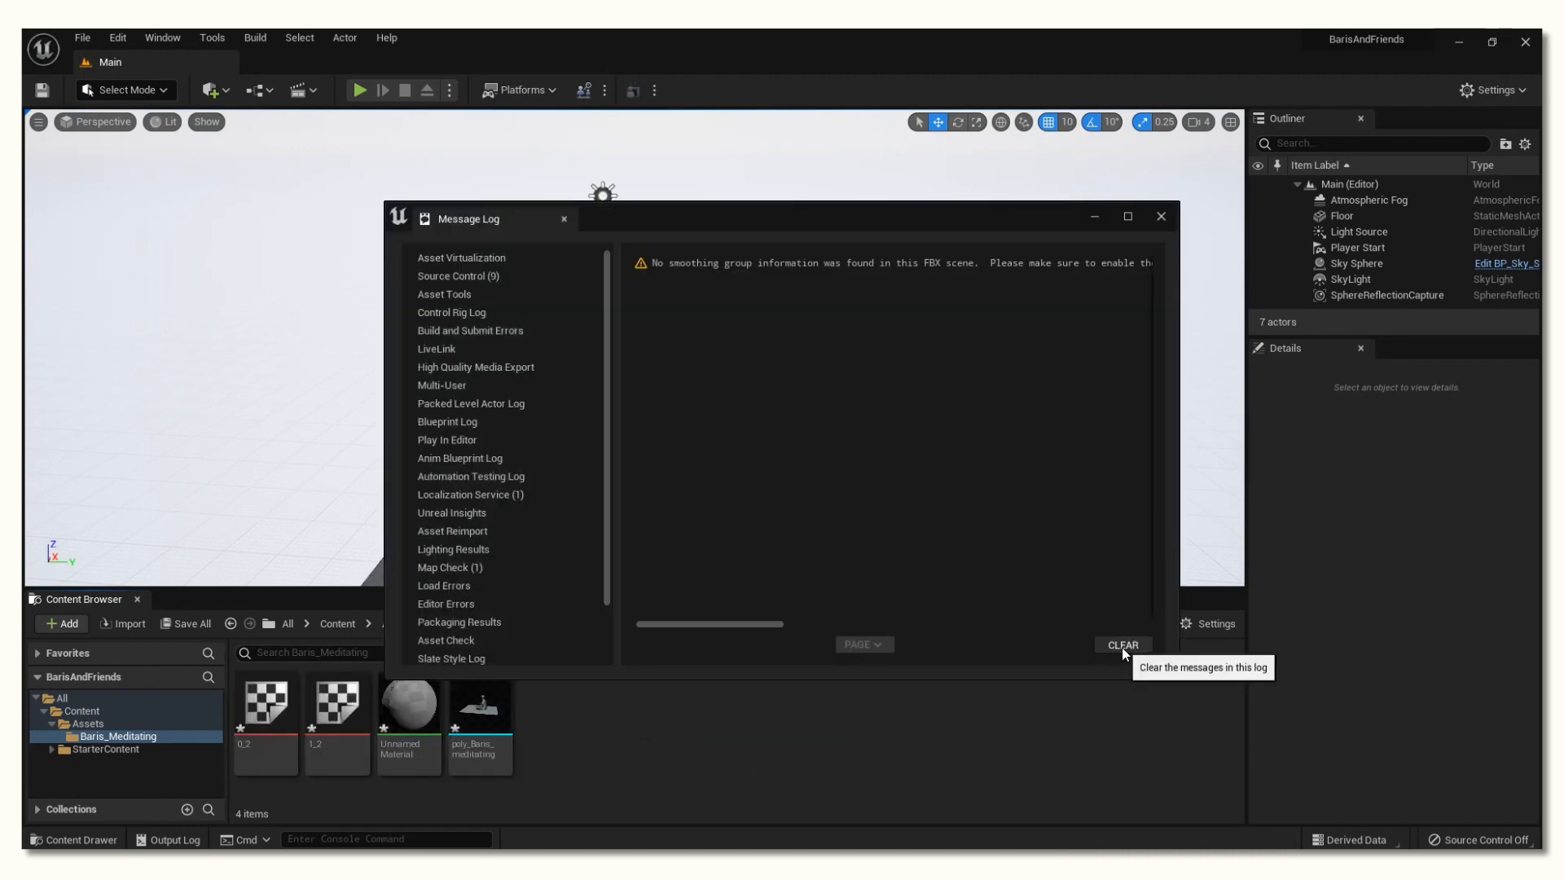
click(1122, 645)
click(1161, 216)
Step: Place the poly_Baris_meditating mesh on the level's floor, deselect it and switch the viewport to Game View
scroll(821, 482, up, 5)
drag(480, 712, 674, 420)
scroll(702, 403, up, 4)
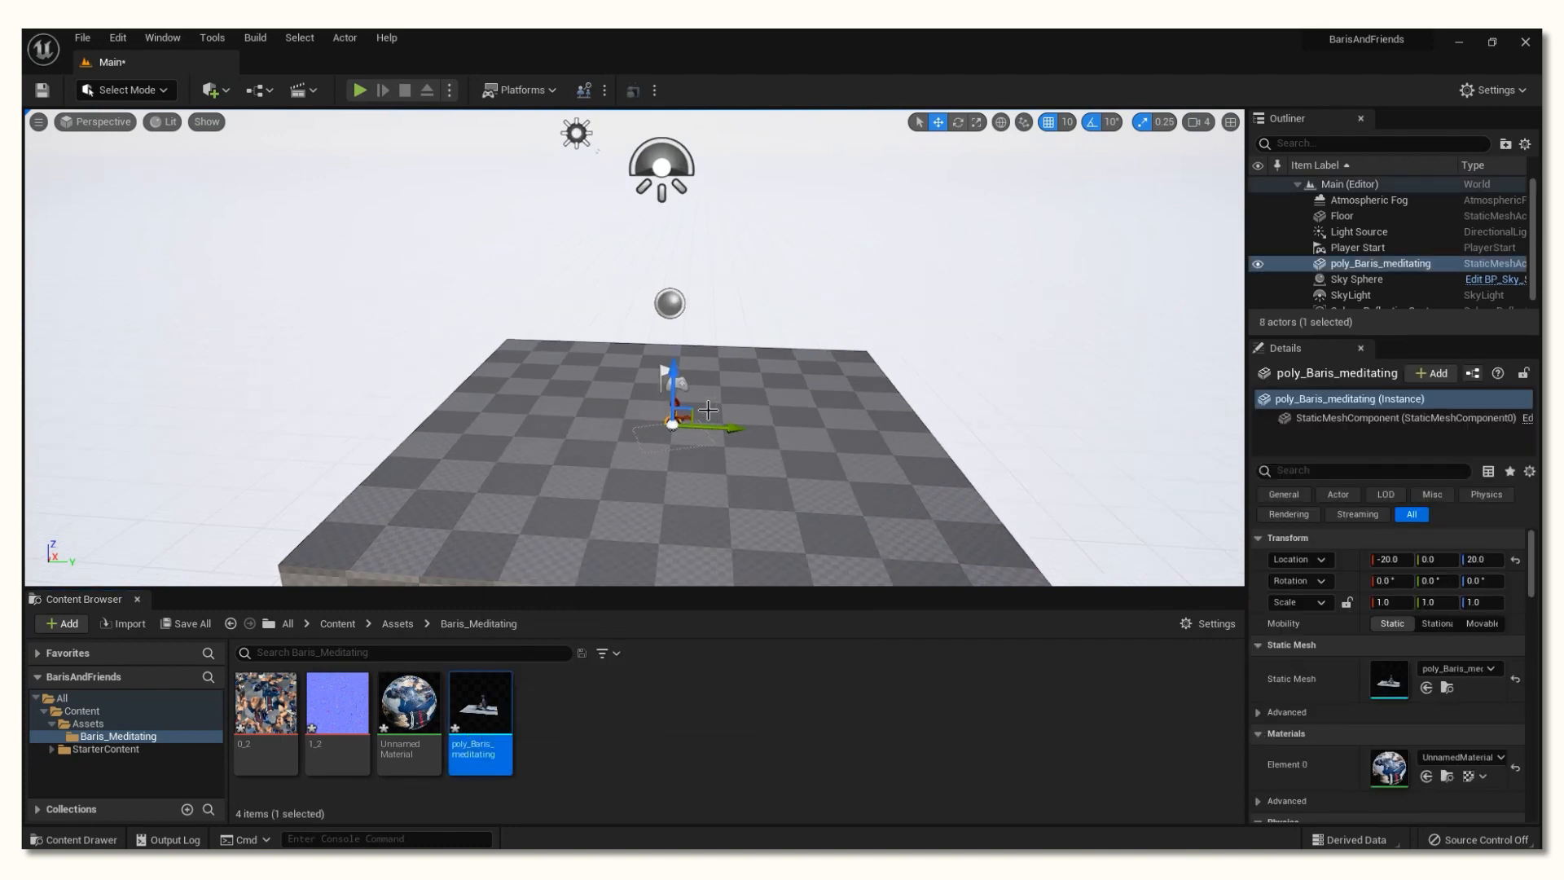
scroll(787, 417, down, 4)
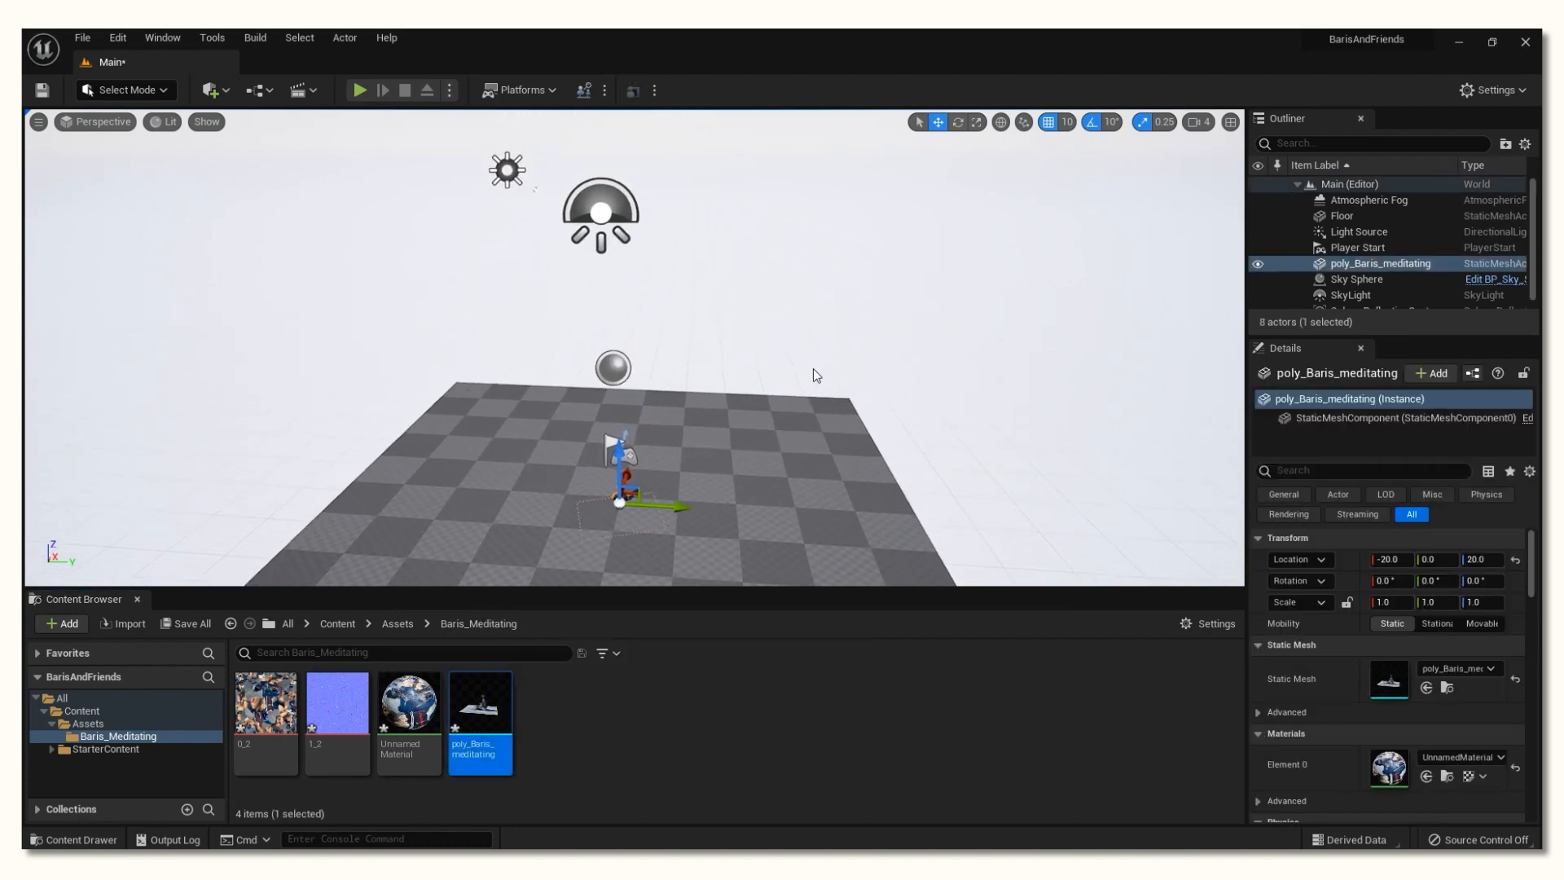
key(Escape)
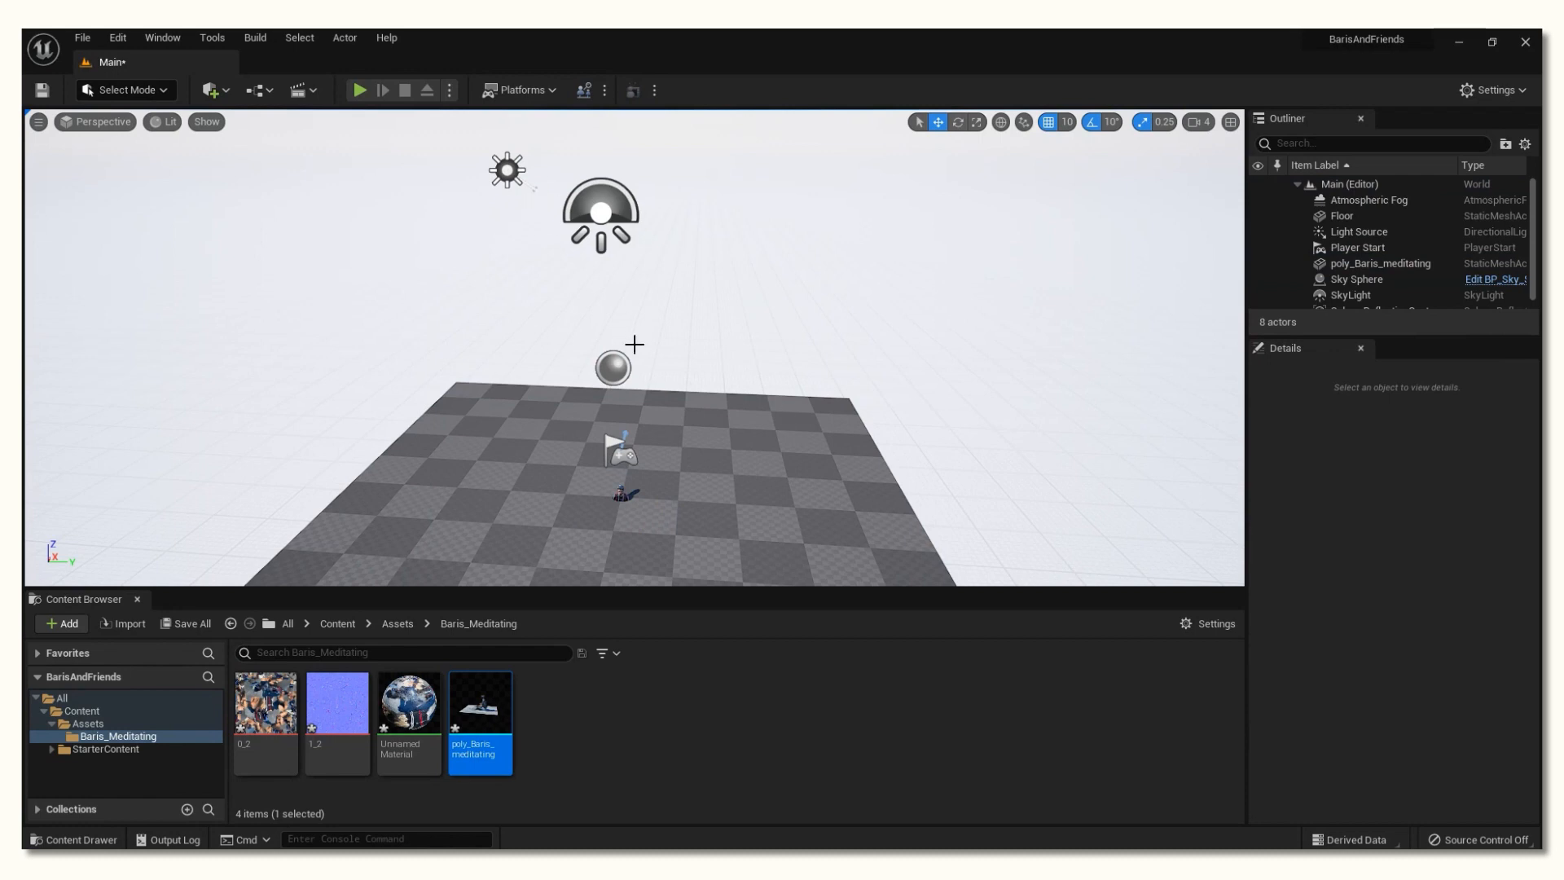
key(g)
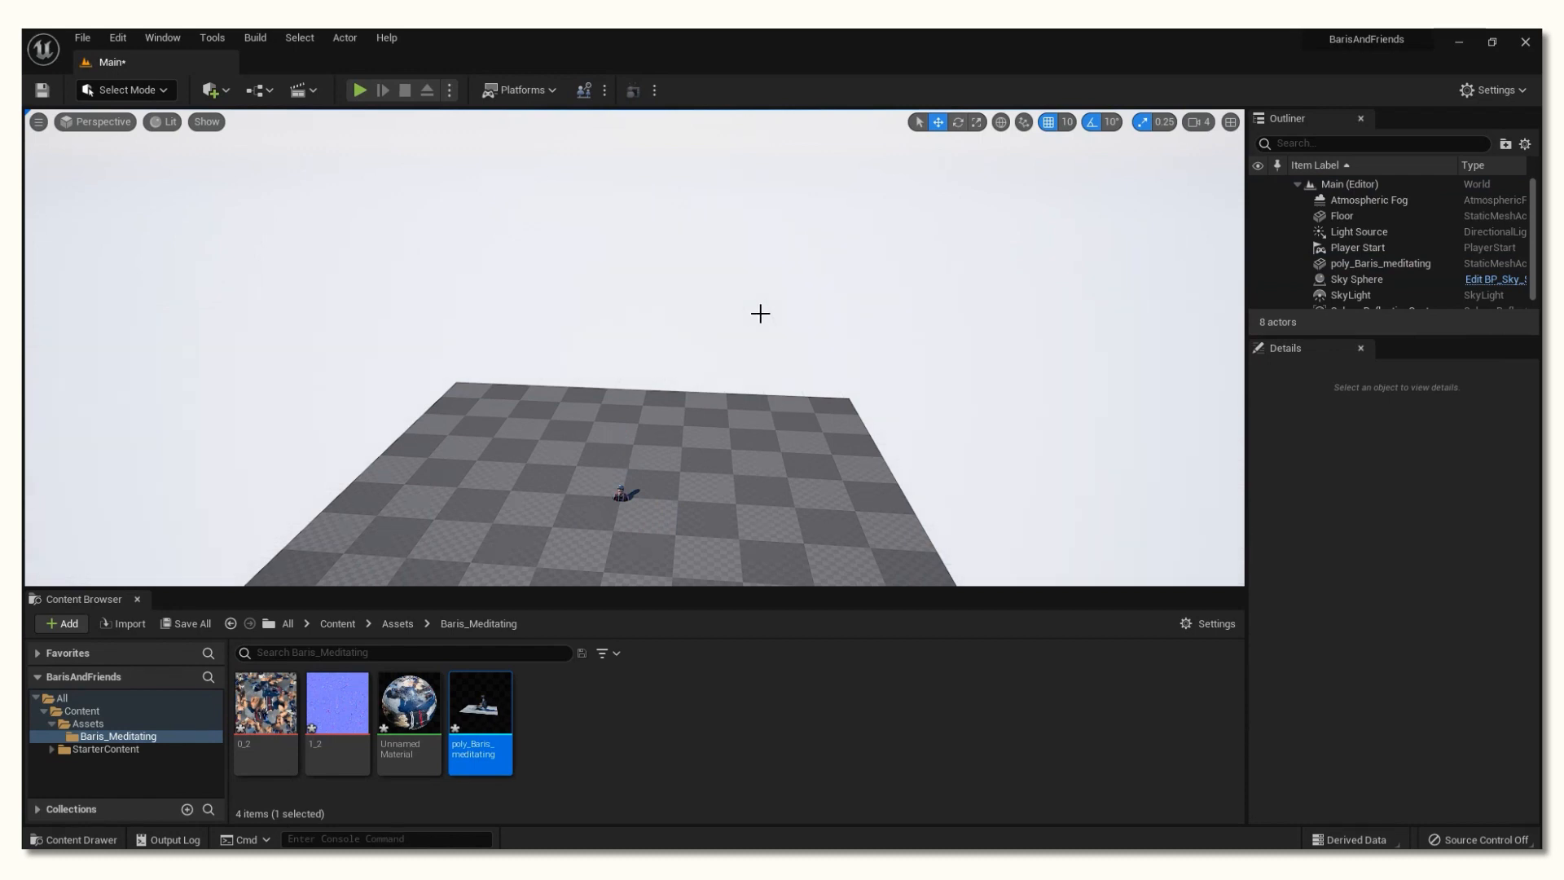
Step: Reset the location of the placed poly_Baris_meditating mesh to 0, 0, 0
click(623, 499)
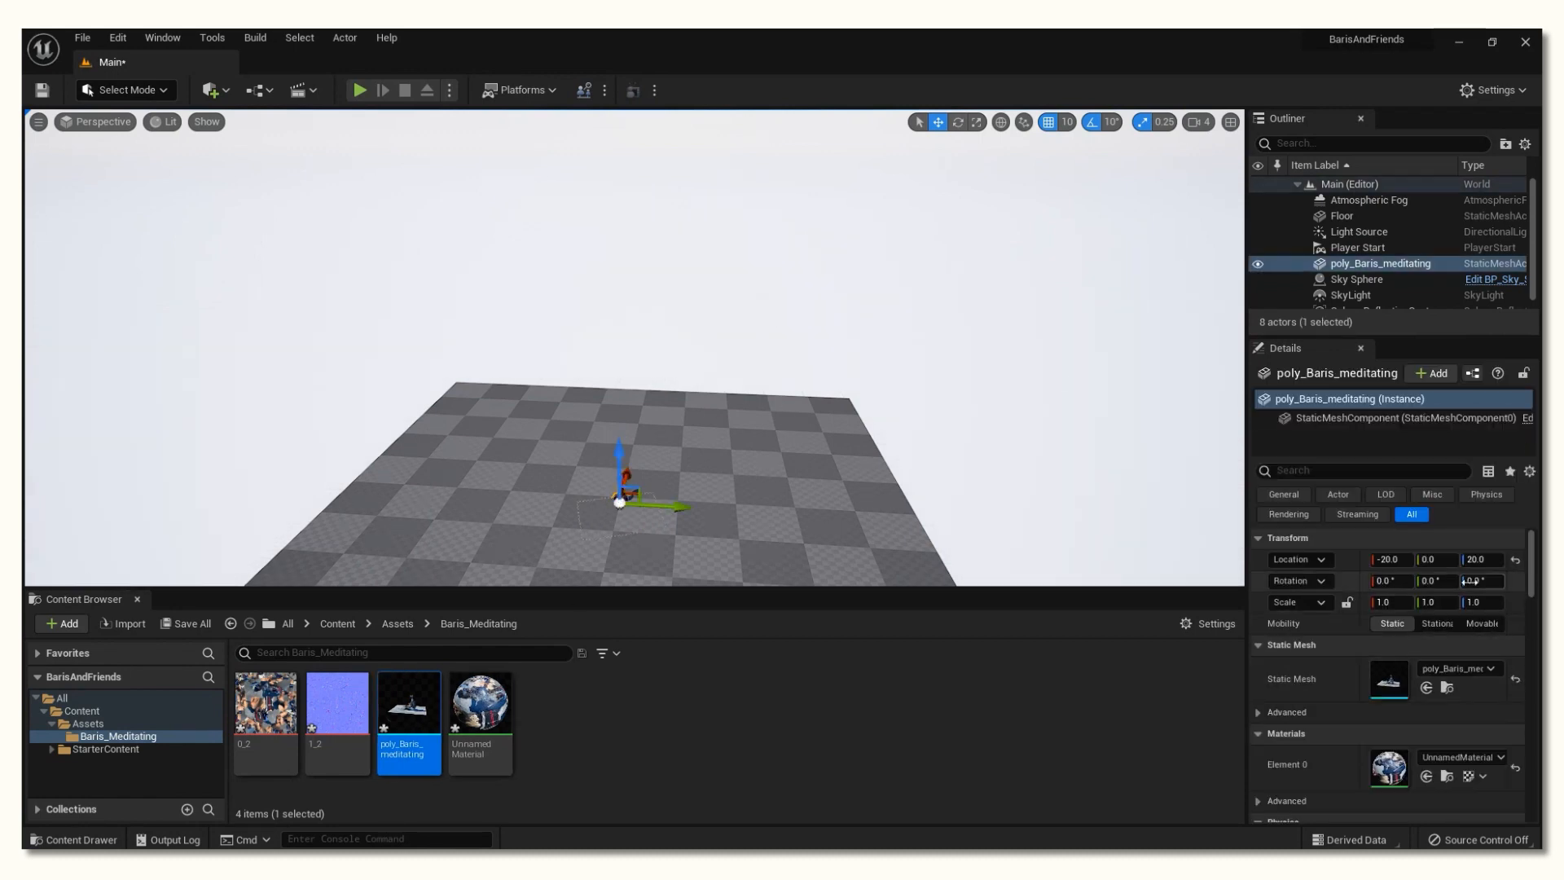
scroll(628, 514, up, 1)
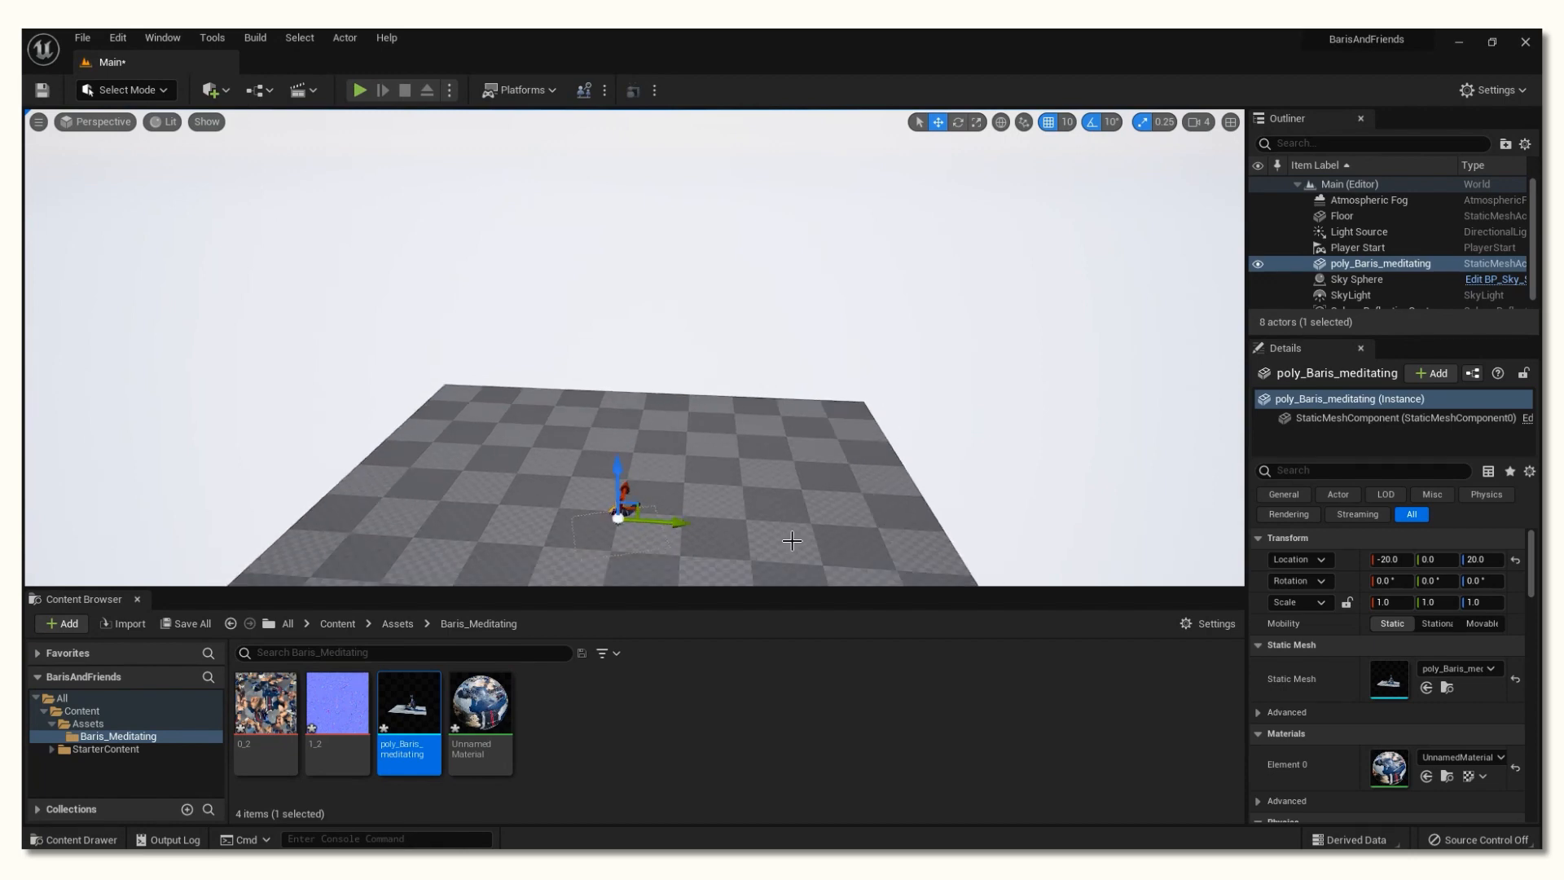
click(1516, 561)
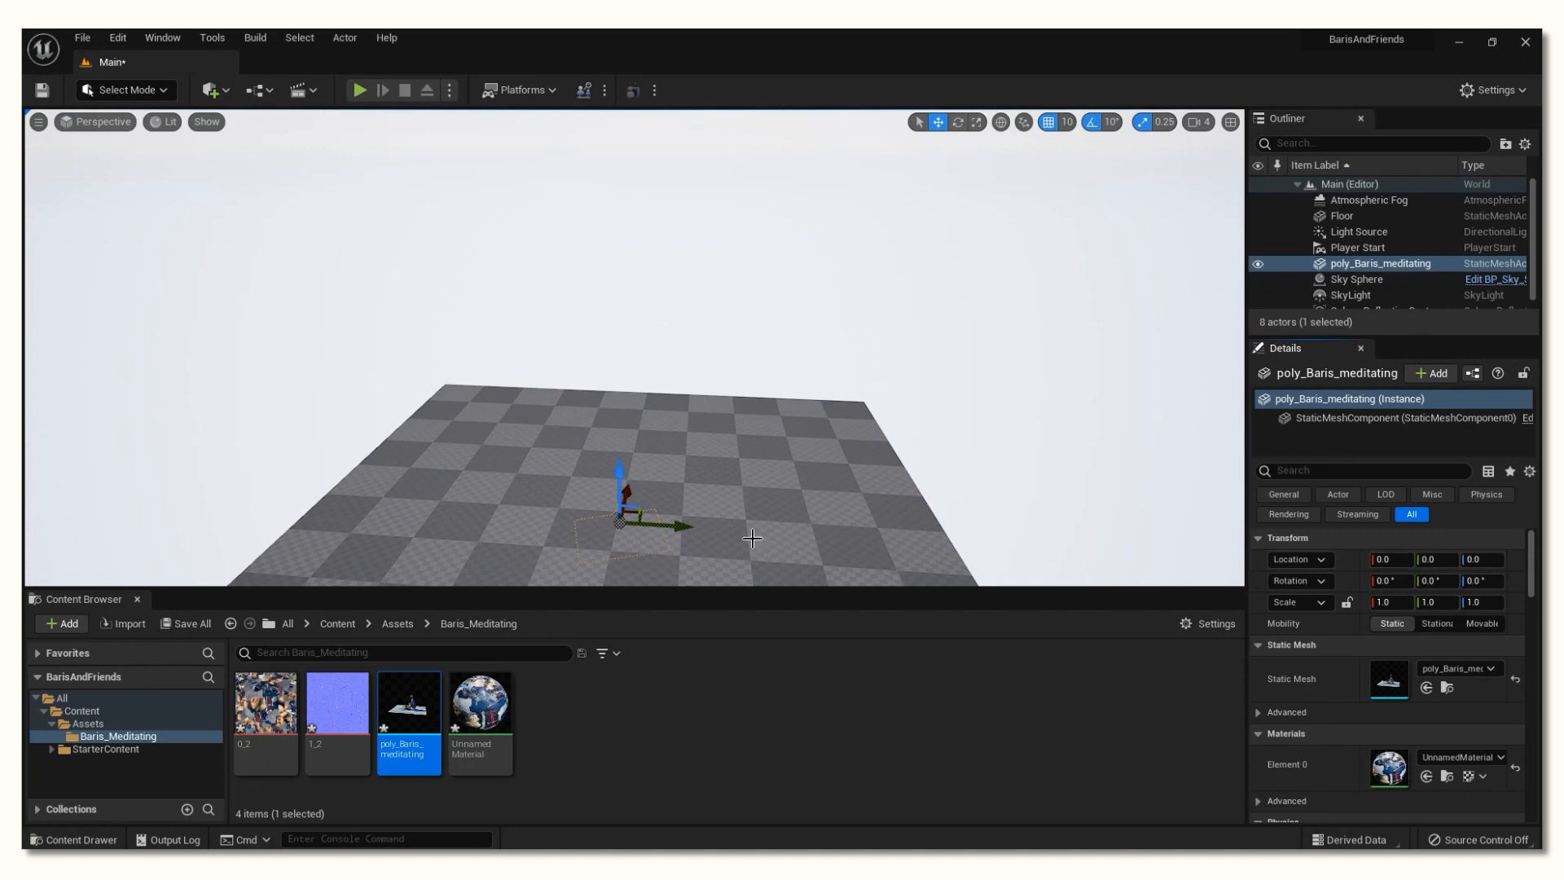
Step: Lower the Floor actor to a Z location of -30 so the meditating scan sits above it, and deselect the floor
middle_drag(749, 515, 751, 566)
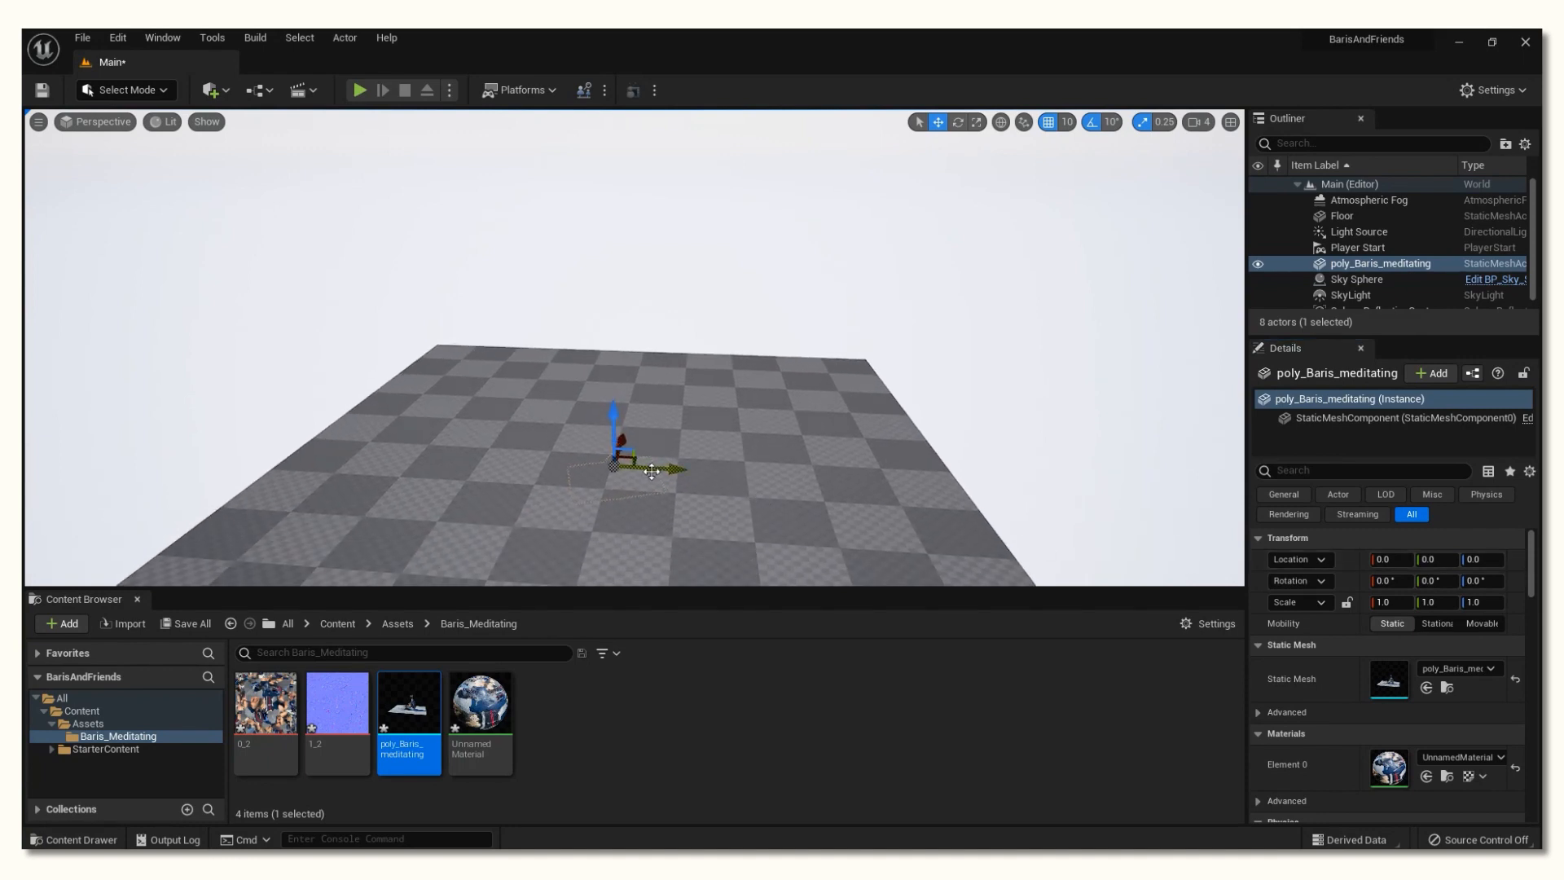
key(f)
mouse_move(779, 450)
right_down()
mouse_move(794, 437)
mouse_move(783, 446)
right_up()
key(Escape)
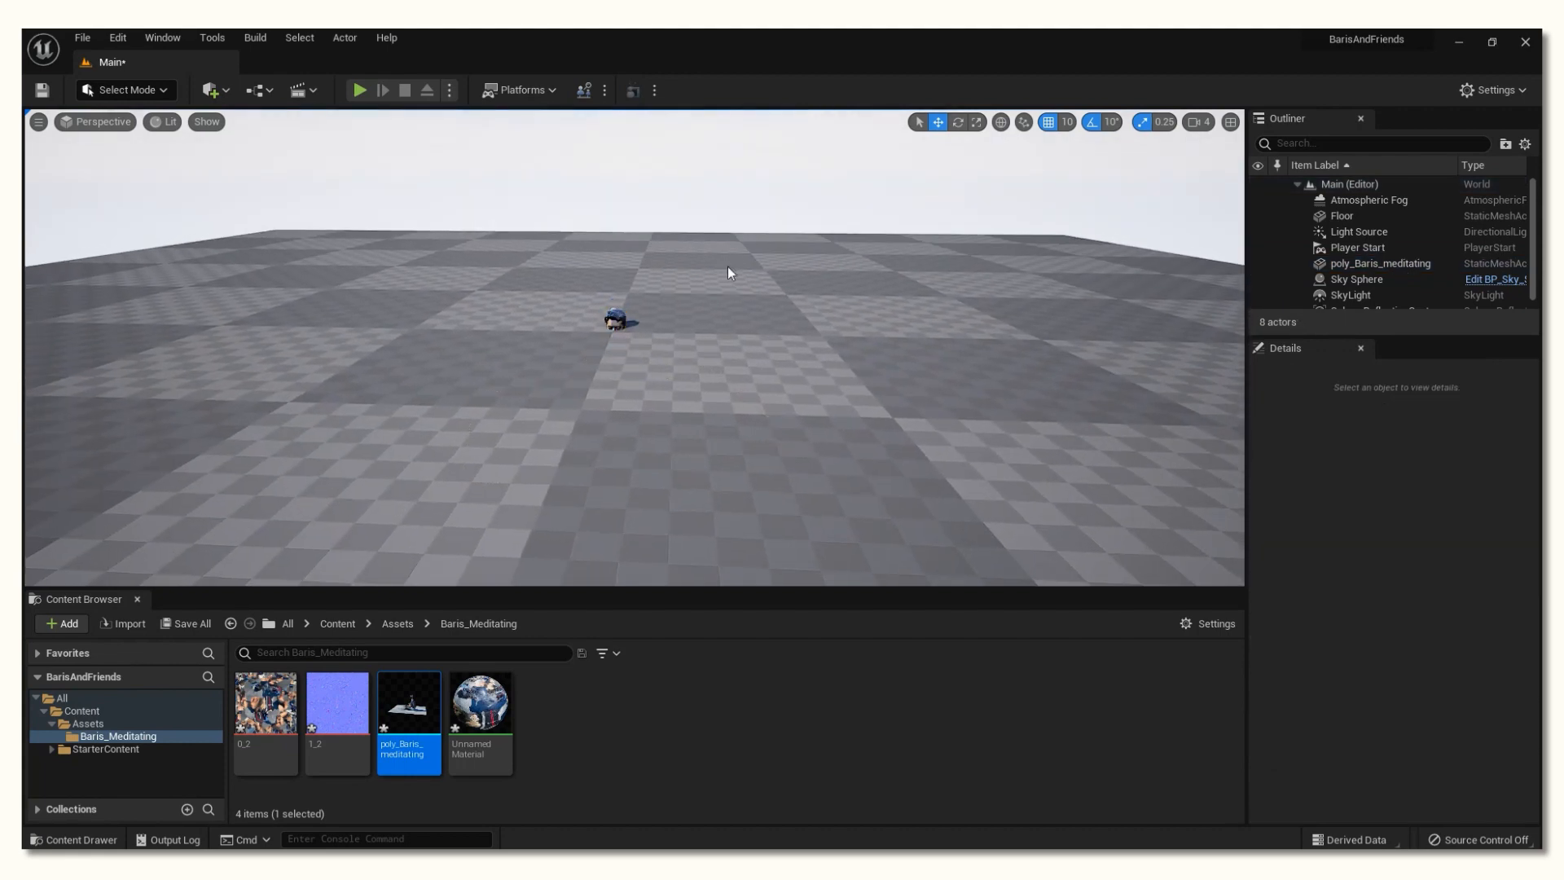
click(727, 272)
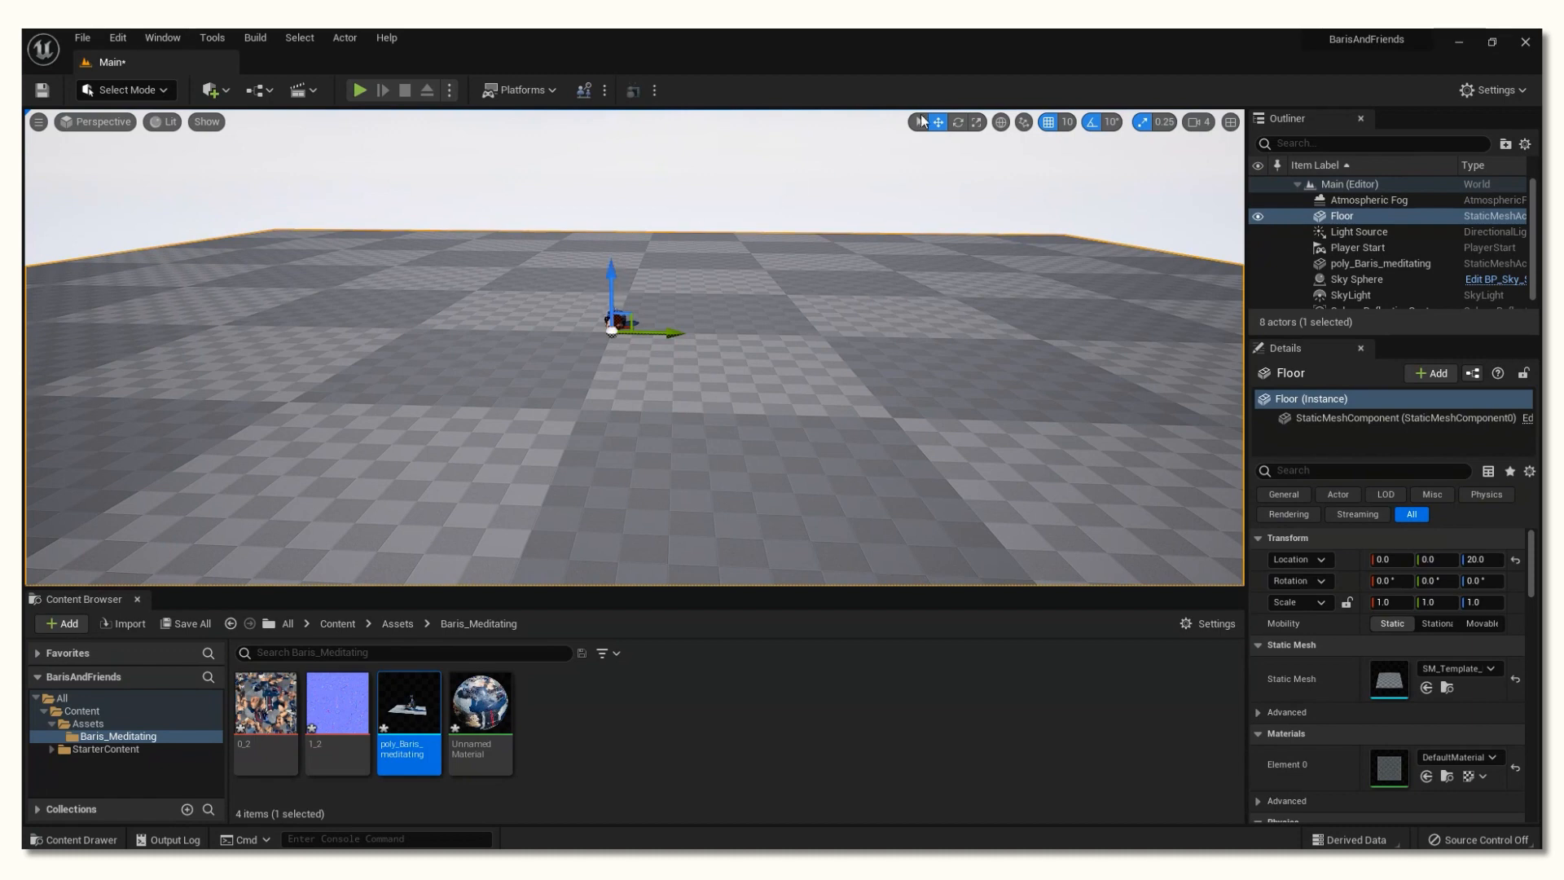
drag(612, 281, 611, 378)
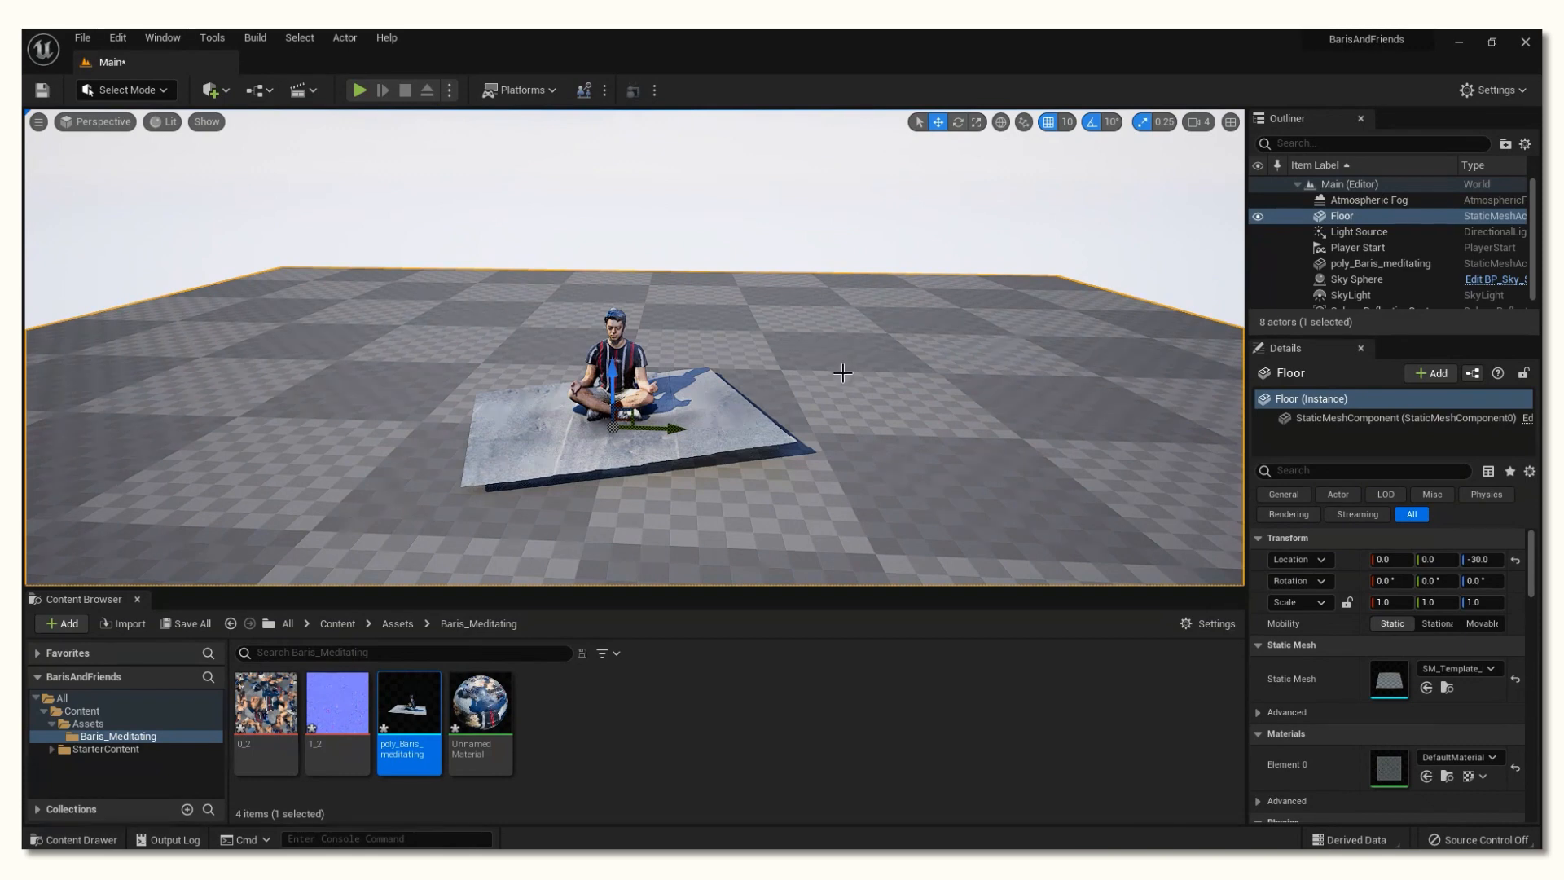
click(666, 436)
scroll(665, 437, up, 2)
alt+drag(667, 437, 668, 437)
key(Escape)
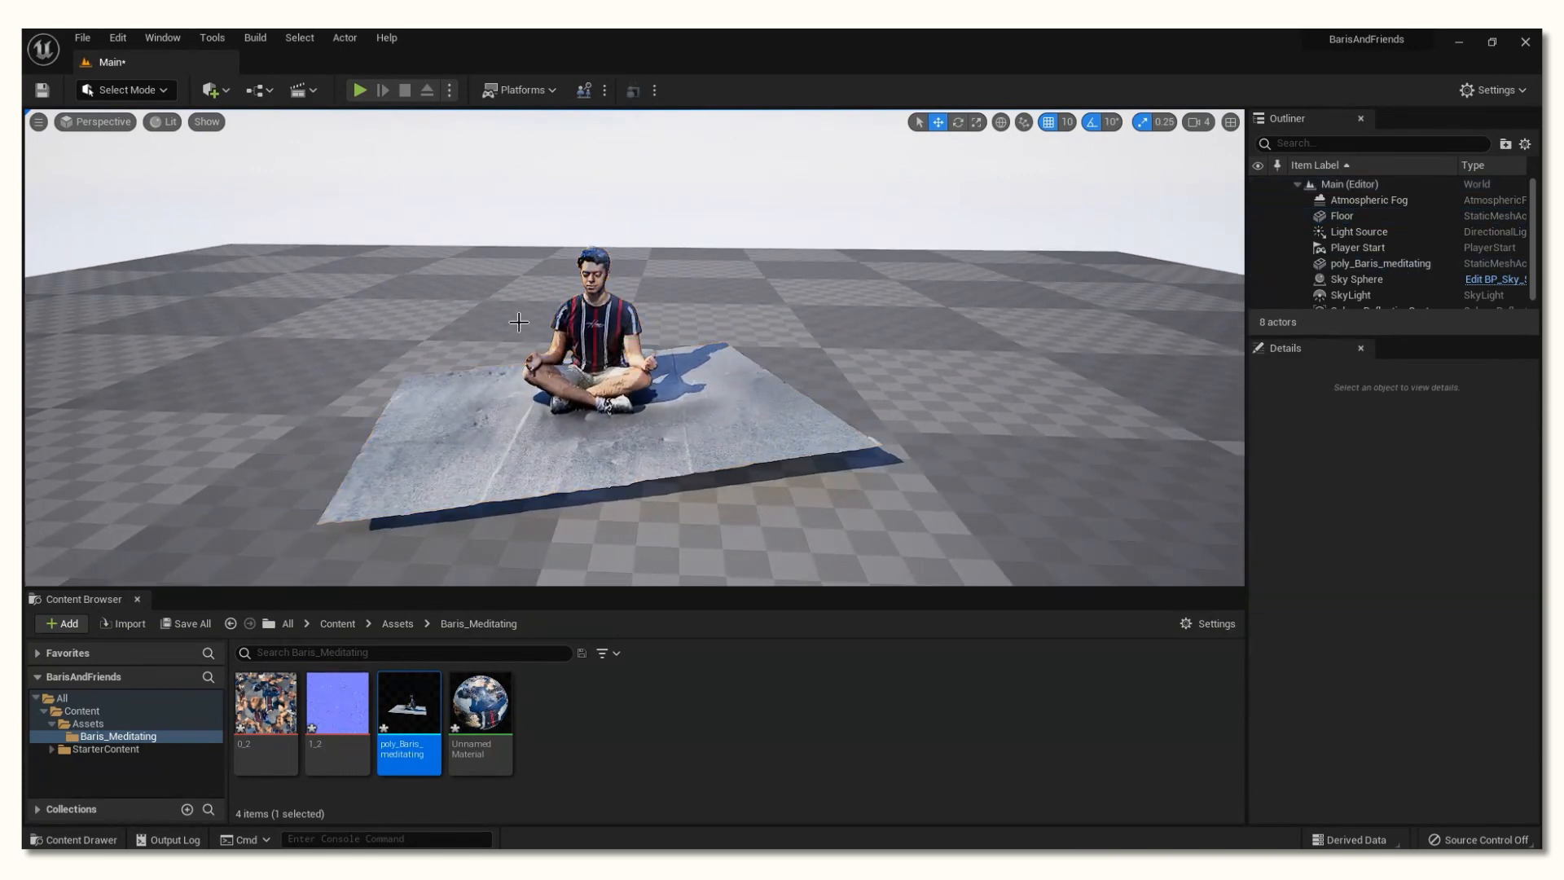
mouse_move(637, 390)
right_down()
mouse_move(653, 394)
mouse_move(628, 397)
right_up()
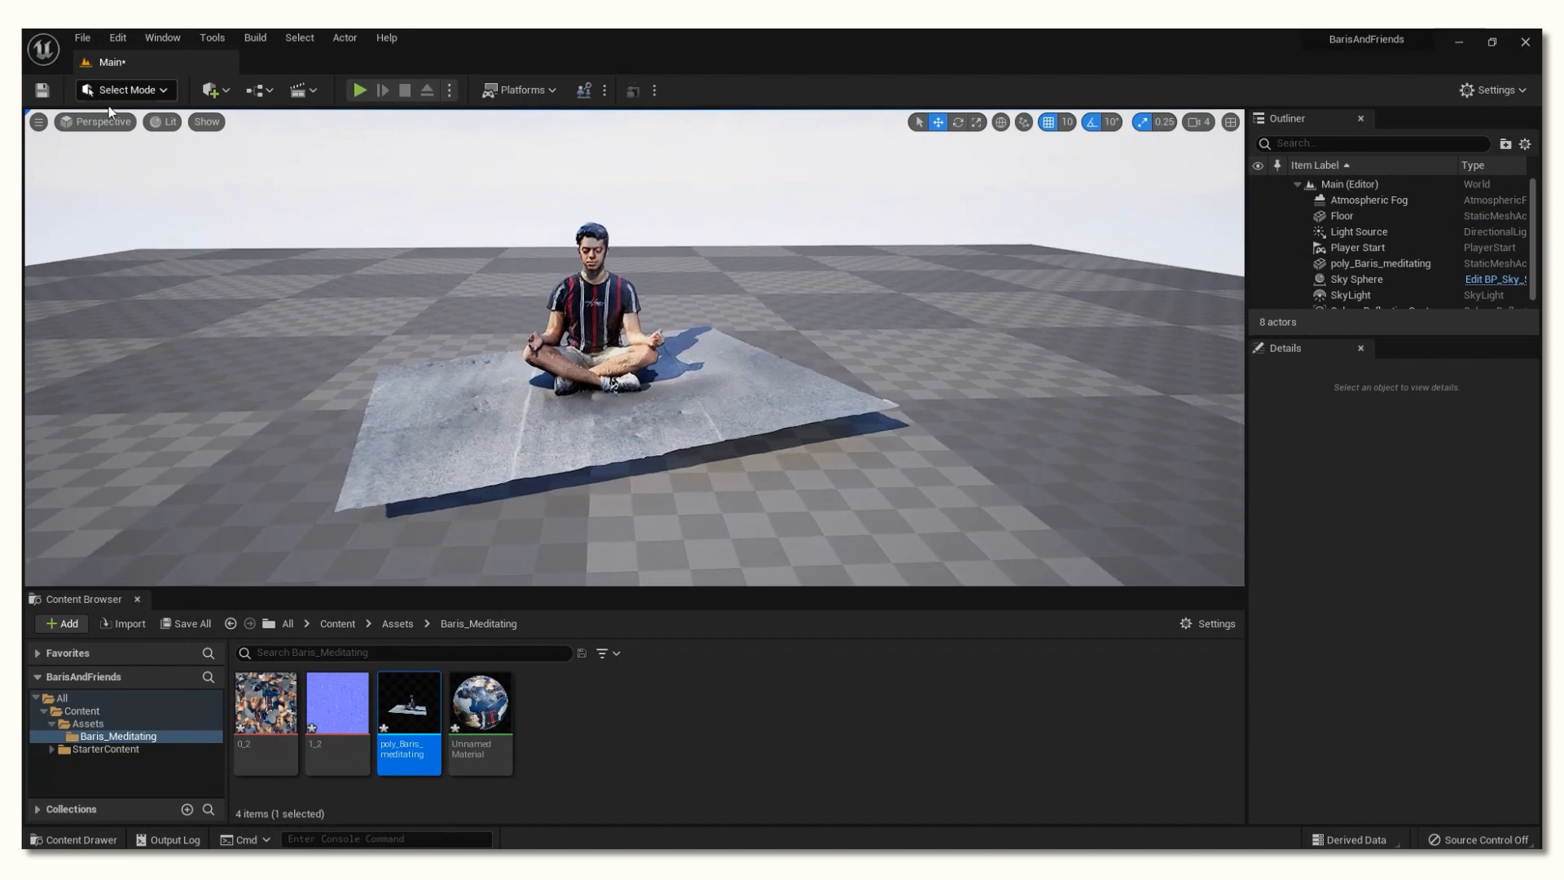
Step: Switch the viewport's view mode to Unlit and inspect the meditating scan up close, leaving nothing selected
click(161, 126)
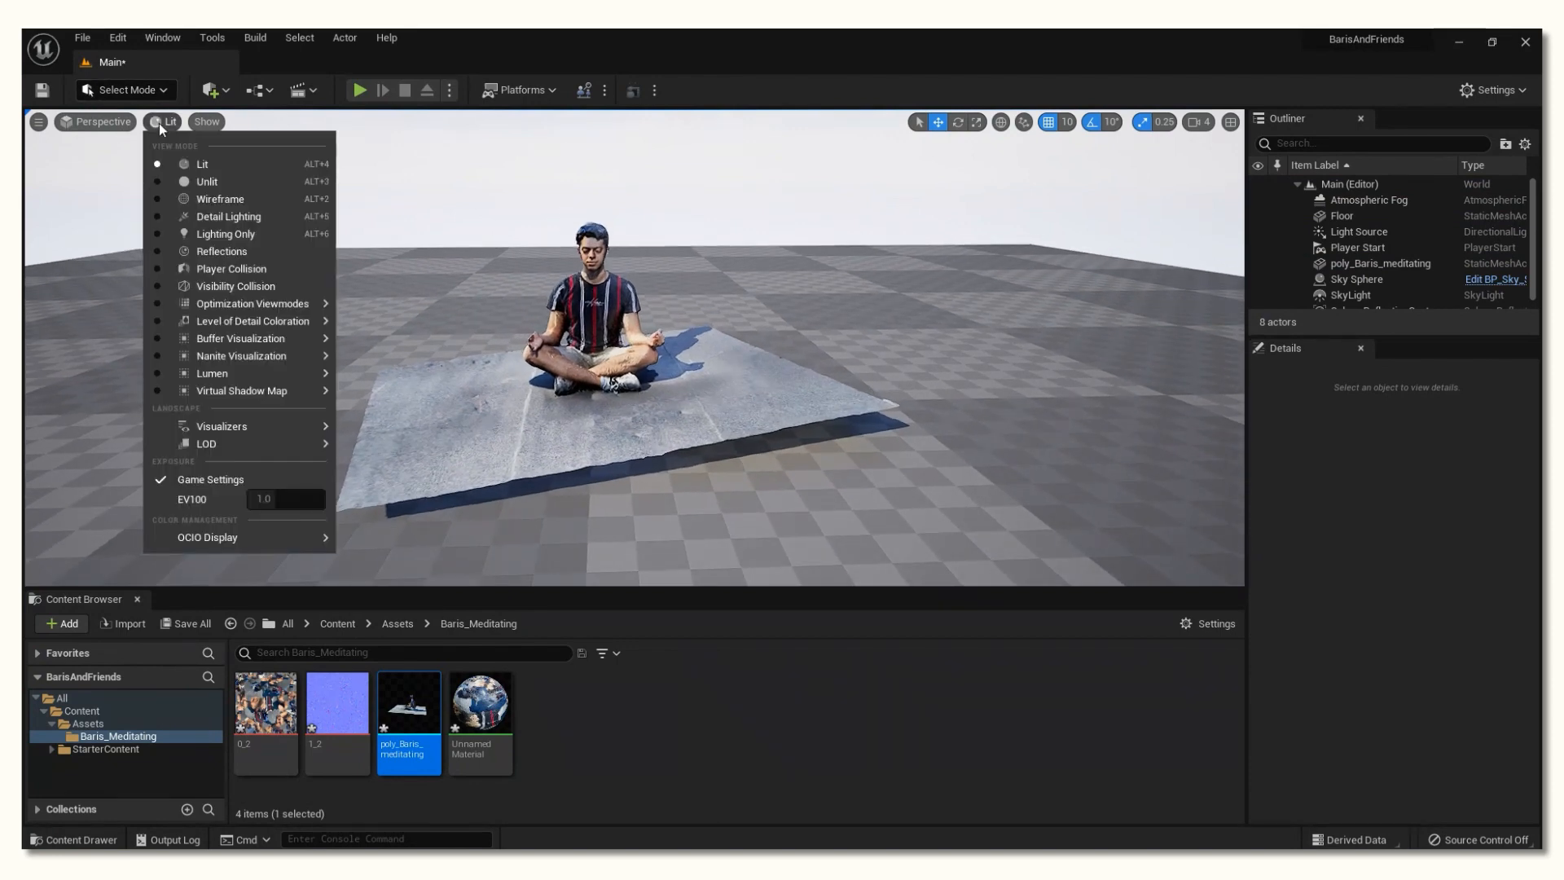
click(208, 181)
alt+drag(684, 300, 688, 356)
click(710, 337)
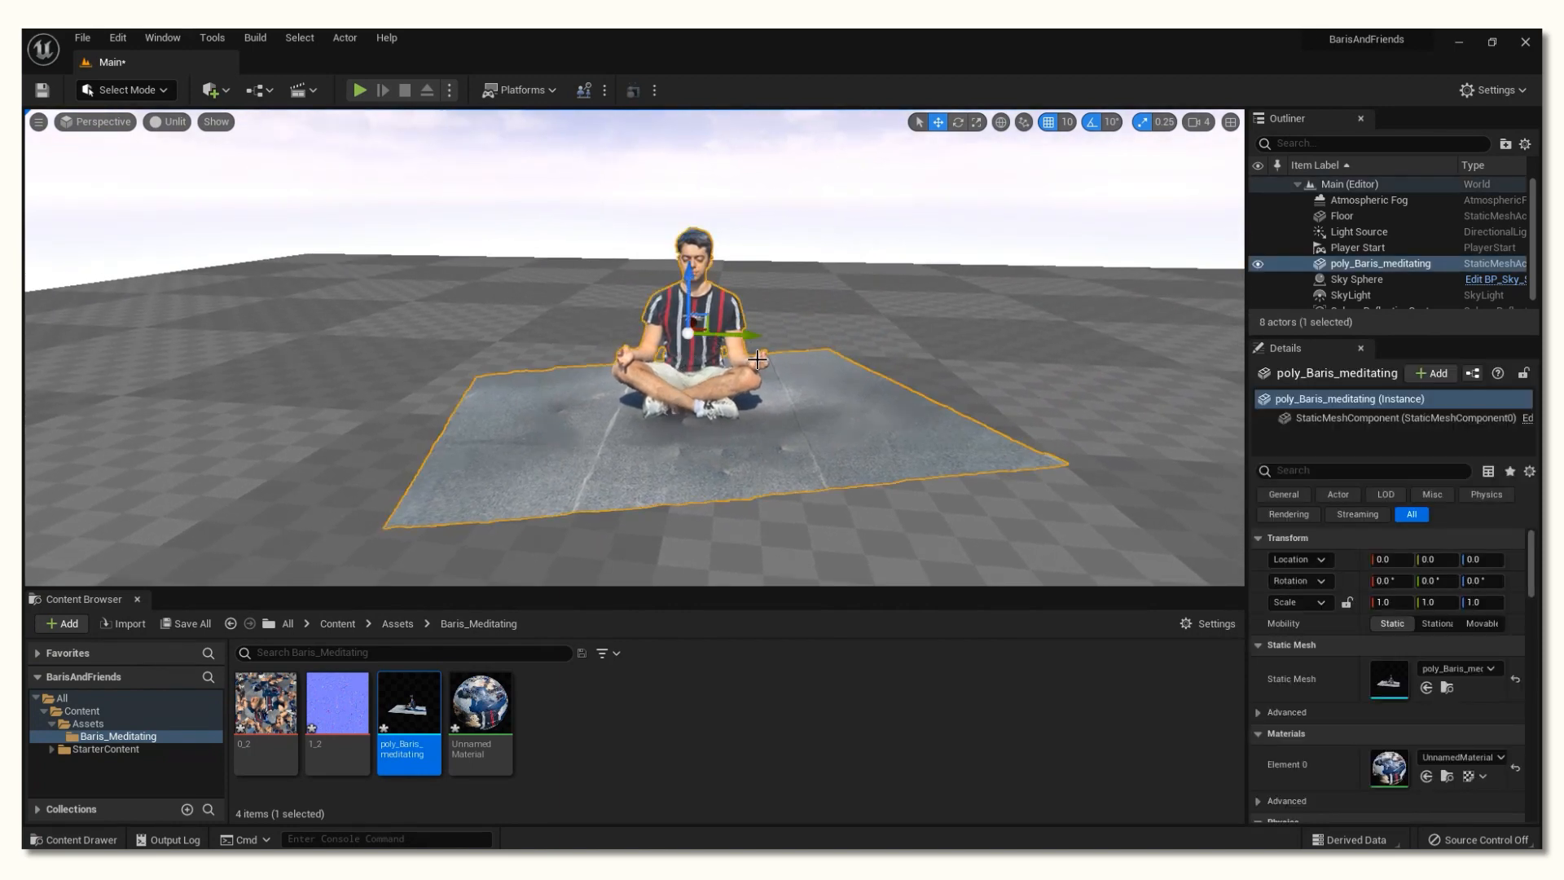
key(Escape)
right_drag(758, 367, 780, 360)
click(619, 299)
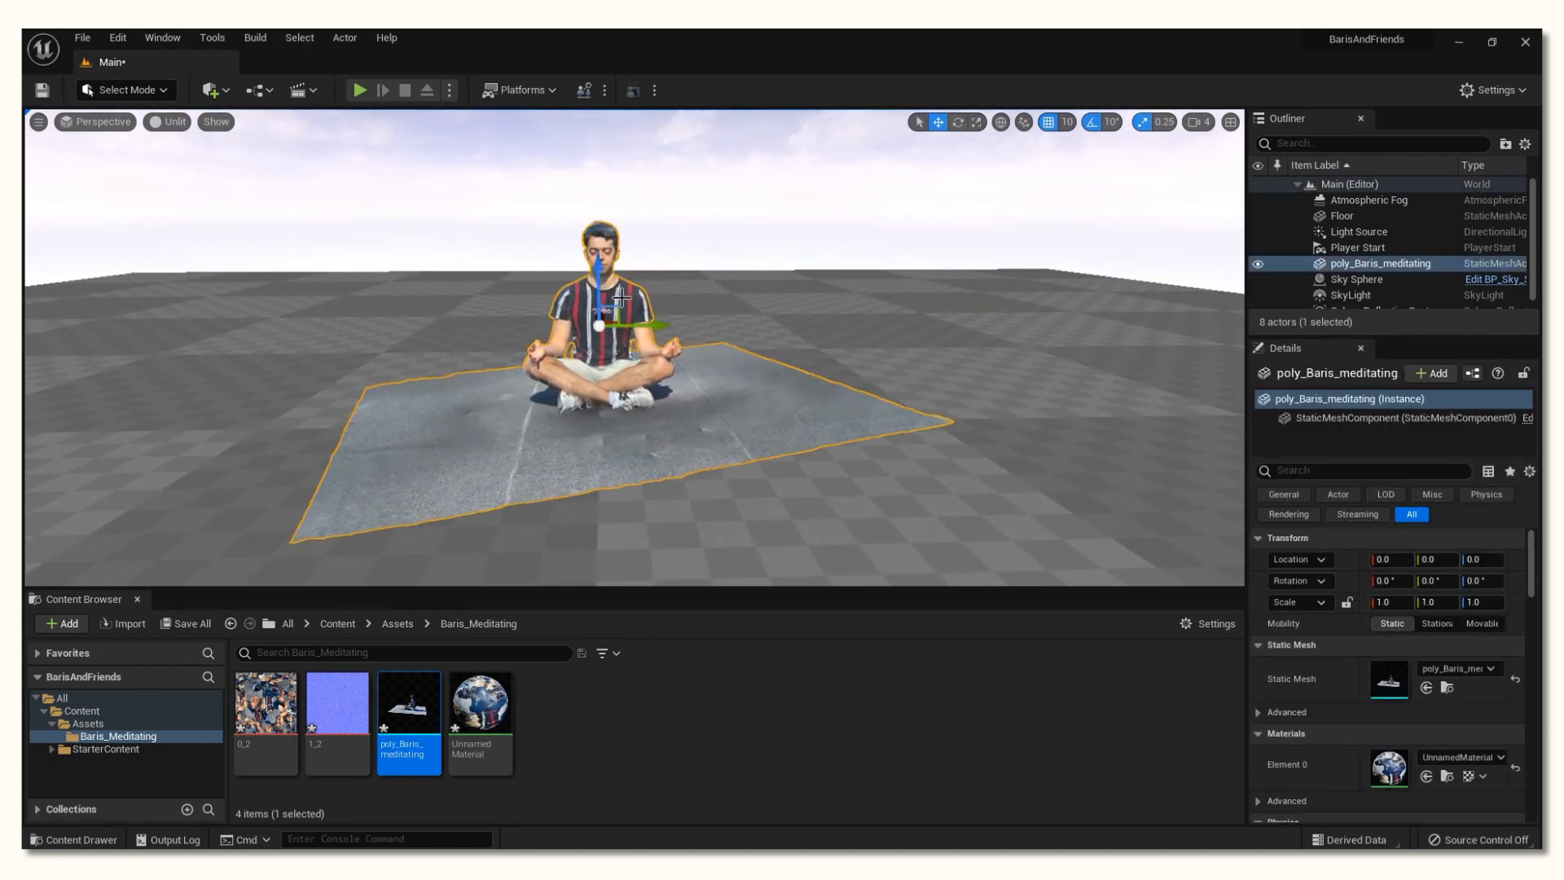
key(Escape)
Step: Enable the Modeling Tools Editor Mode and Static Mesh Editor Modeling Mode plugins, and restart the editor with the level changes saved
click(1490, 91)
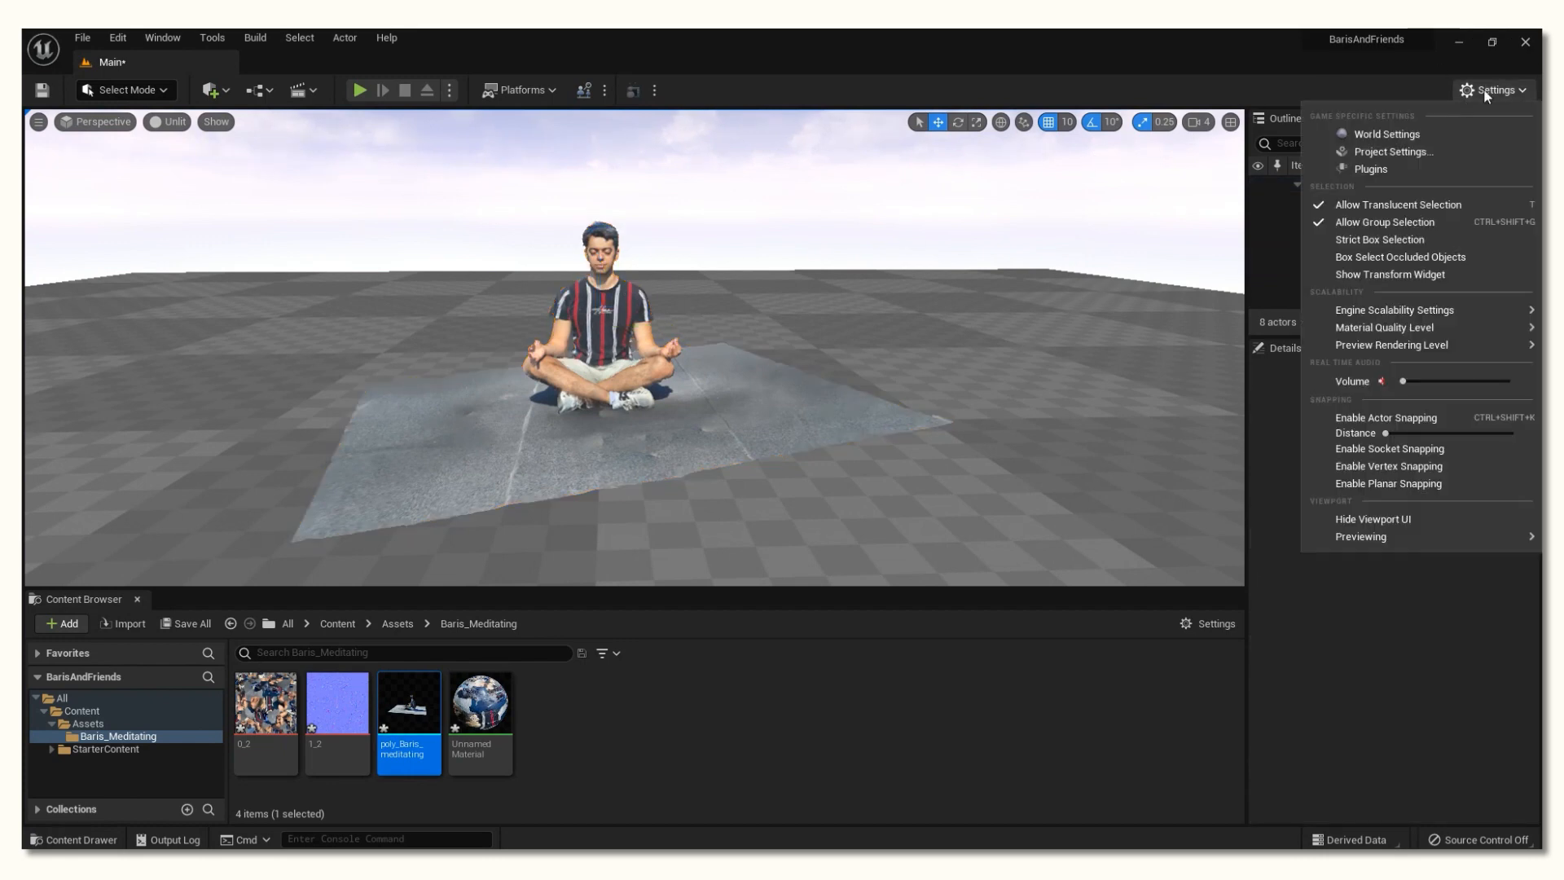
click(1386, 168)
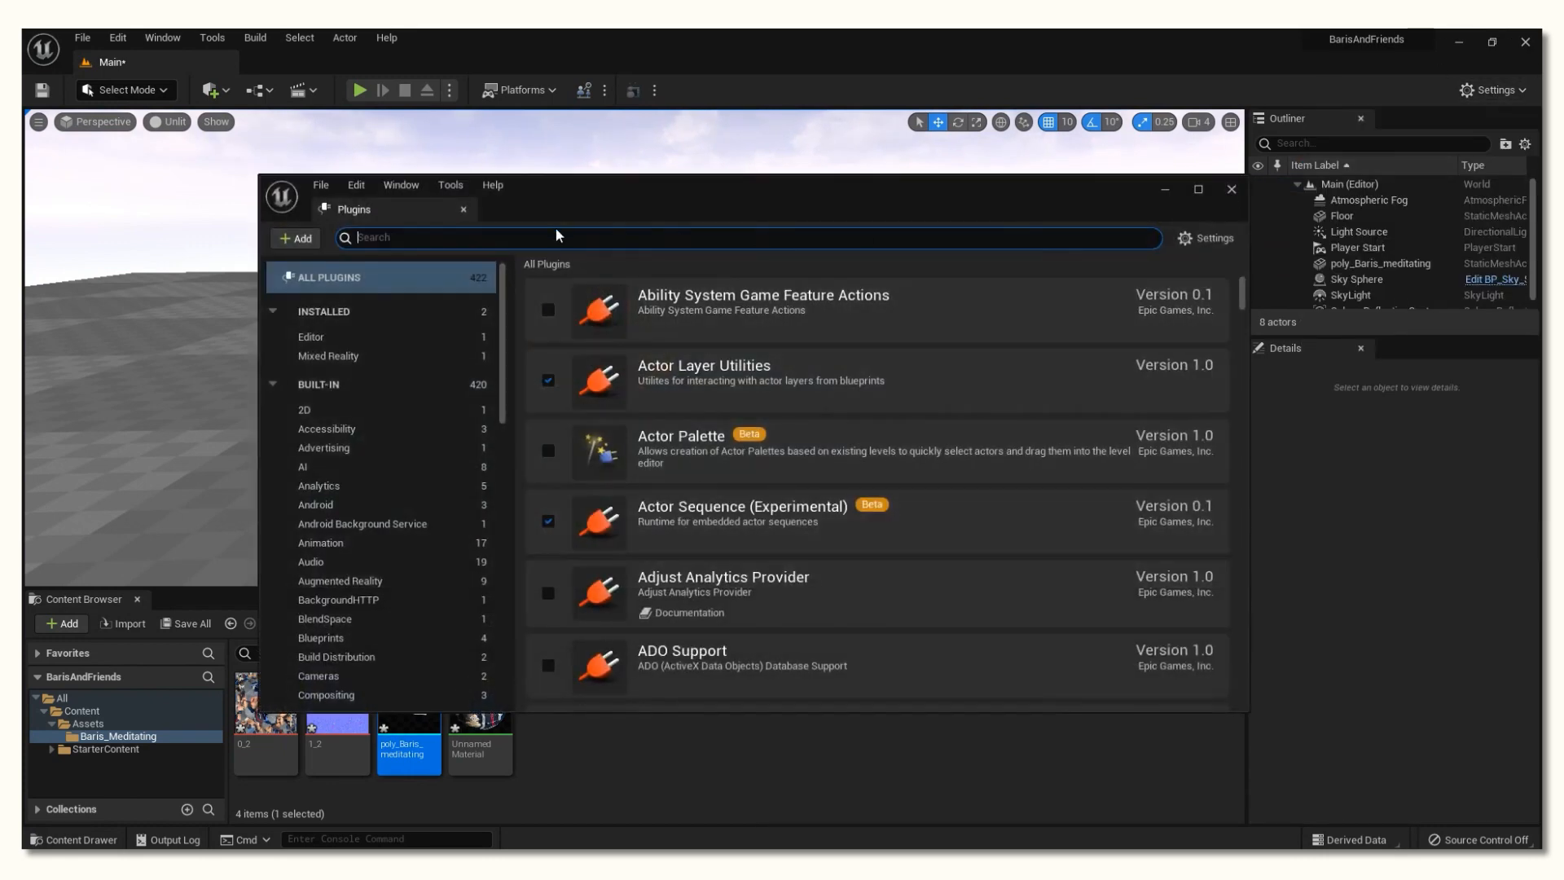
text(modeling)
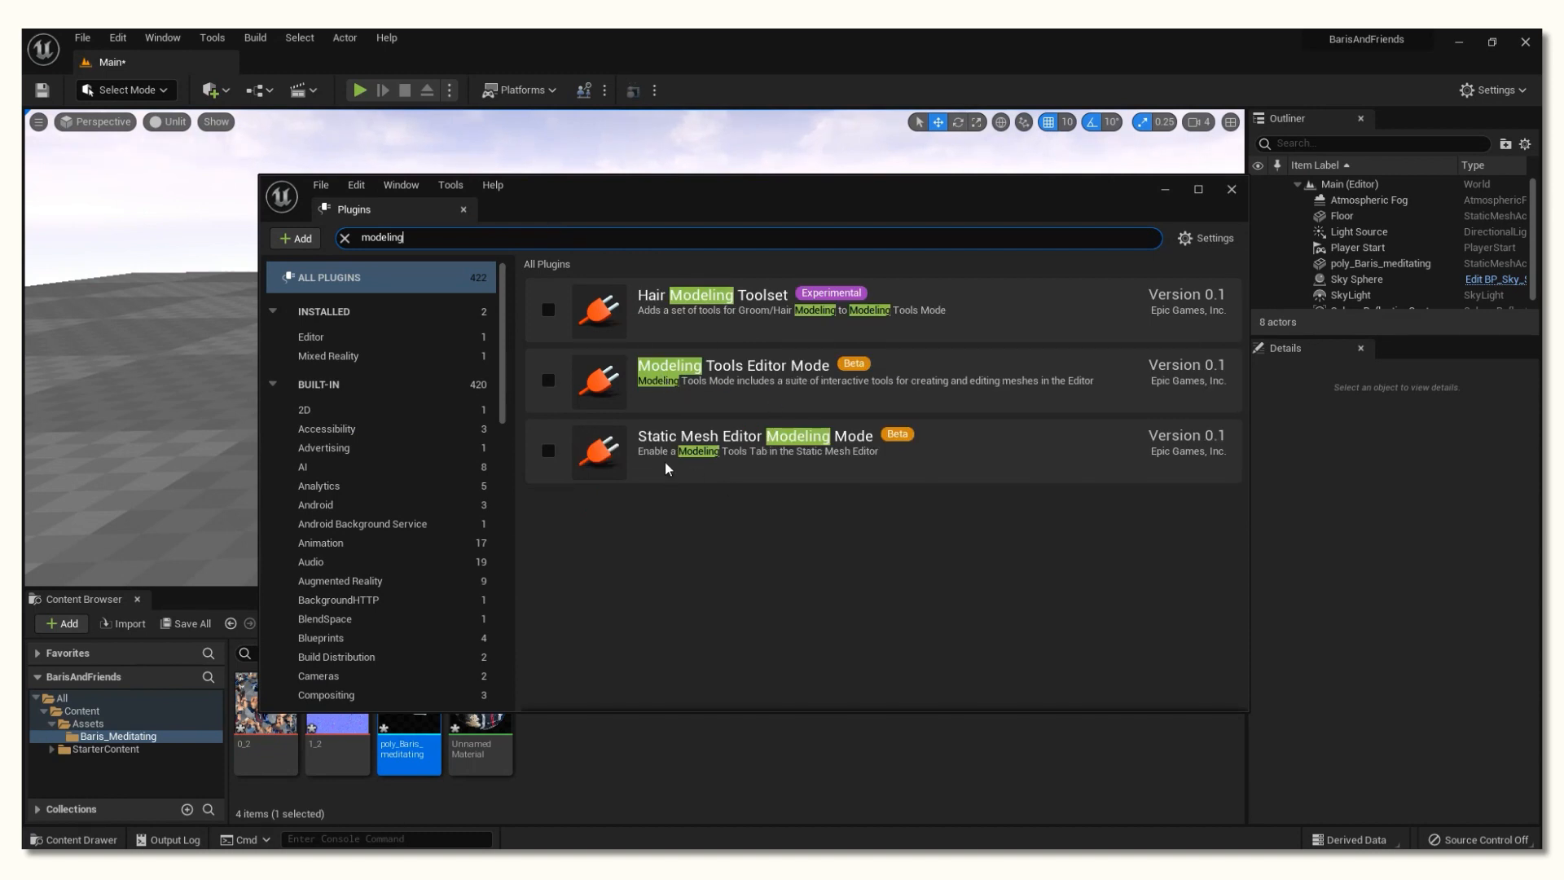
click(548, 379)
click(909, 494)
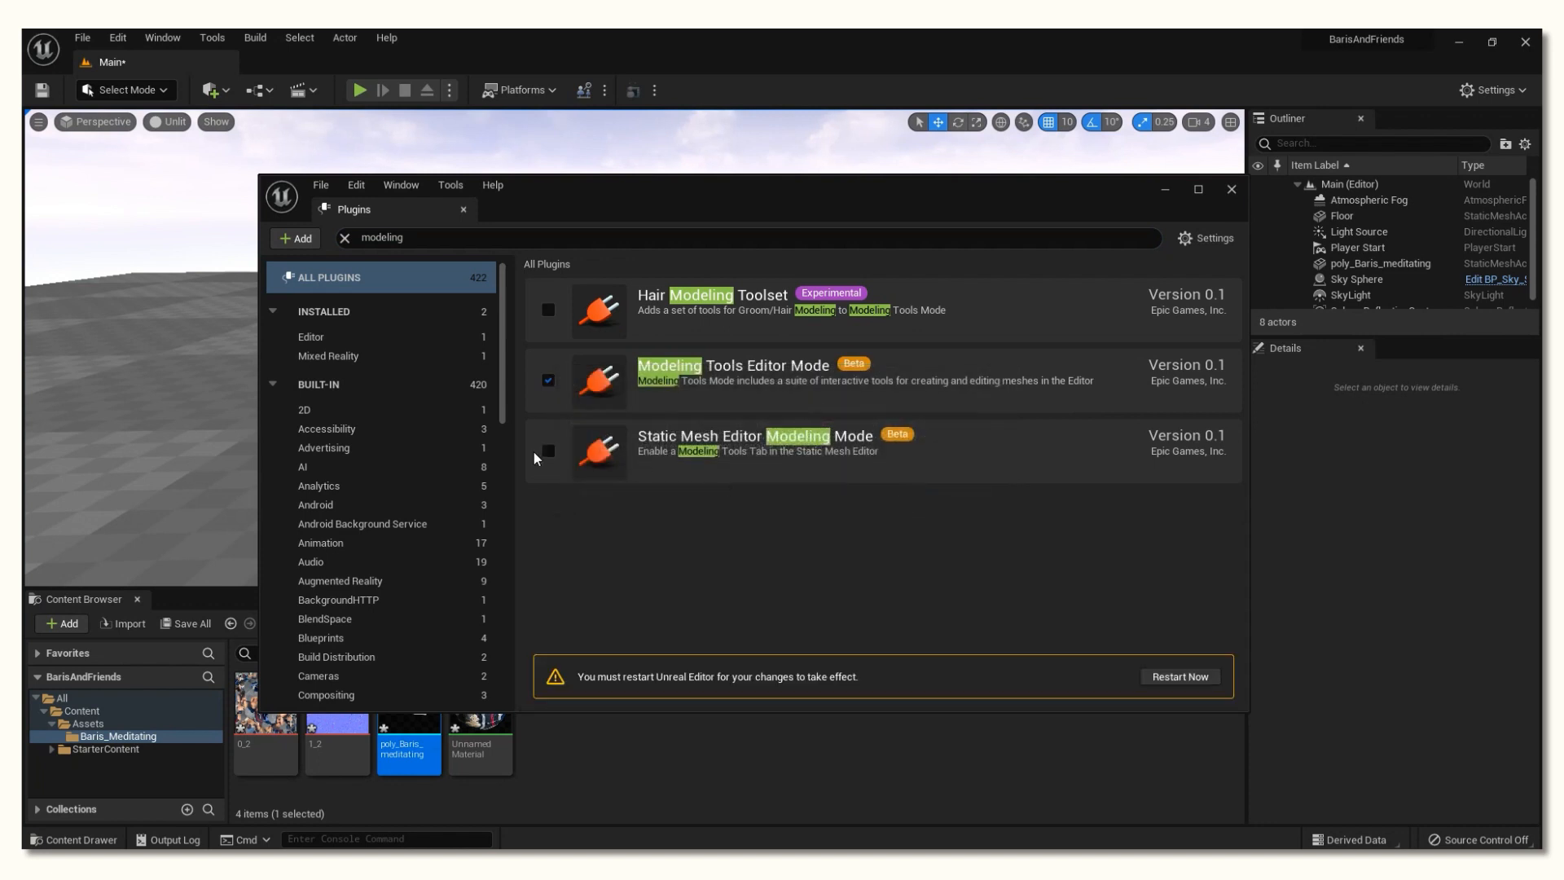
click(548, 450)
click(909, 494)
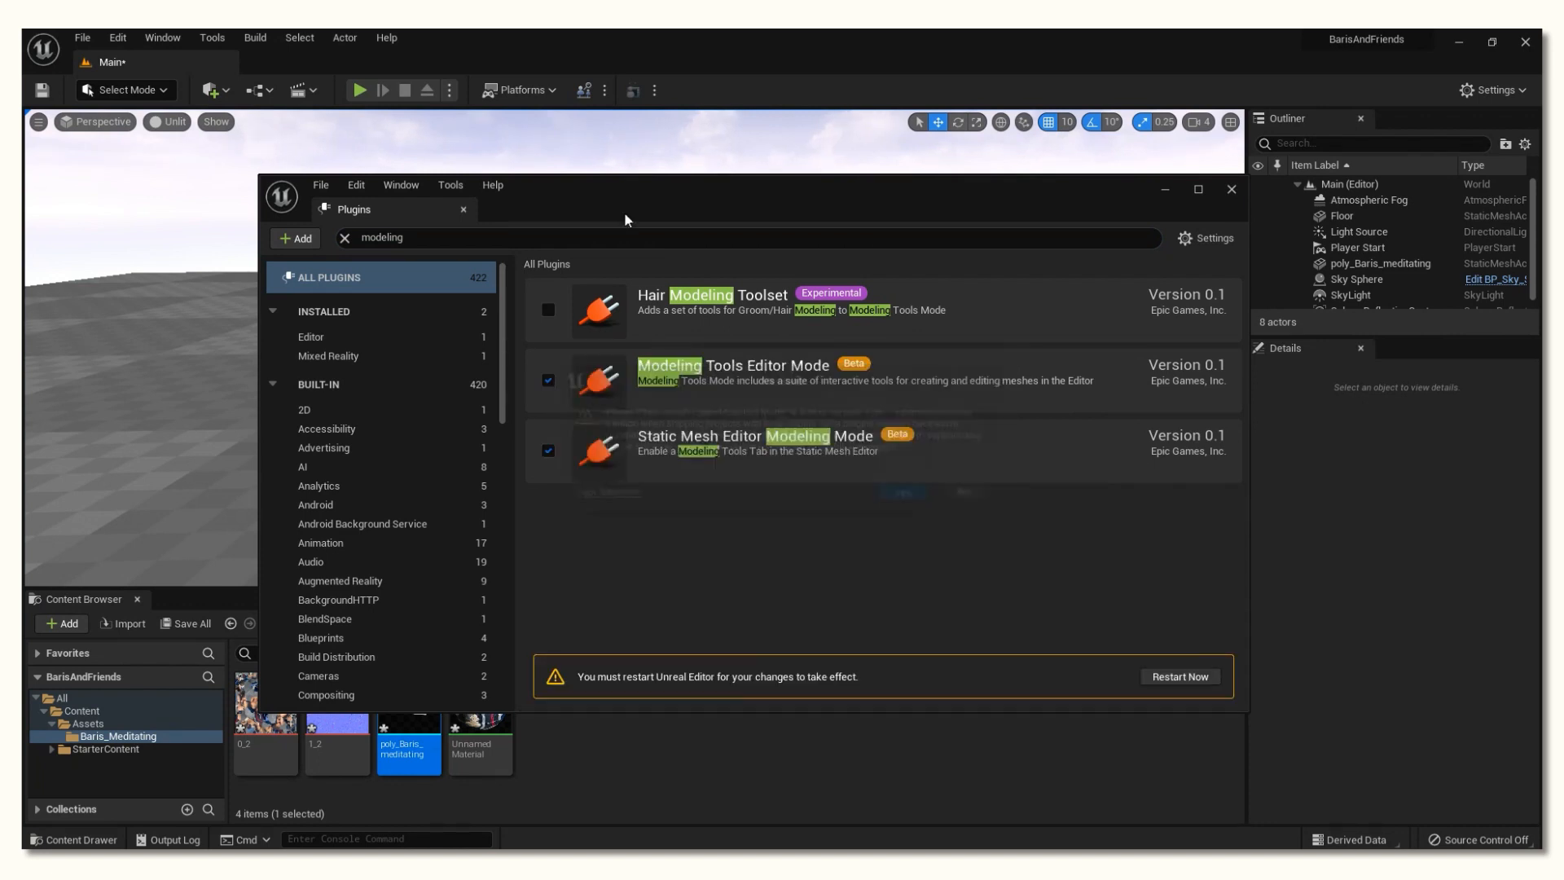
click(1182, 679)
click(839, 627)
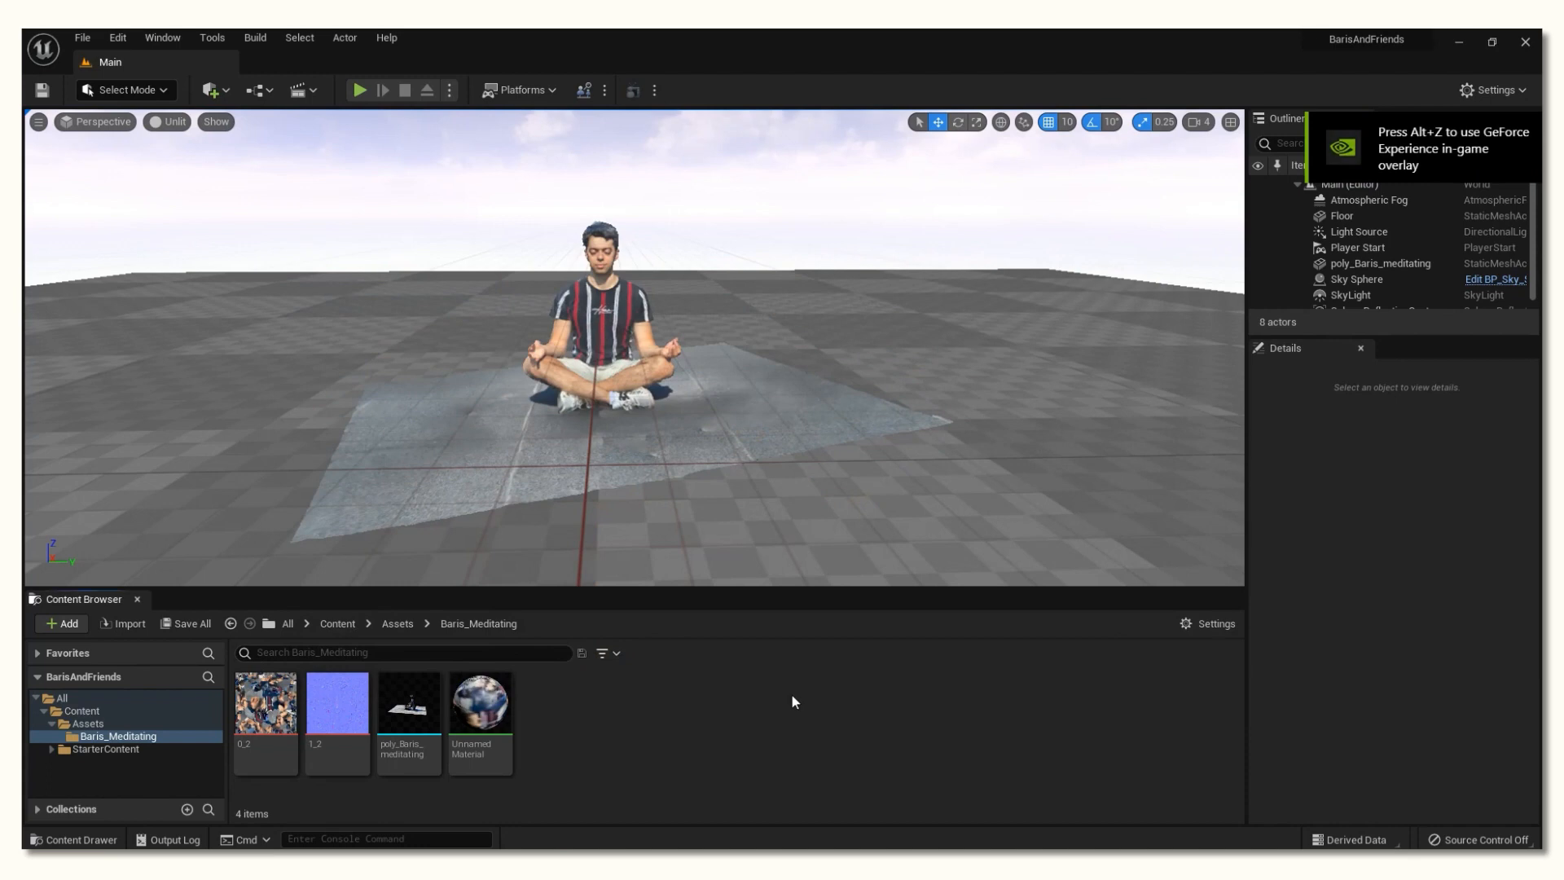
Step: Turn on Game View, select the poly_Baris_meditating mesh and switch the editor to Modeling mode
right_drag(672, 401, 737, 301)
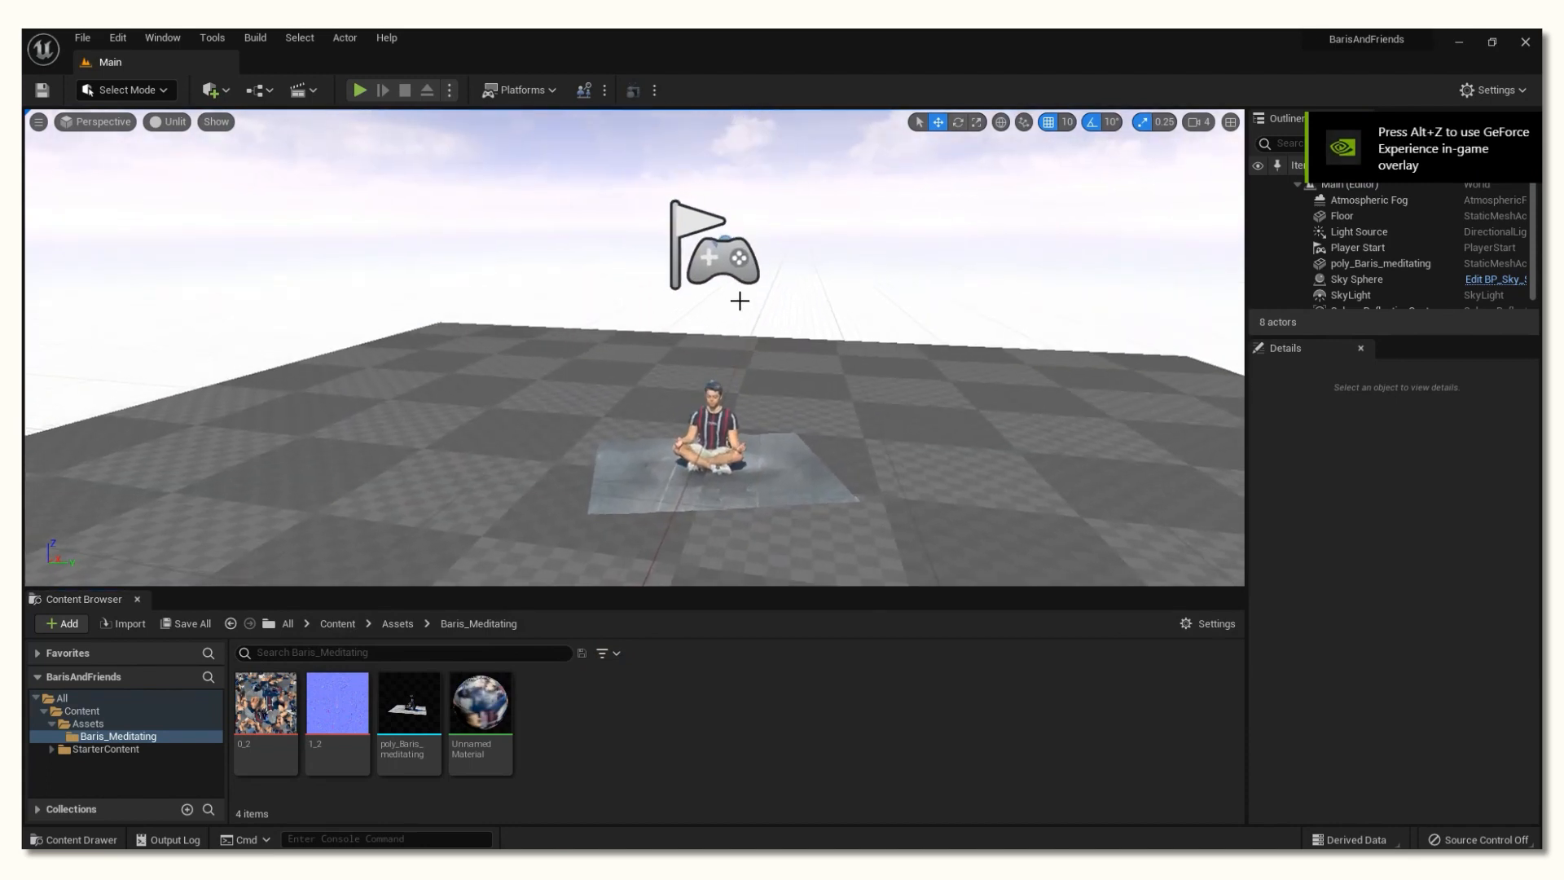
key(g)
key(w)
right_drag(914, 331, 643, 380)
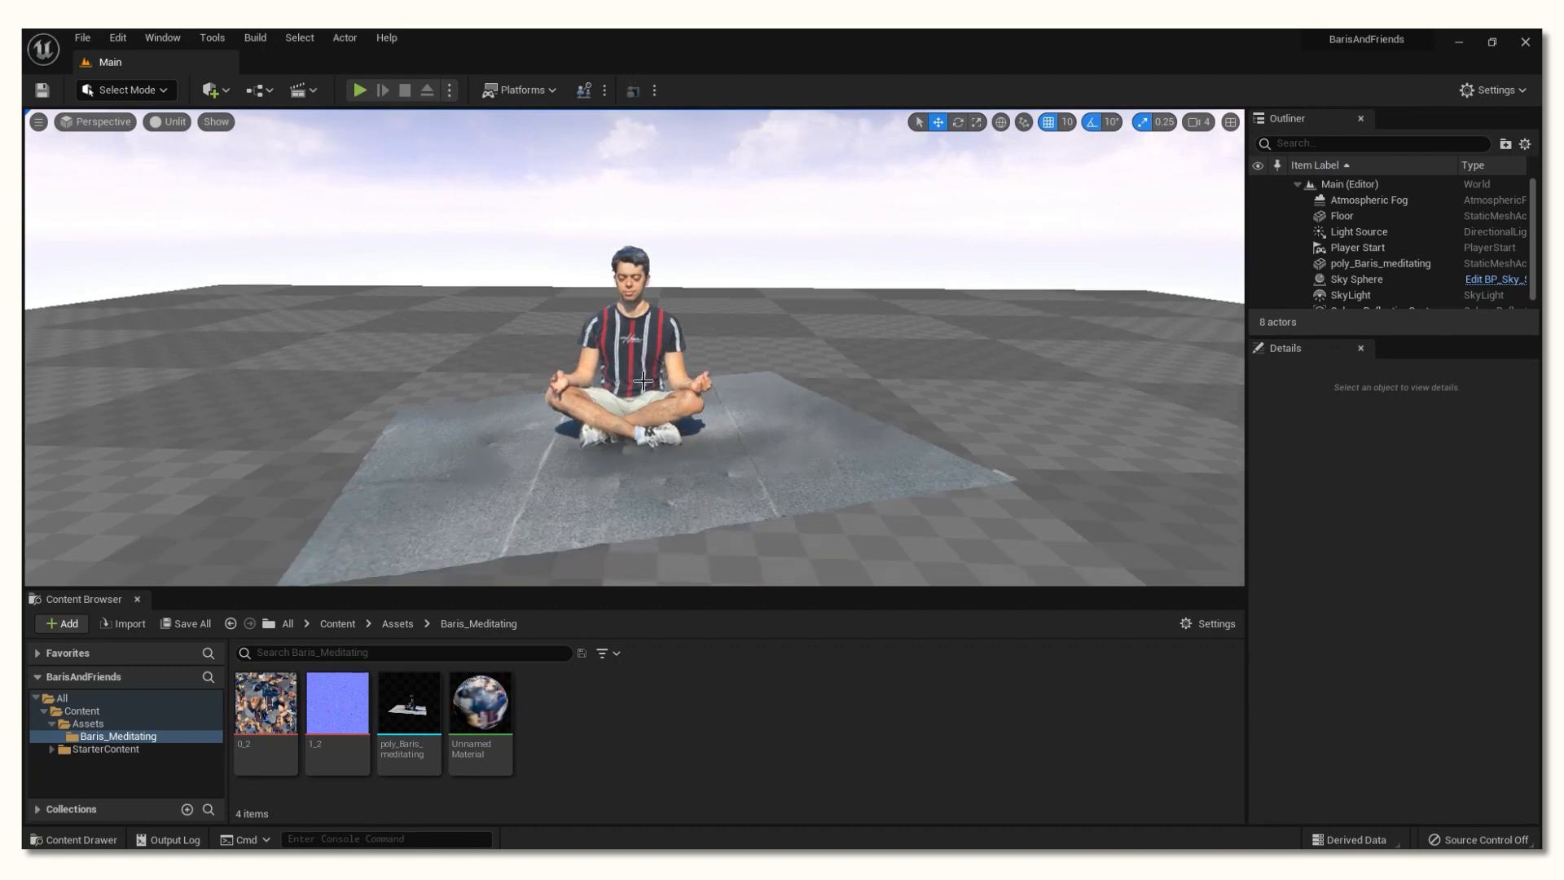
click(633, 338)
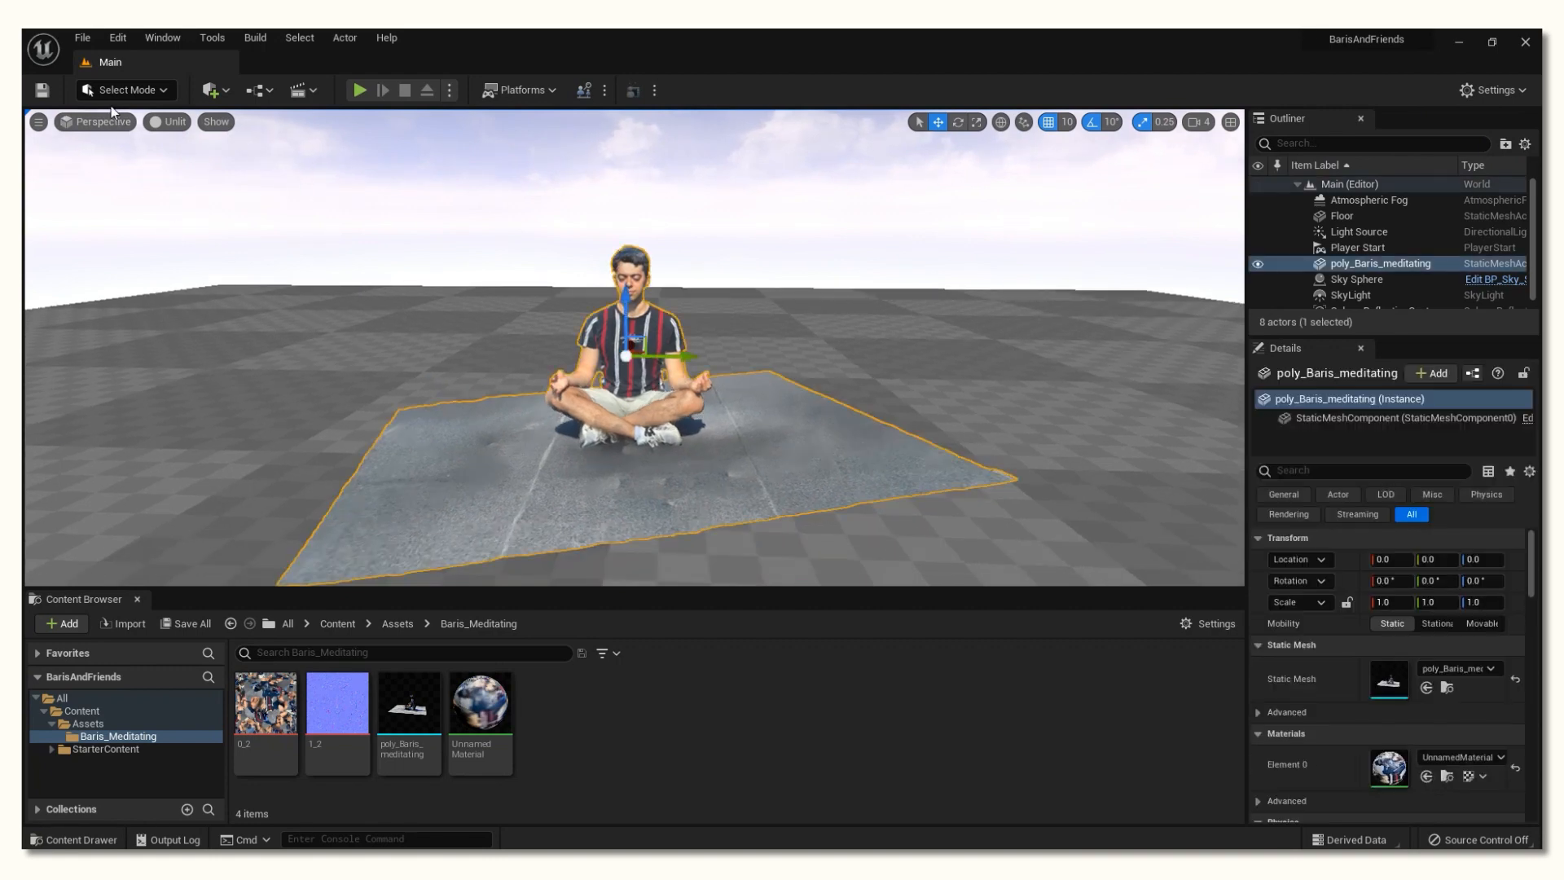
click(136, 94)
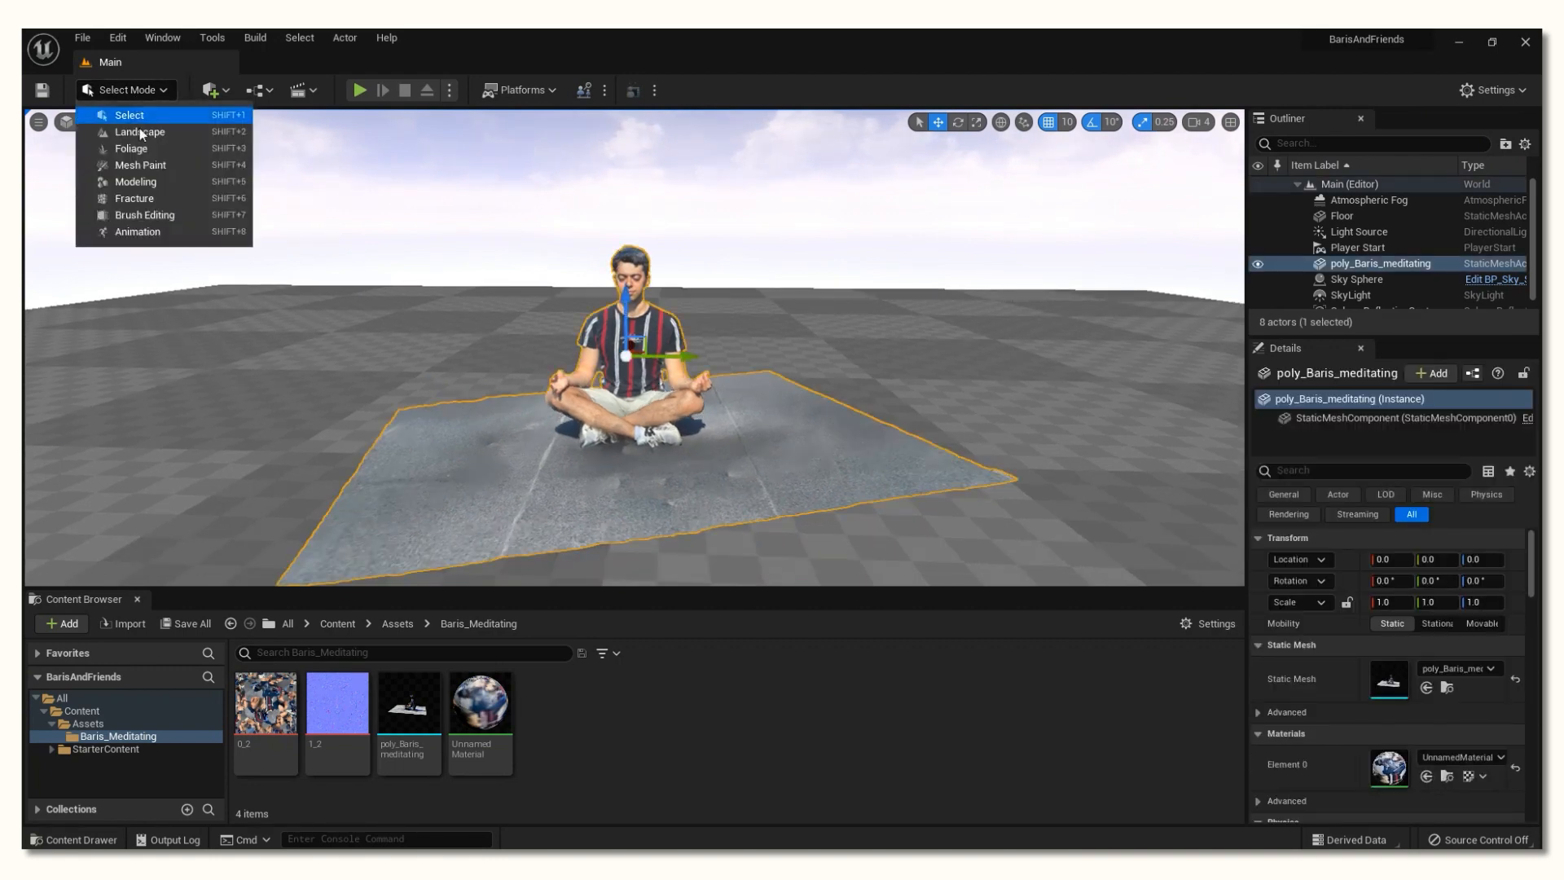
click(146, 174)
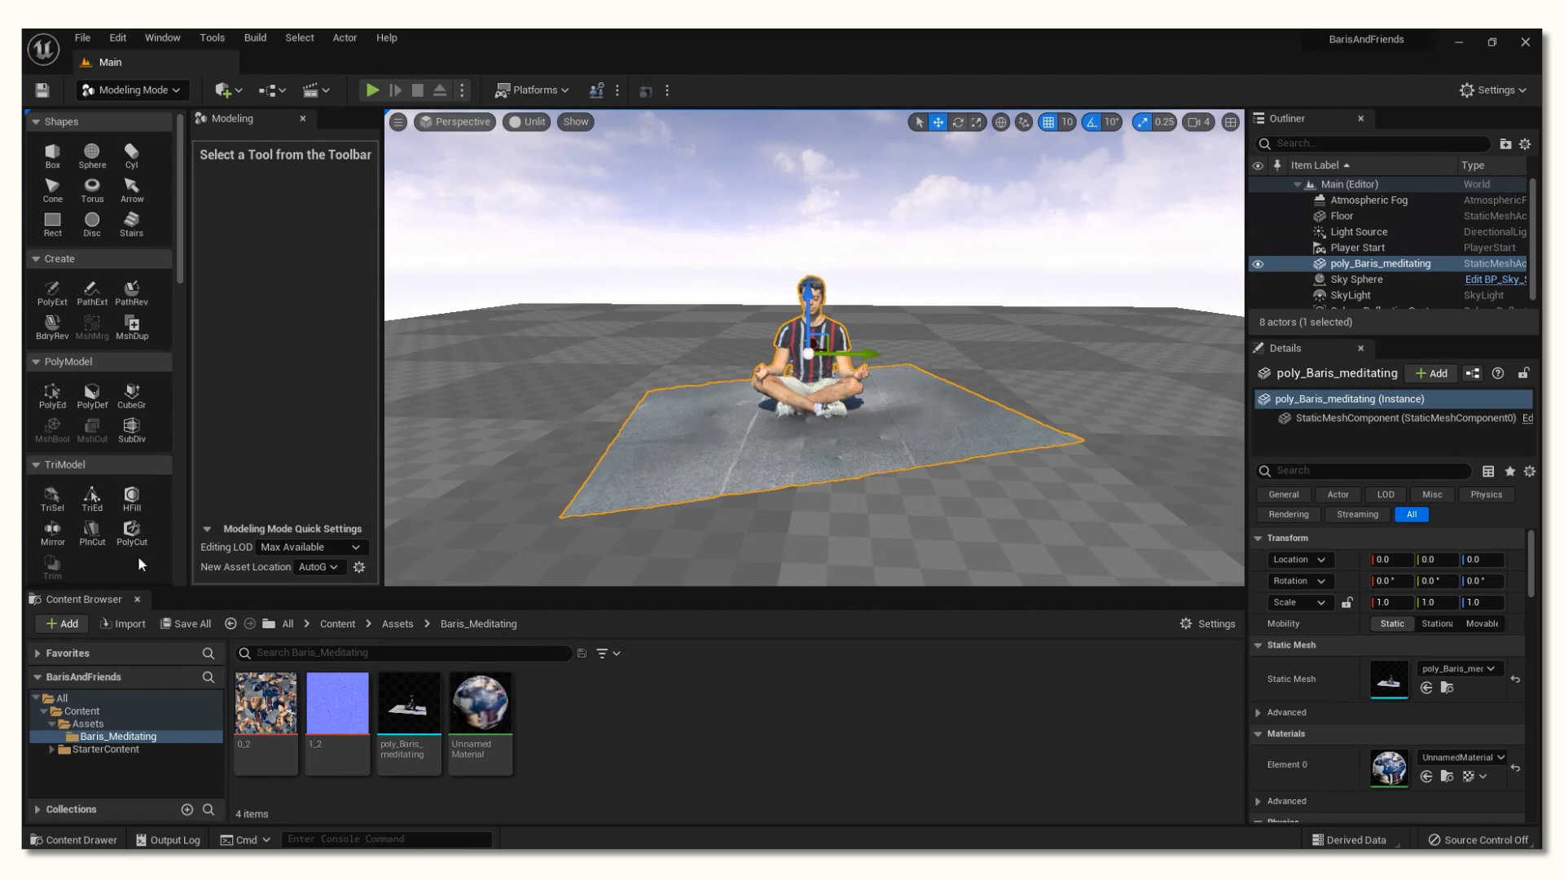
Step: Start a PolyCut on the poly_Baris_meditating mesh with the operation set to Trim Outside
click(131, 531)
mouse_move(983, 301)
right_down()
mouse_move(971, 313)
mouse_move(983, 302)
right_up()
right_drag(909, 341, 889, 366)
click(308, 194)
scroll(851, 362, up, 4)
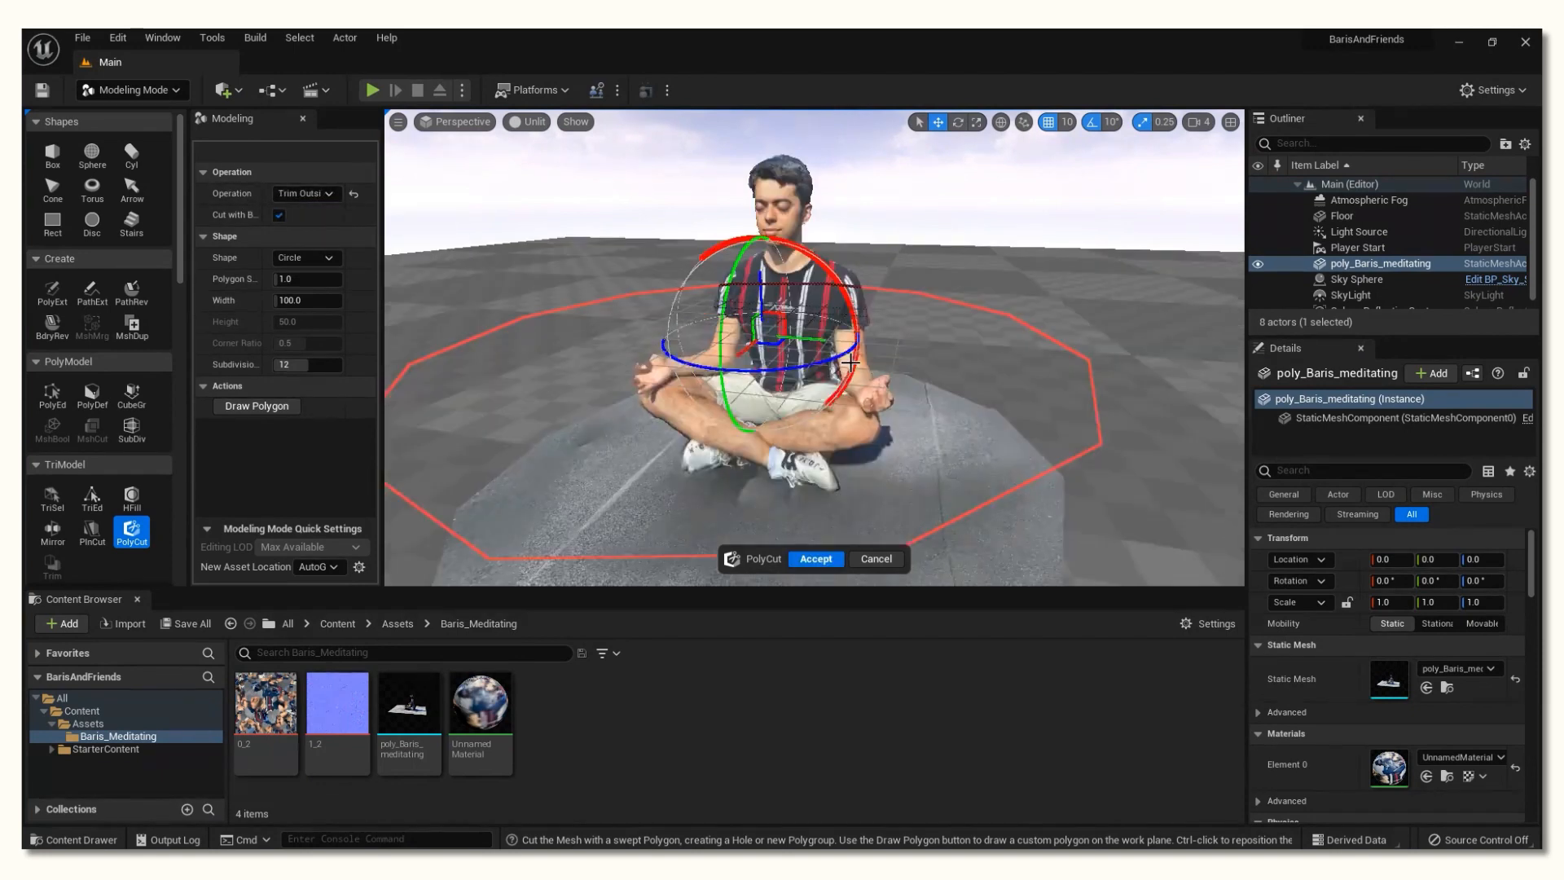
right_drag(851, 362, 838, 369)
scroll(851, 361, down, 4)
Step: Set the PolyCut polygon scale to 0.65, lower the cutting circle to the base around the crossed legs and accept the cut
mouse_move(277, 276)
mouse_down()
mouse_move(310, 282)
mouse_move(294, 284)
mouse_up()
click(294, 284)
text(0.65)
key(Return)
scroll(831, 377, up, 3)
scroll(831, 378, up, 2)
mouse_move(905, 417)
alt+mouse_down()
mouse_move(883, 414)
mouse_move(910, 424)
alt+mouse_up()
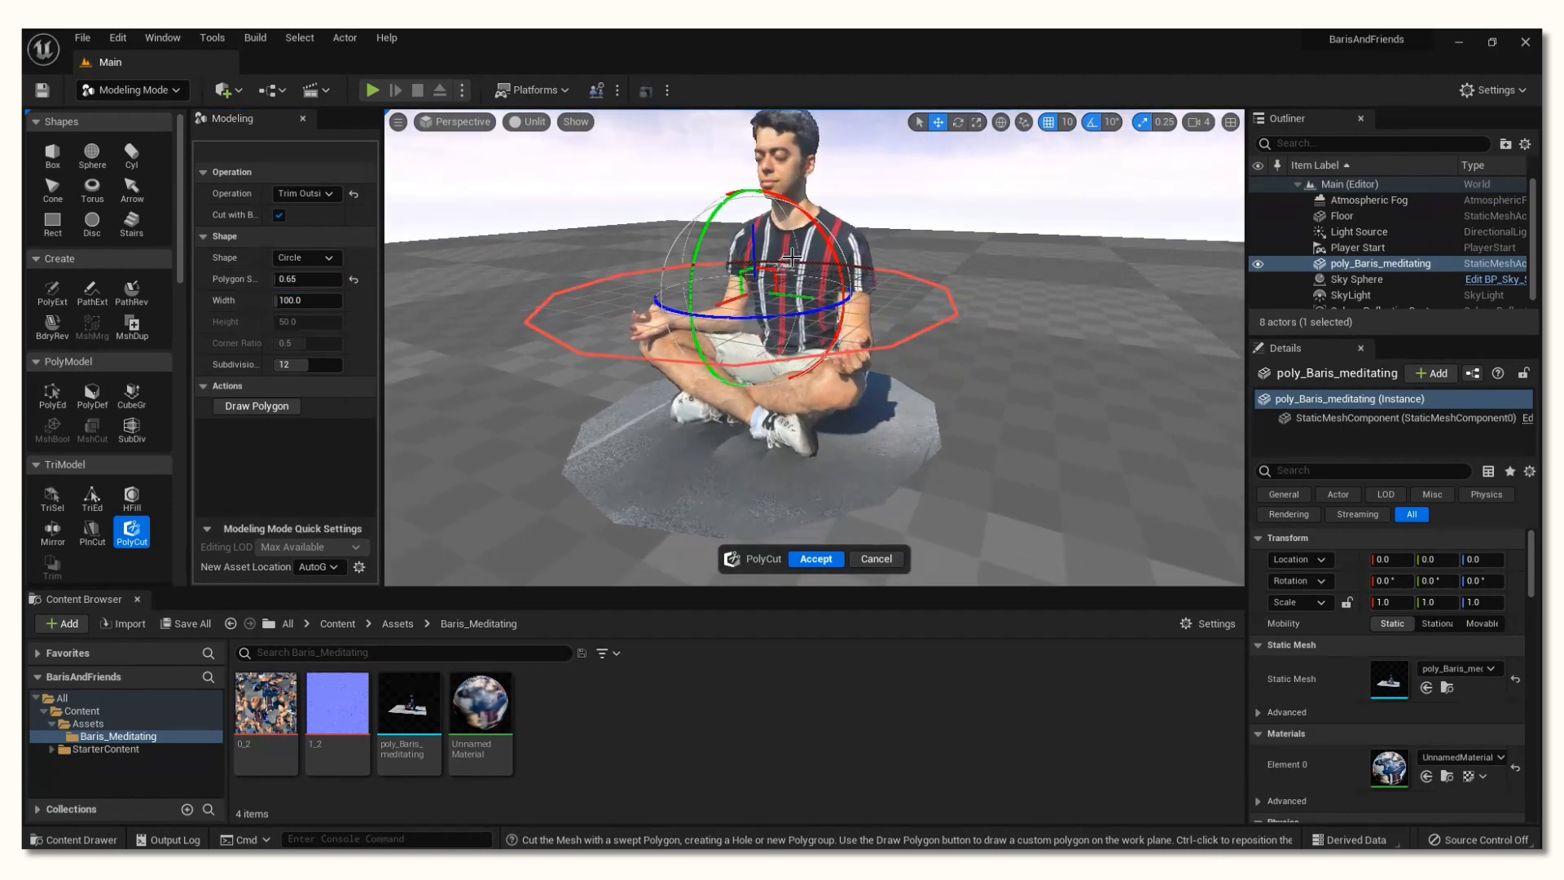
drag(756, 244, 769, 352)
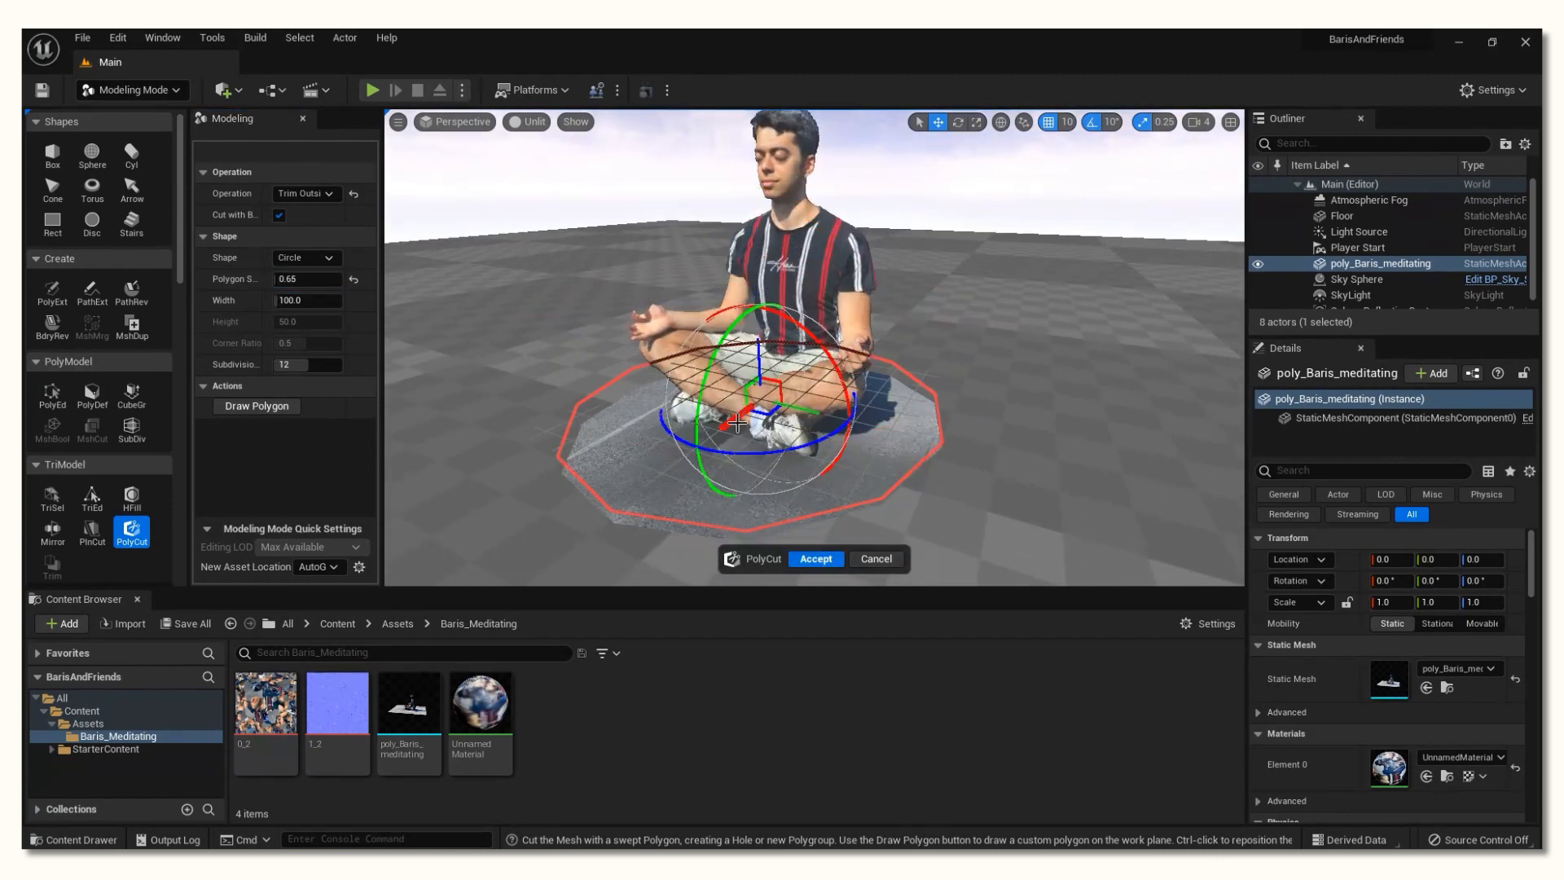
alt+drag(916, 486, 919, 486)
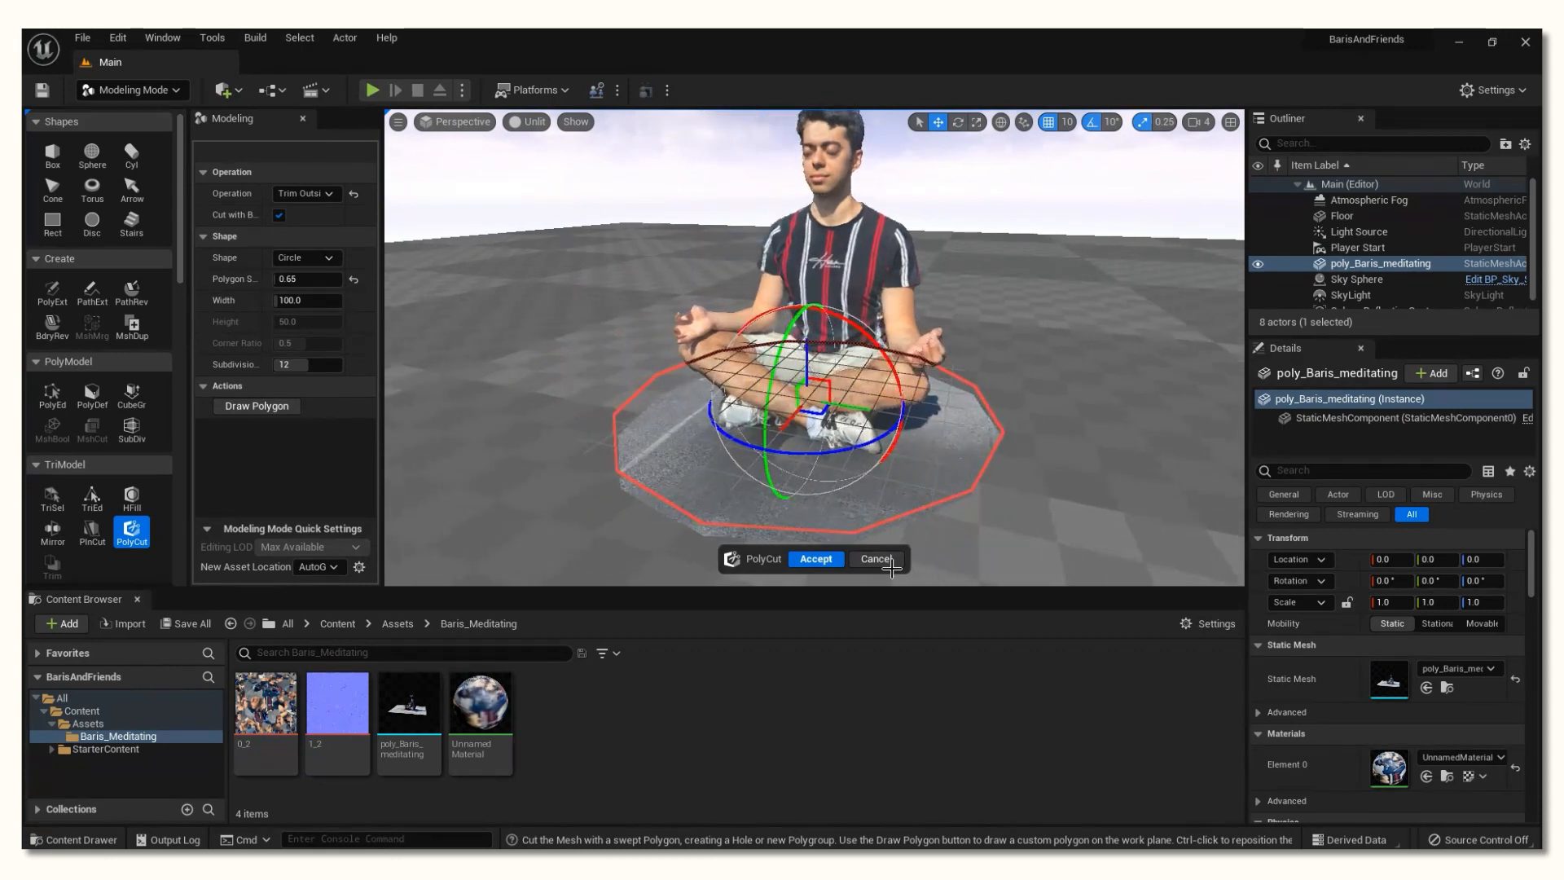
click(815, 559)
Step: Run a second PolyCut on the mesh with the cutting circle lowered to the base around the legs, and accept it
scroll(862, 486, down, 5)
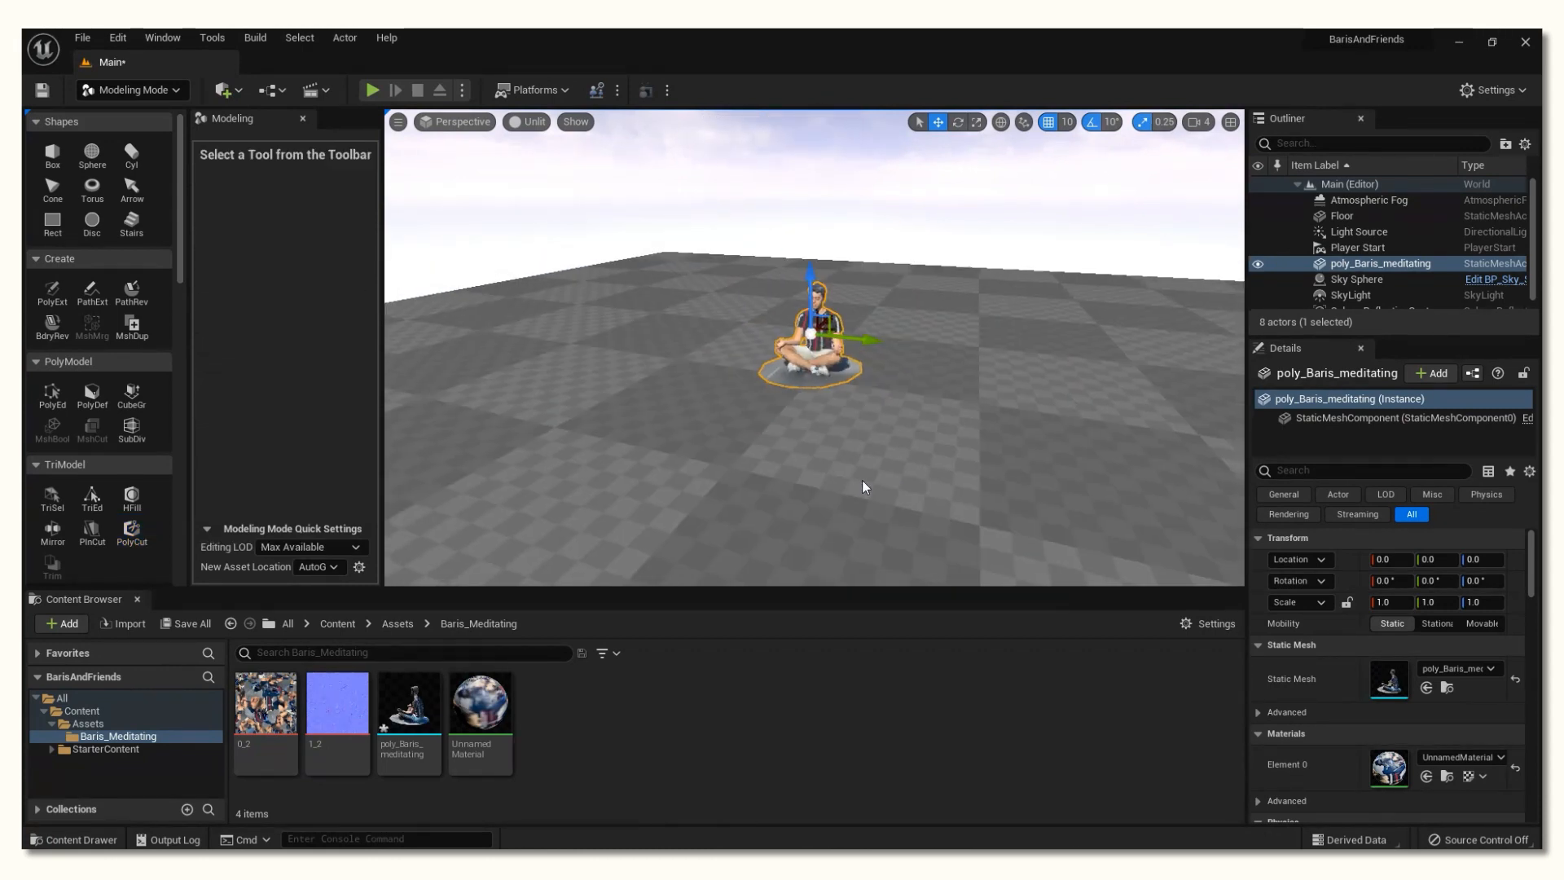
scroll(691, 431, up, 3)
key(f)
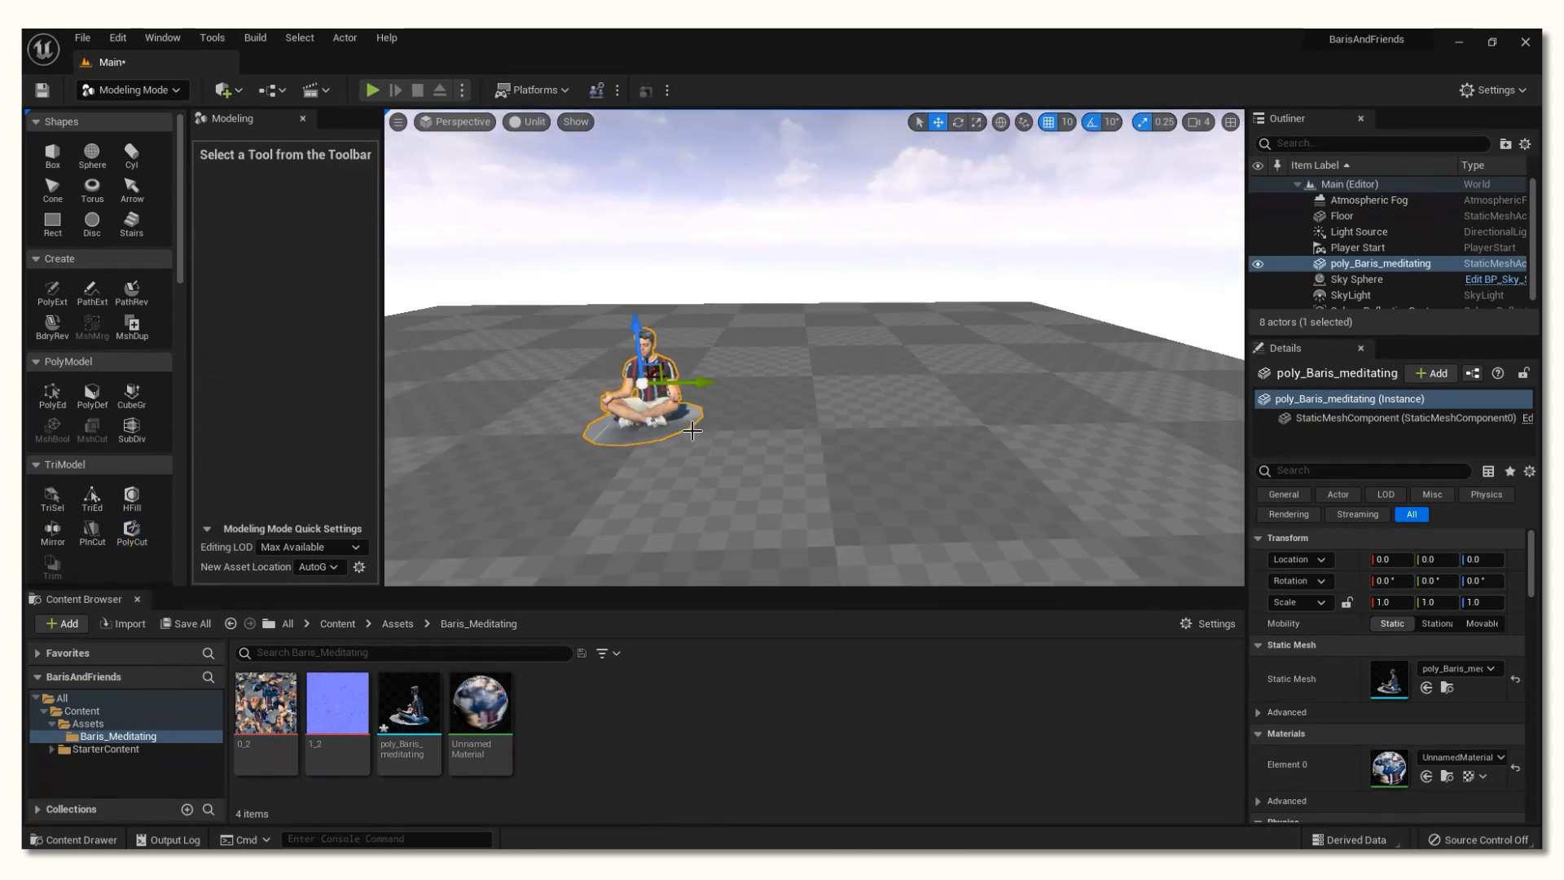
click(131, 530)
scroll(976, 410, up, 8)
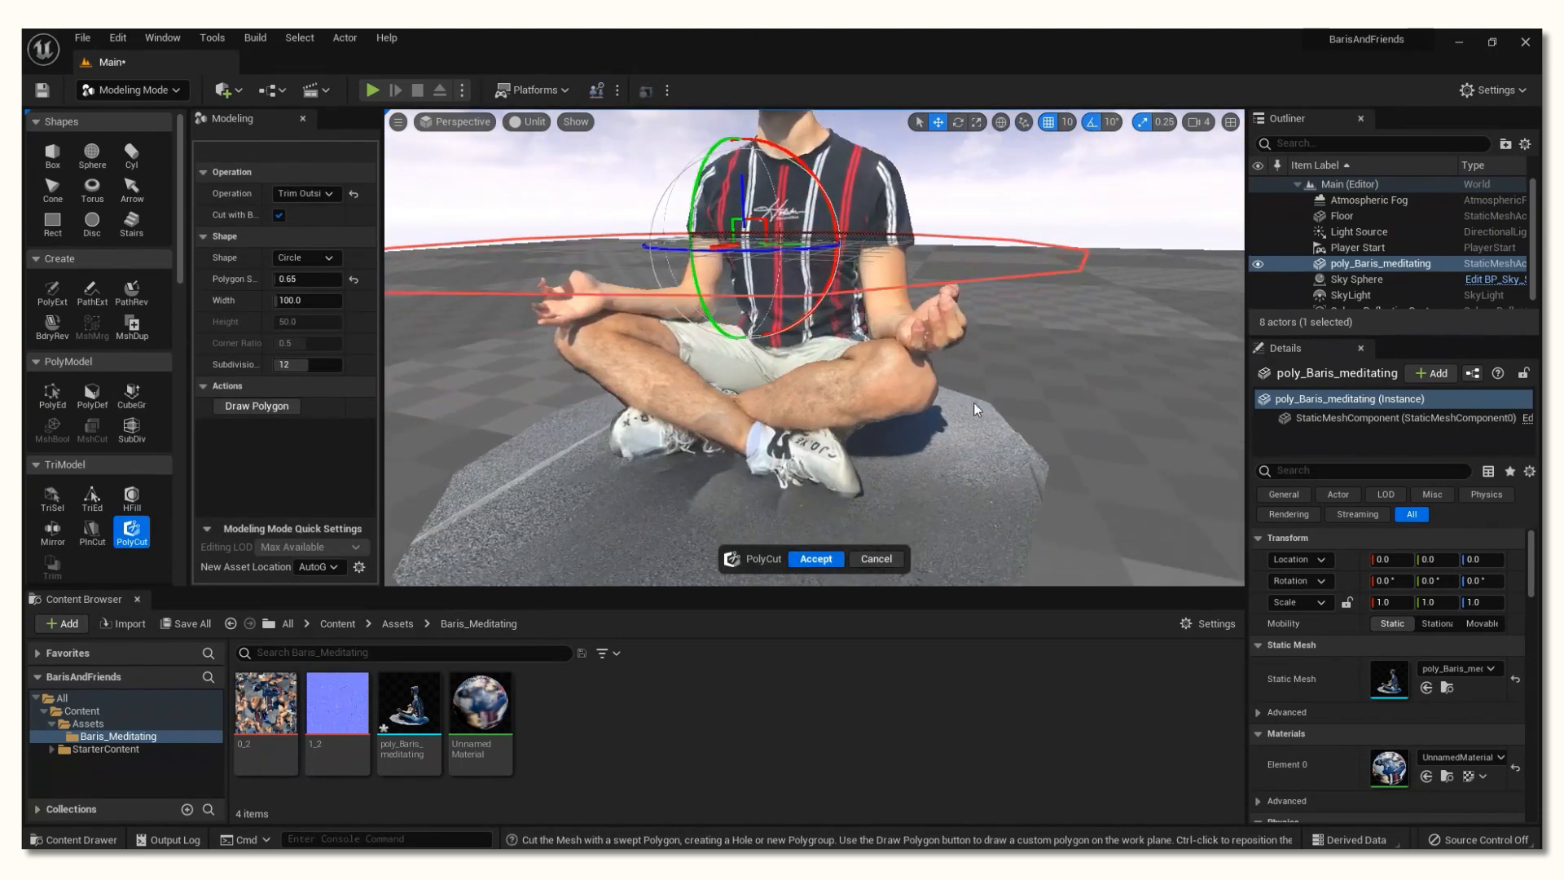
drag(743, 193, 758, 328)
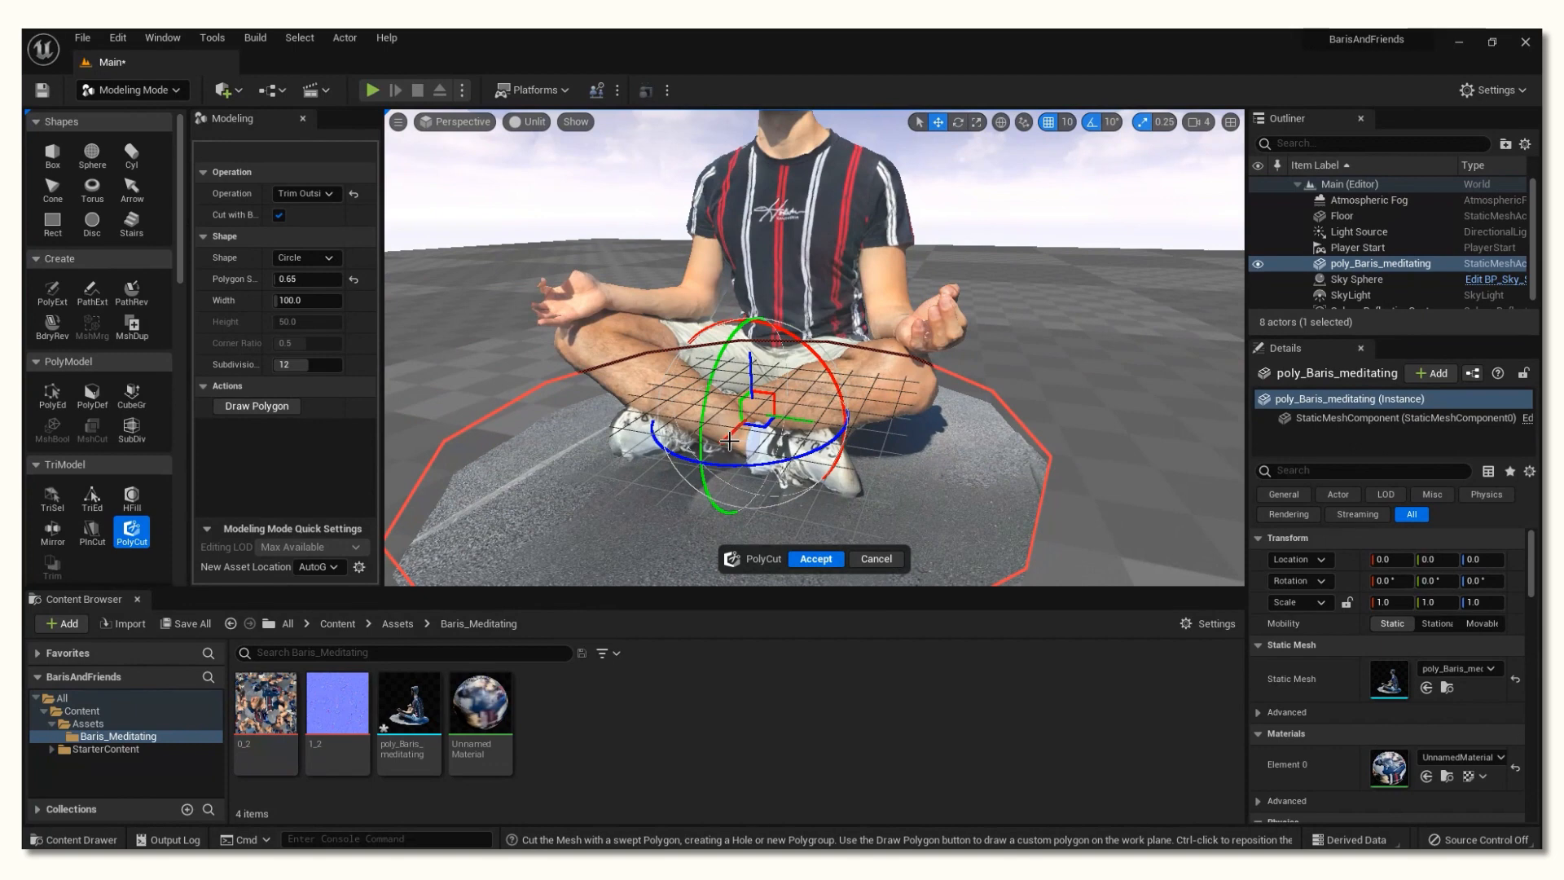
scroll(729, 440, down, 8)
key(f)
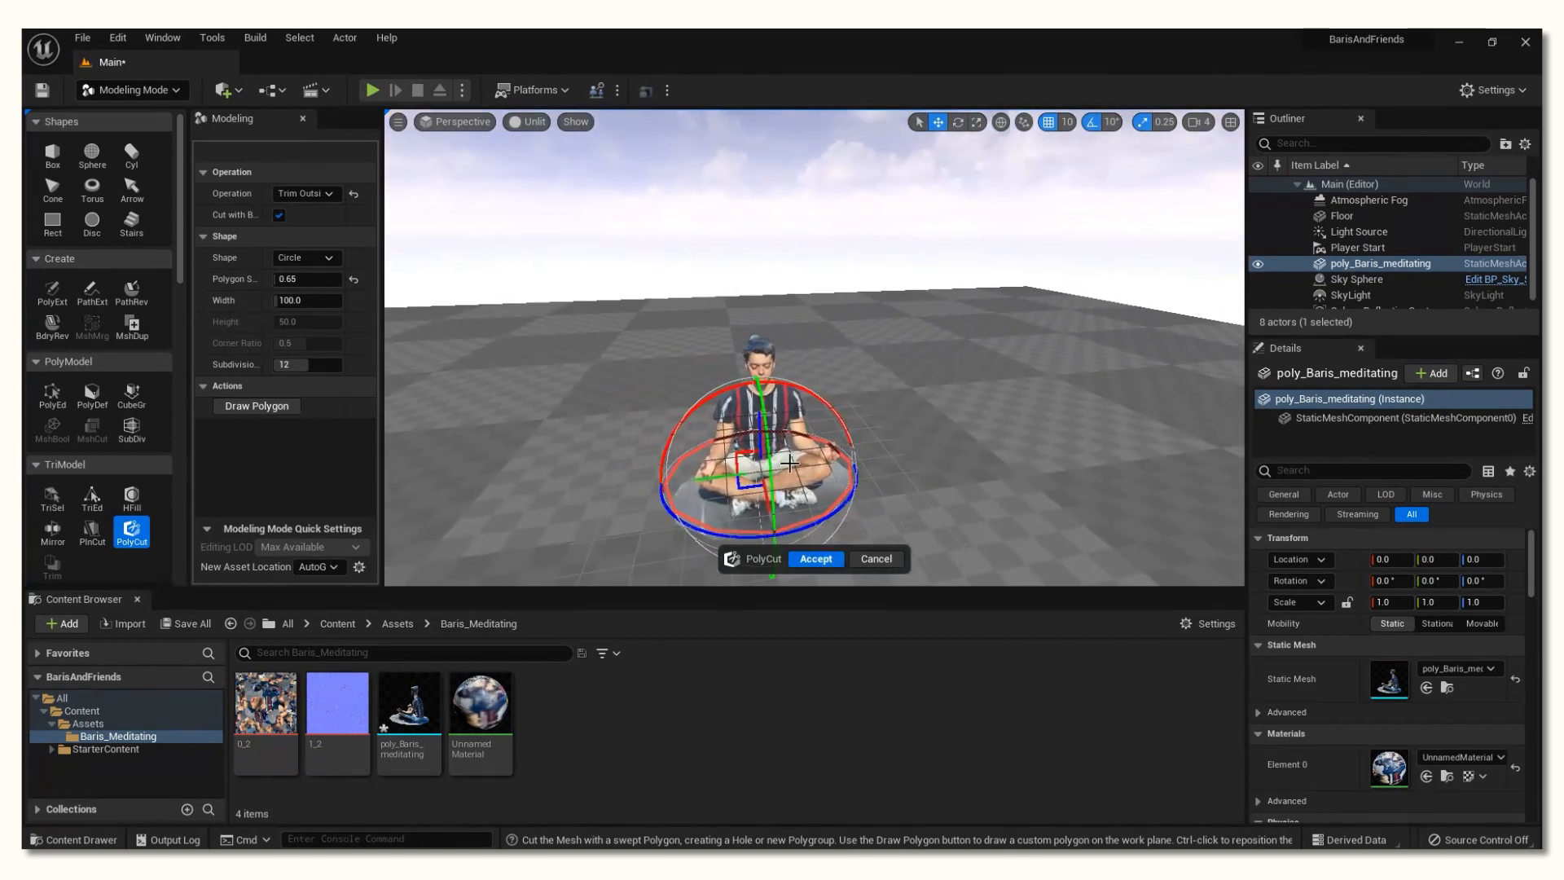
click(829, 561)
Step: Raise the Floor actor to a Z location of -20 to hide the scan's remaining base, and deselect it
alt+drag(829, 561, 986, 510)
scroll(890, 523, up, 3)
key(Escape)
click(978, 509)
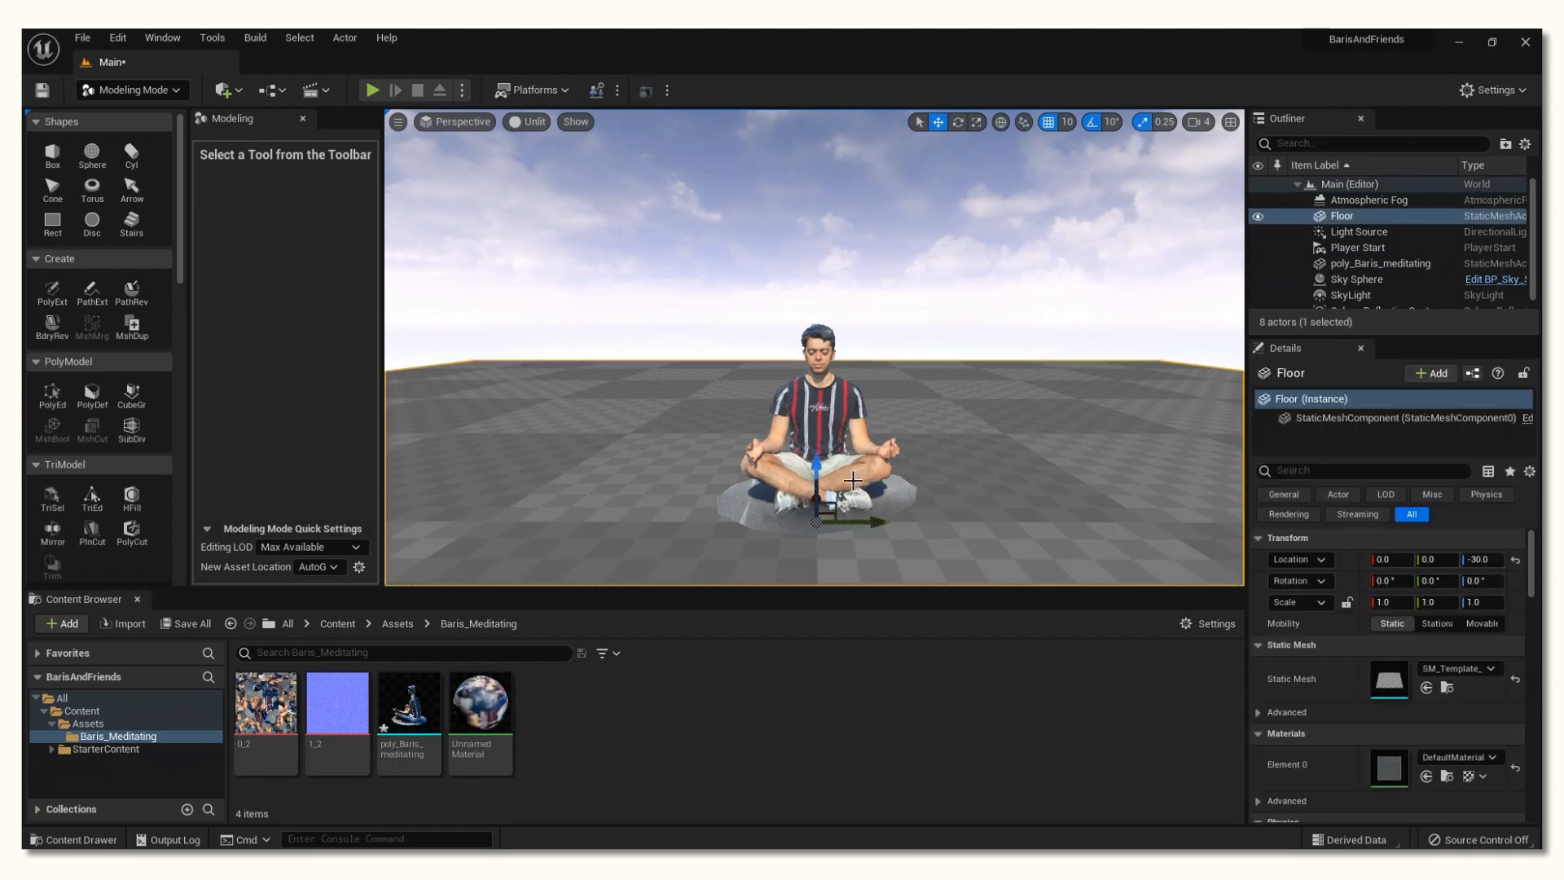
drag(825, 460, 829, 446)
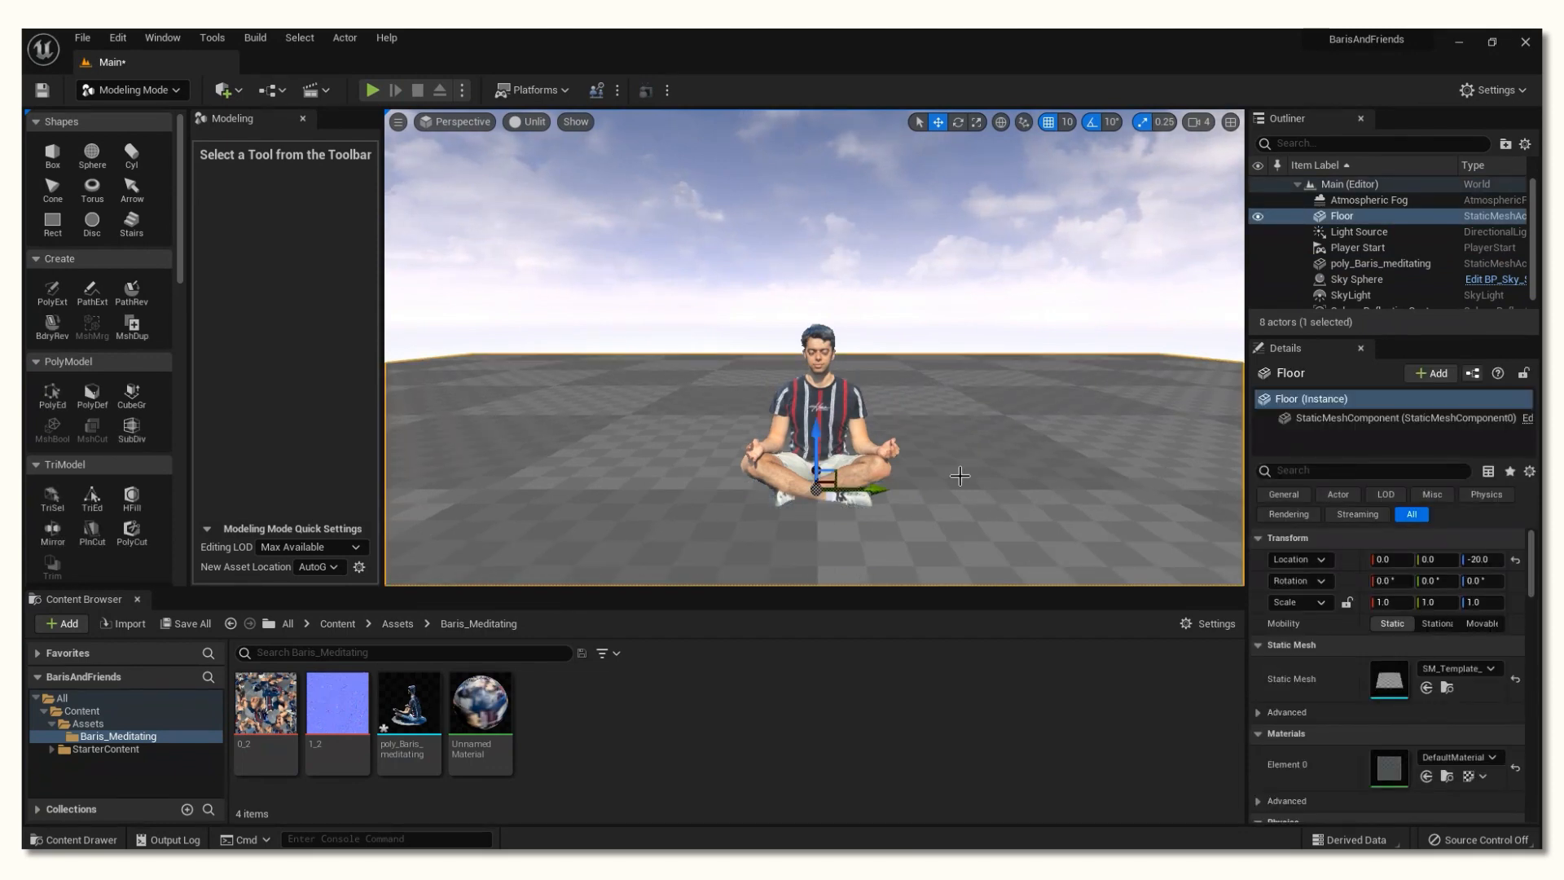
key(Escape)
alt+drag(961, 482, 964, 507)
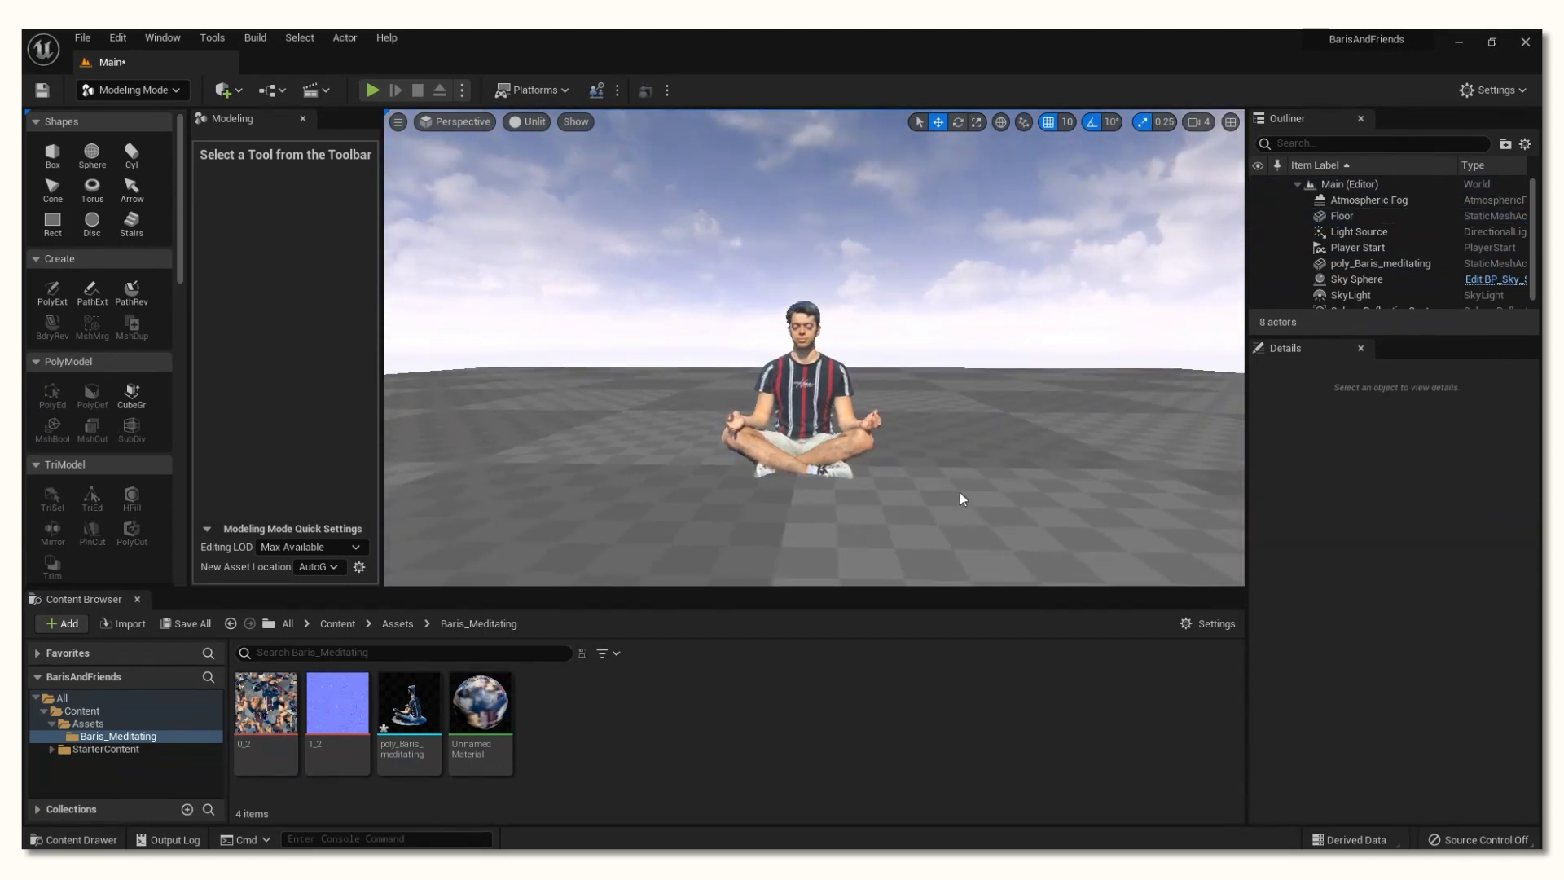
Step: Return to Select mode, frame the meditating figure on the floor and create a CineCameraActor from the current viewport view
click(163, 91)
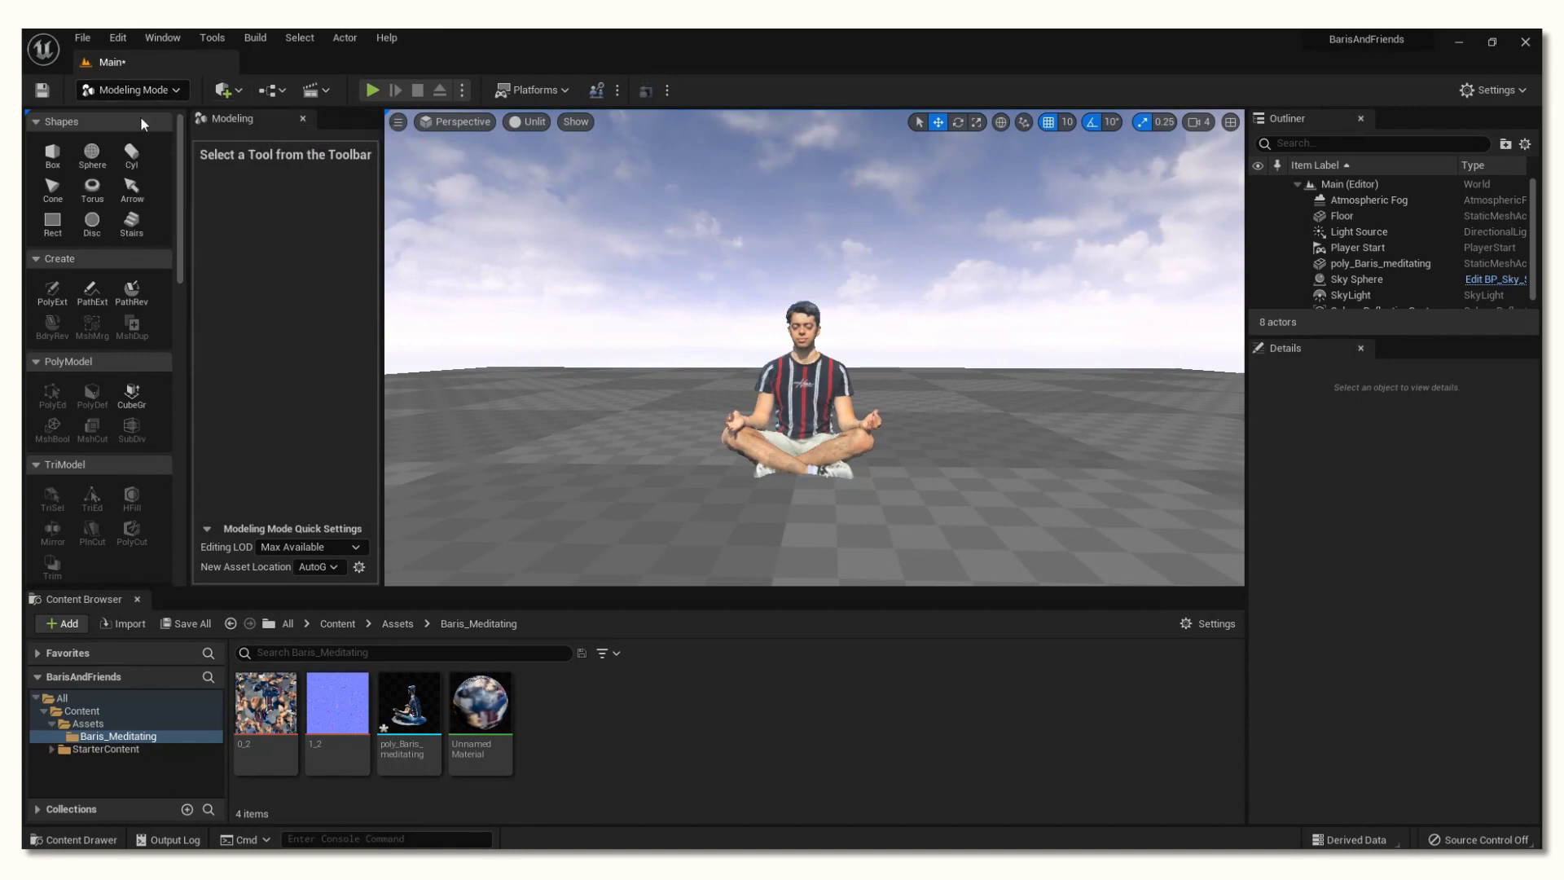
click(138, 118)
scroll(785, 349, down, 5)
mouse_move(793, 377)
mouse_down()
mouse_move(806, 380)
mouse_move(788, 395)
mouse_up()
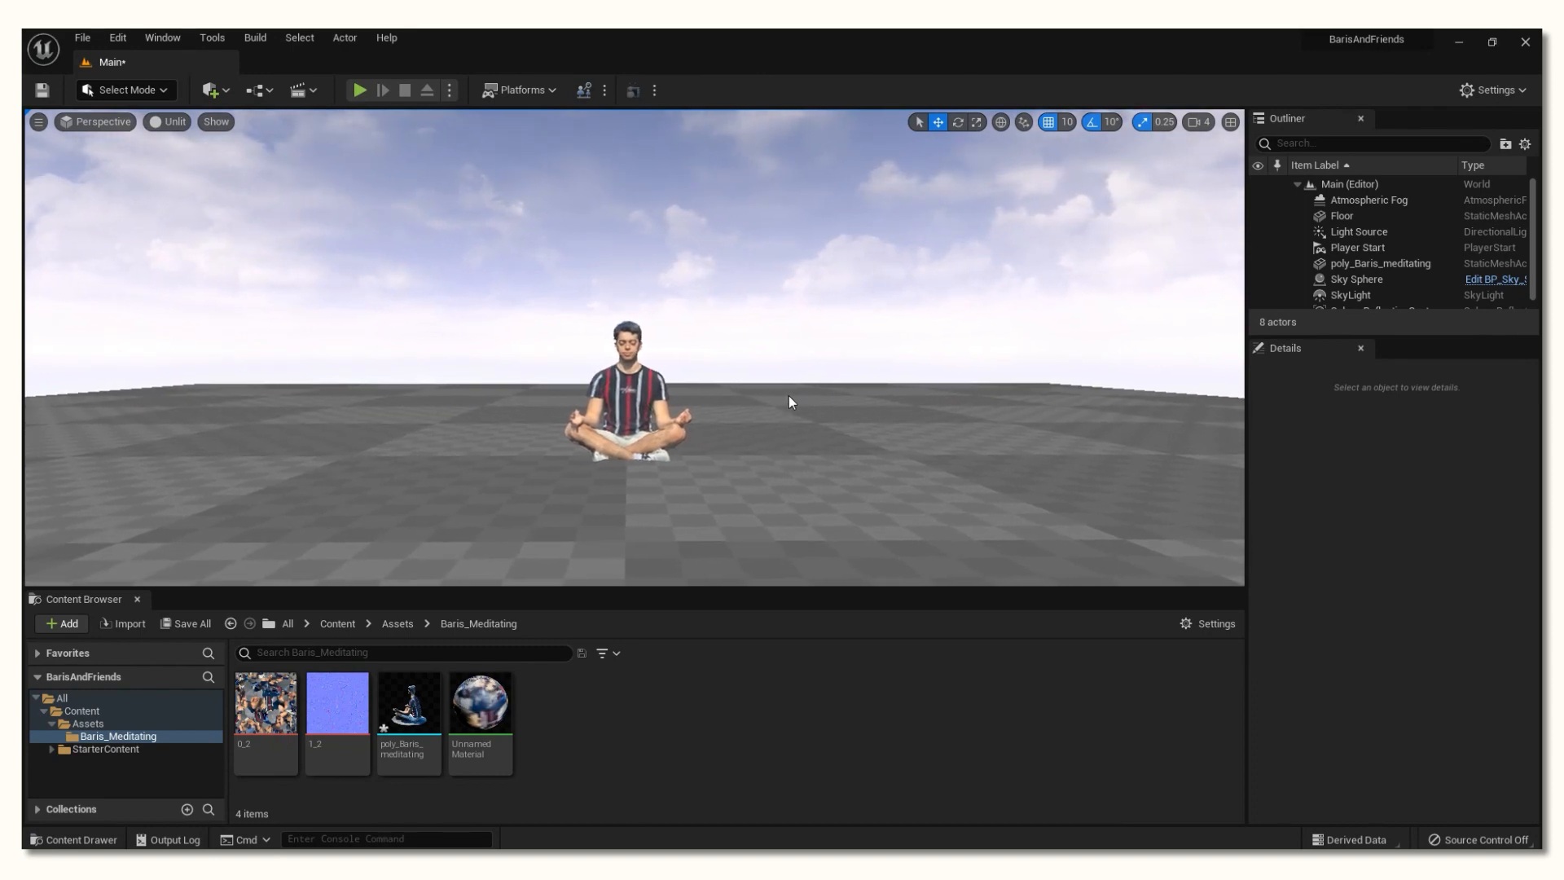
click(39, 123)
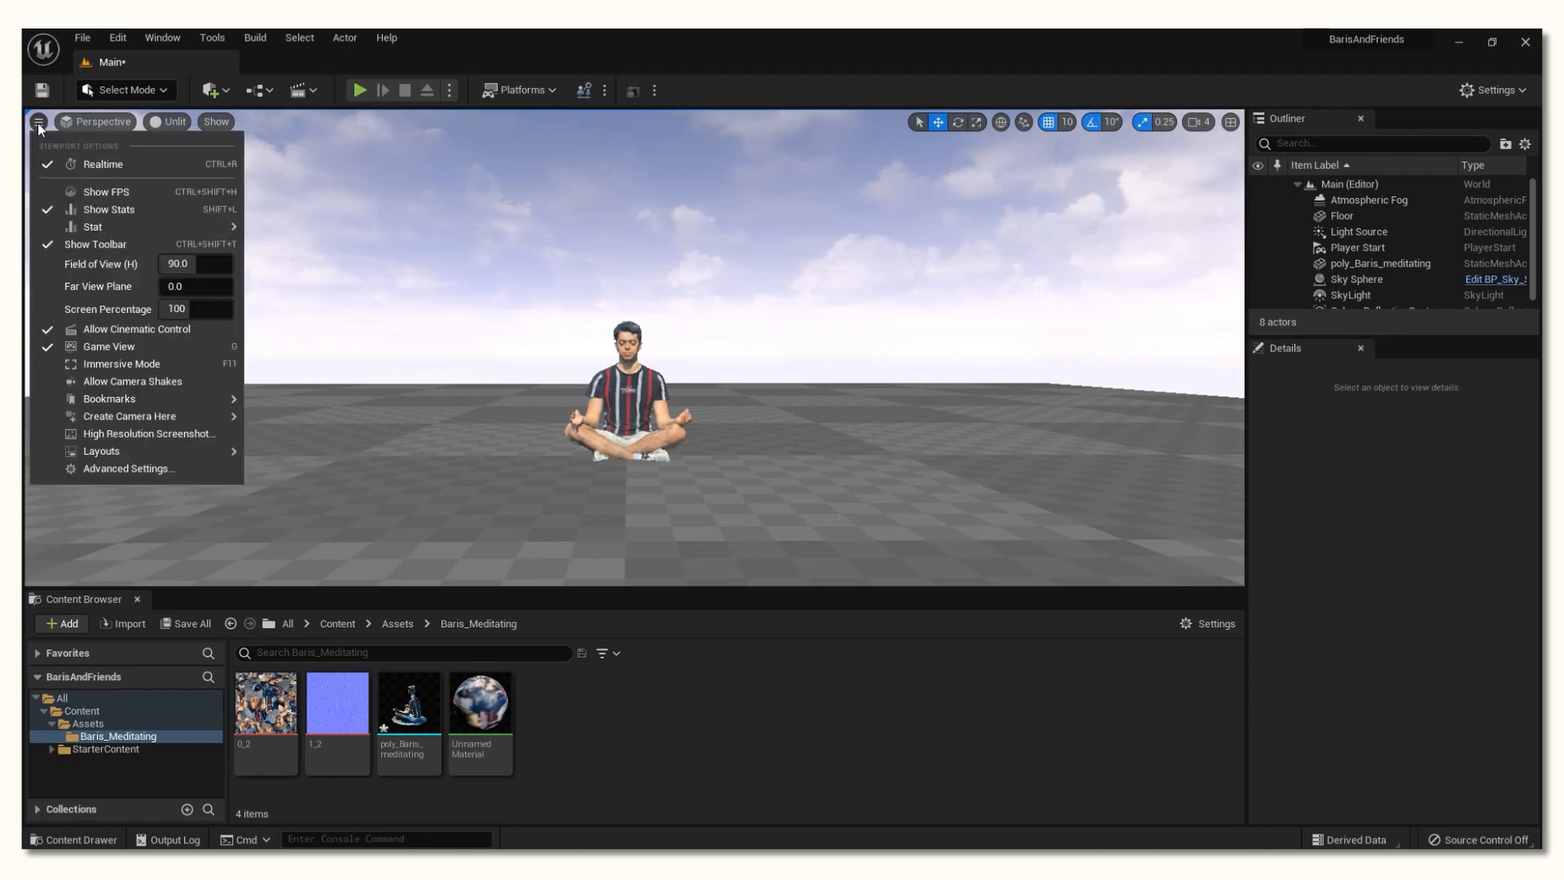
mouse_move(163, 418)
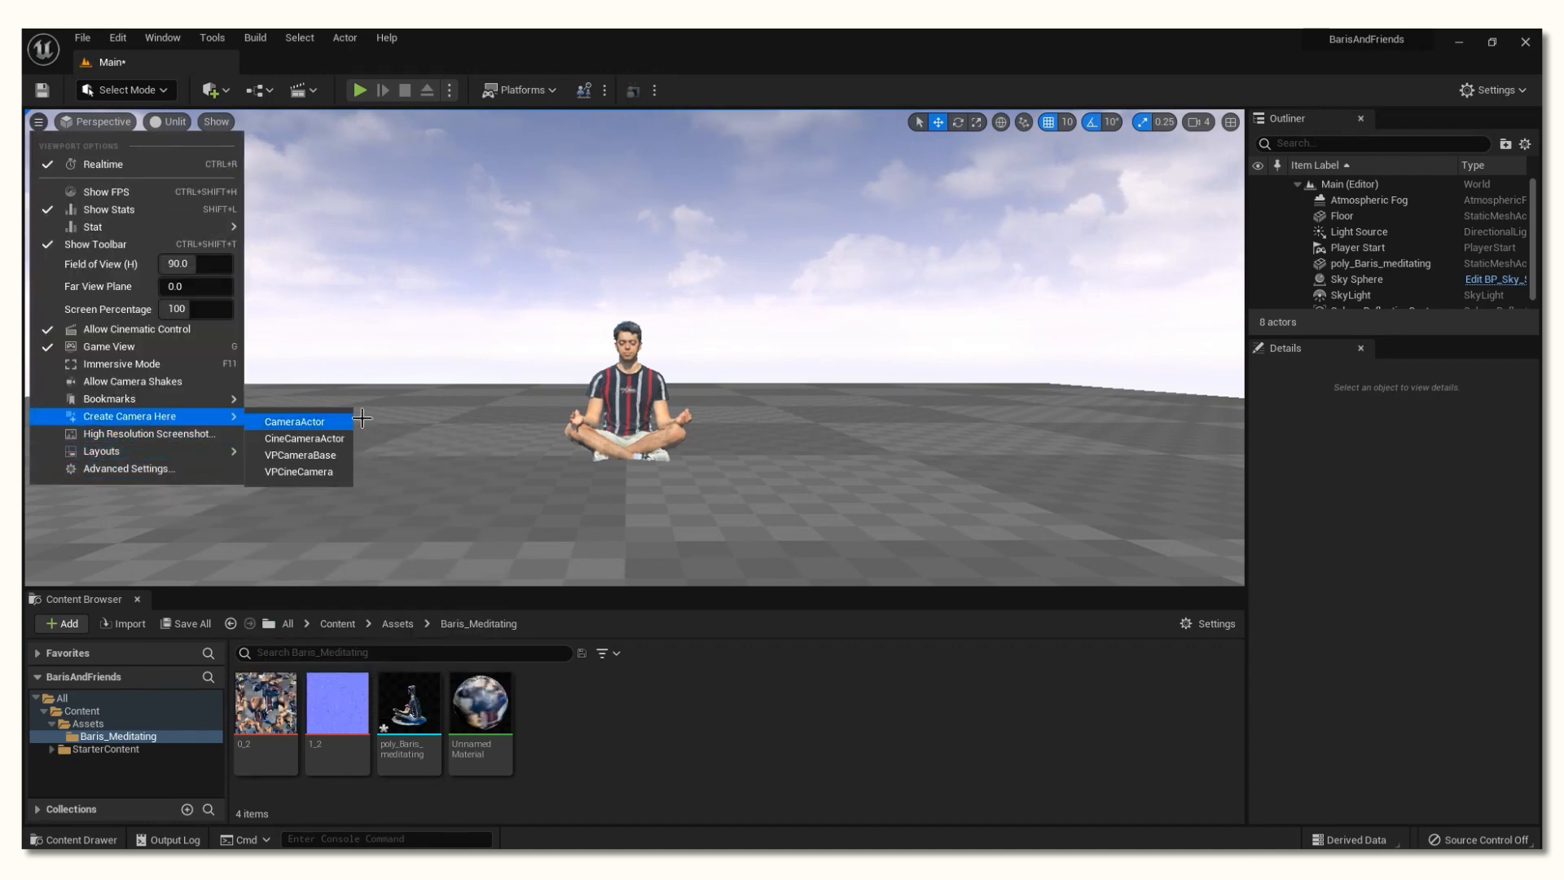
click(335, 444)
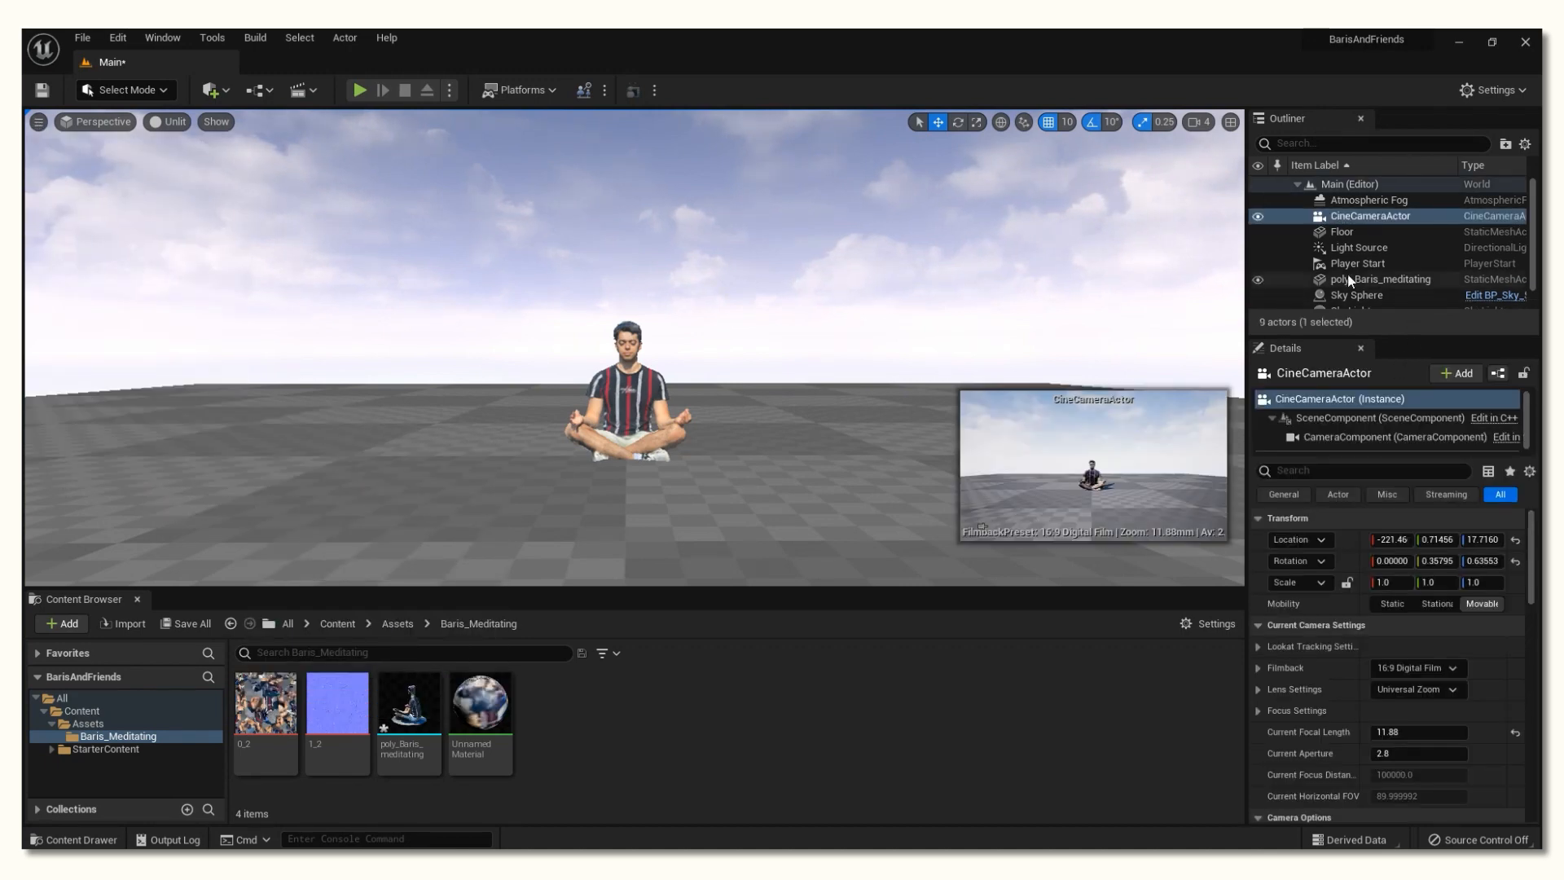
Step: Move the viewport away from the figure and snap it back to the CineCameraActor's framing
scroll(800, 282, down, 5)
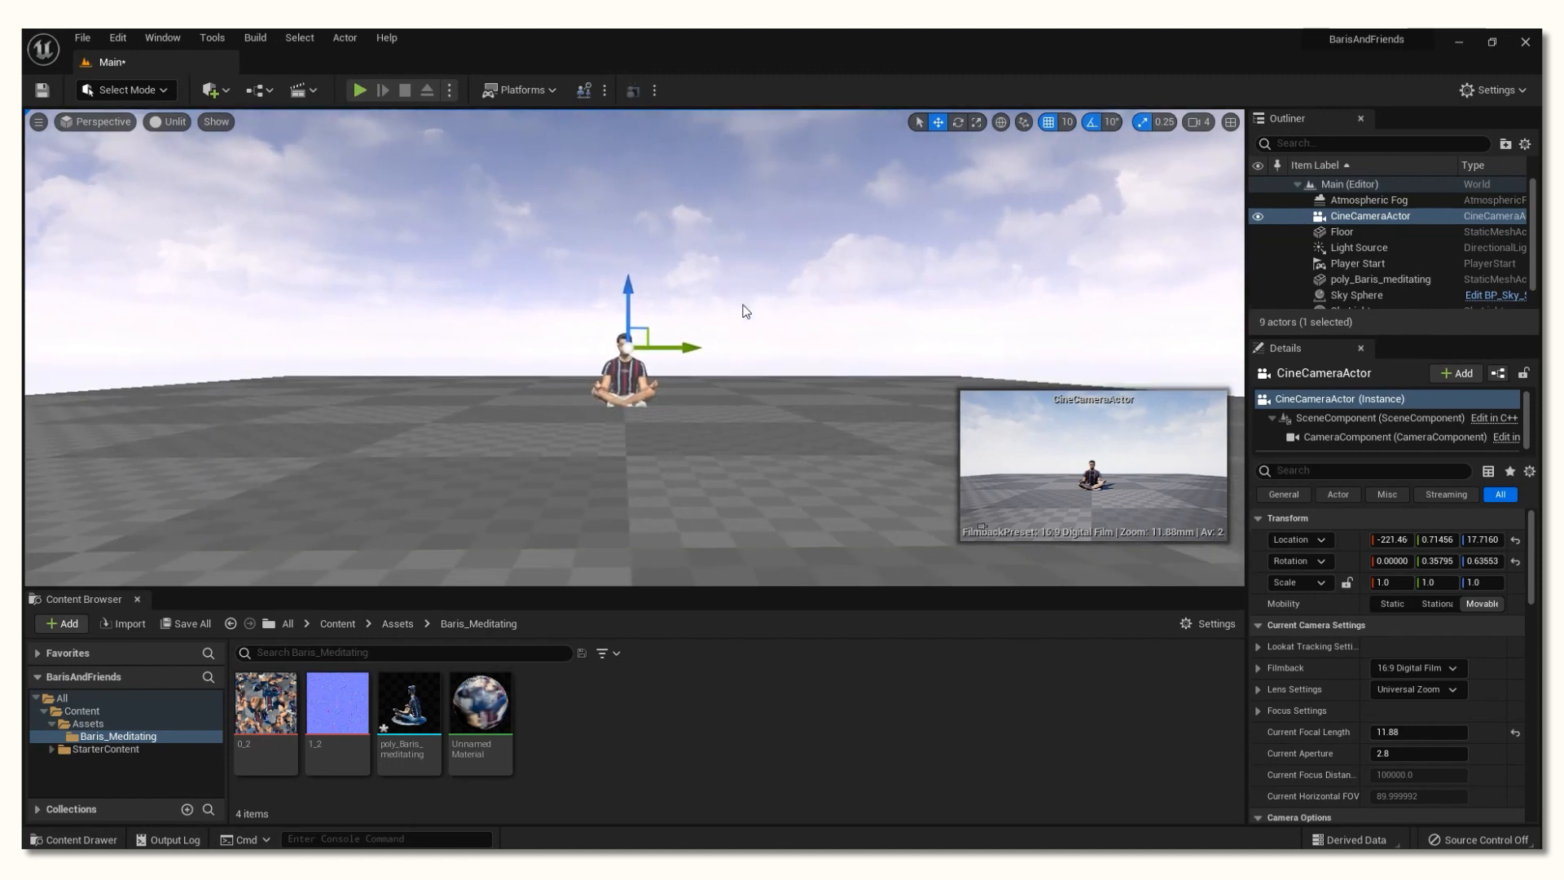
mouse_move(626, 288)
mouse_down()
mouse_move(634, 322)
mouse_move(638, 307)
mouse_up()
scroll(690, 334, up, 2)
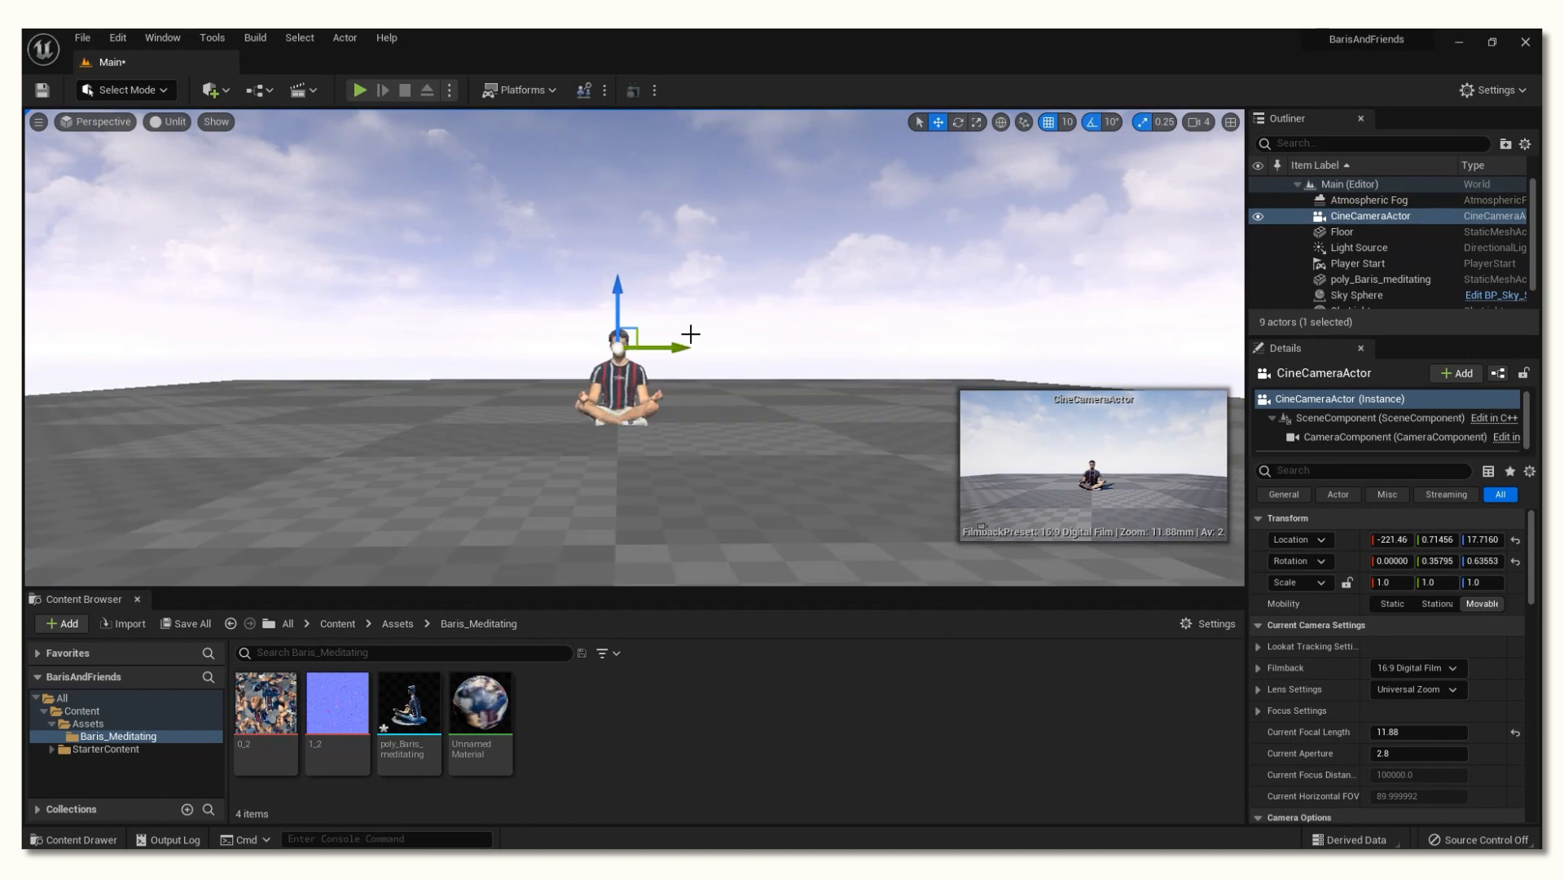
right_drag(760, 334, 848, 293)
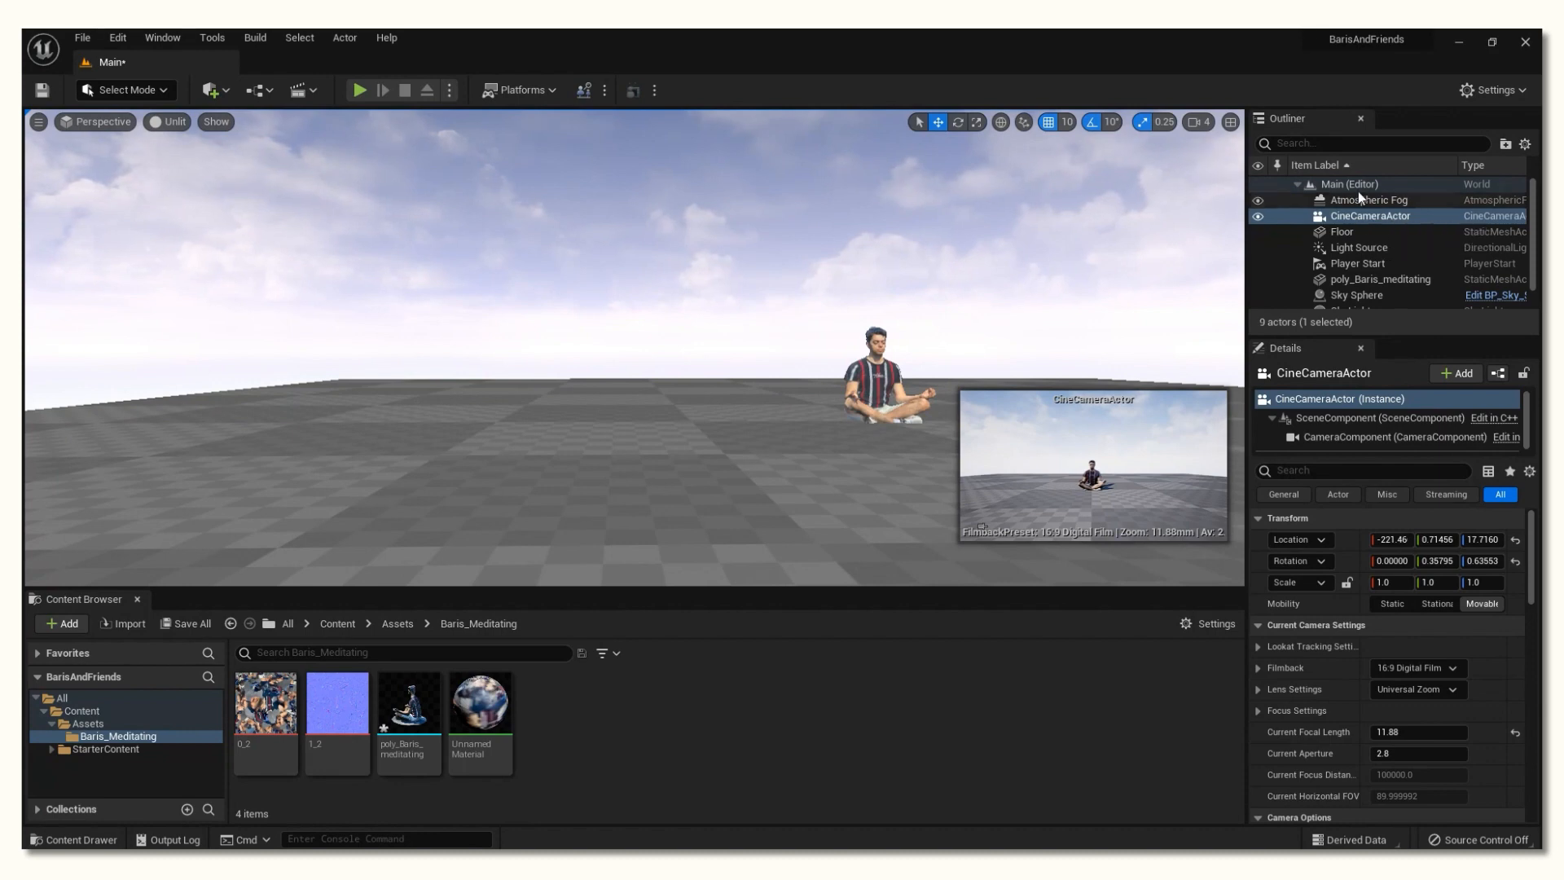
right_click(1389, 218)
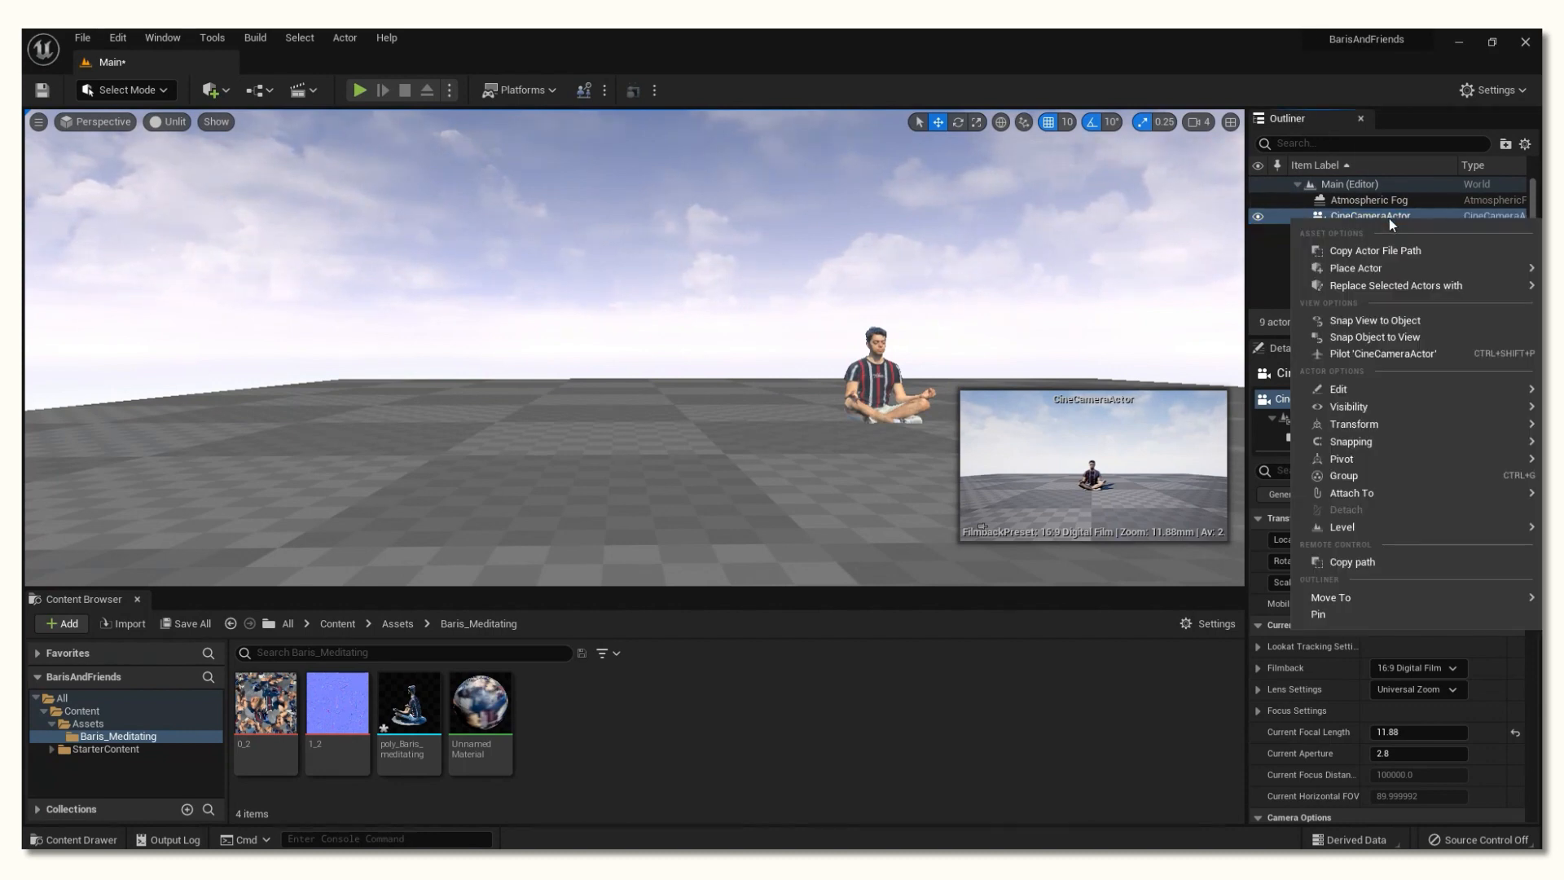
click(1382, 322)
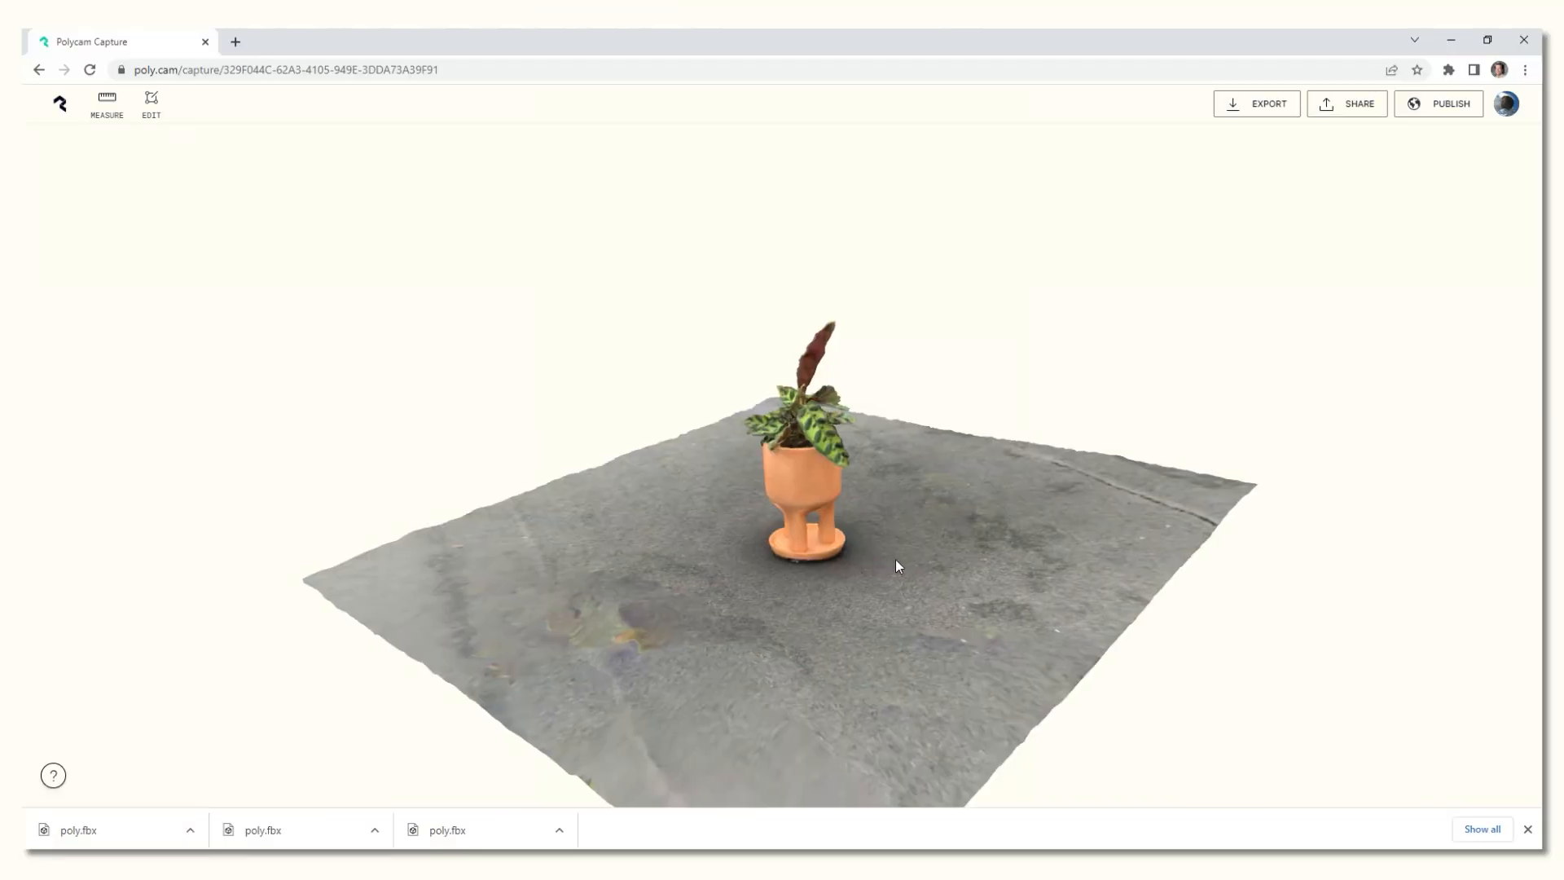
Step: Switch to the potted plant capture in Polycam, inspect it from several sides and start its export
drag(896, 560, 1042, 526)
scroll(879, 414, up, 3)
drag(886, 412, 981, 379)
scroll(918, 351, up, 3)
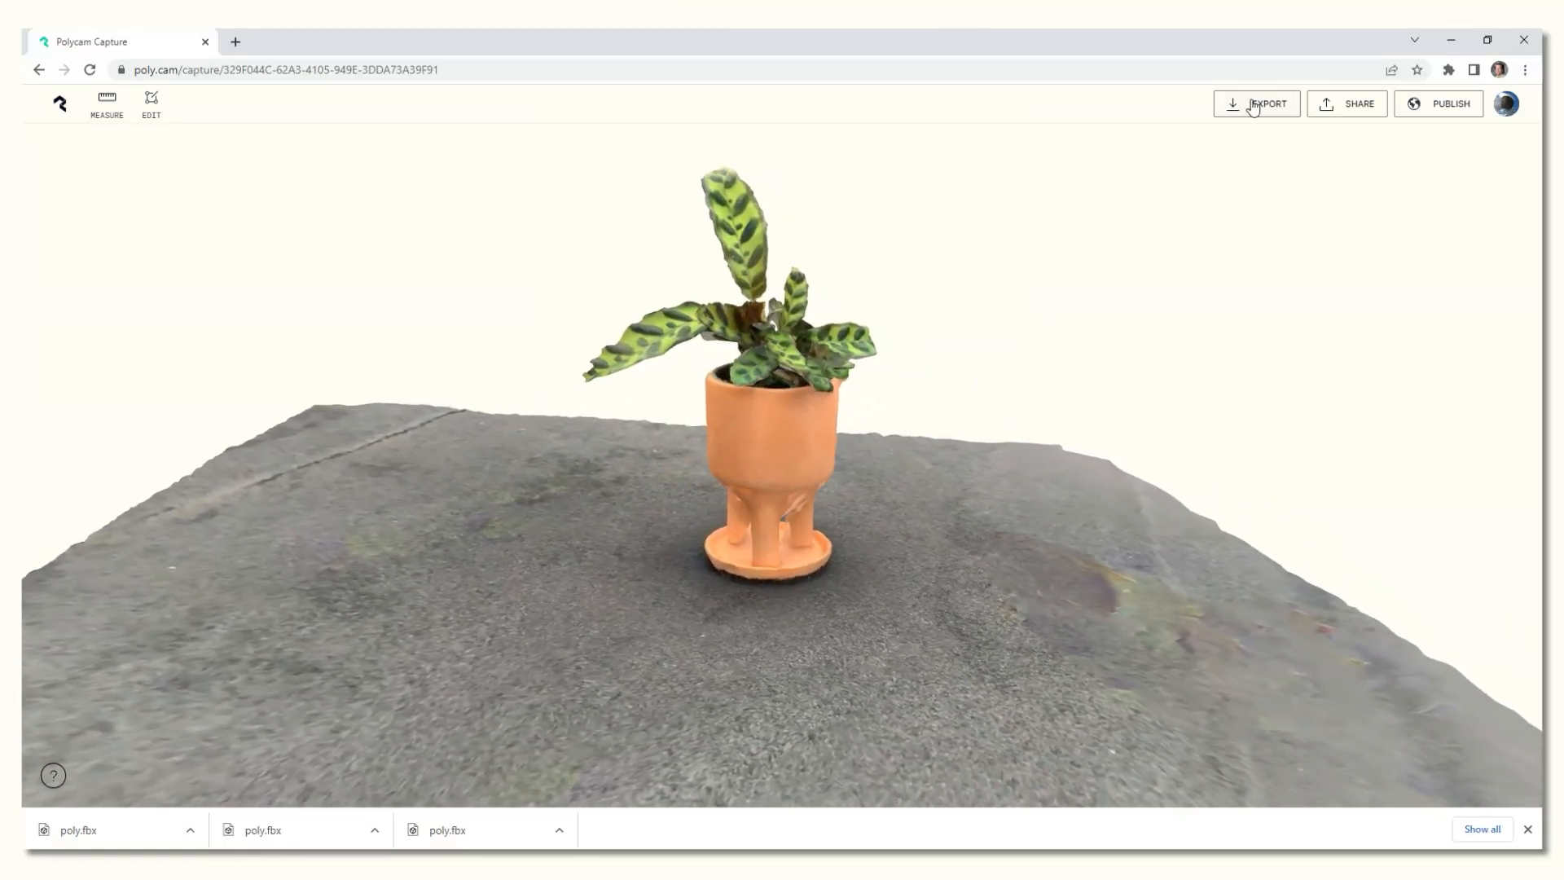
click(1254, 105)
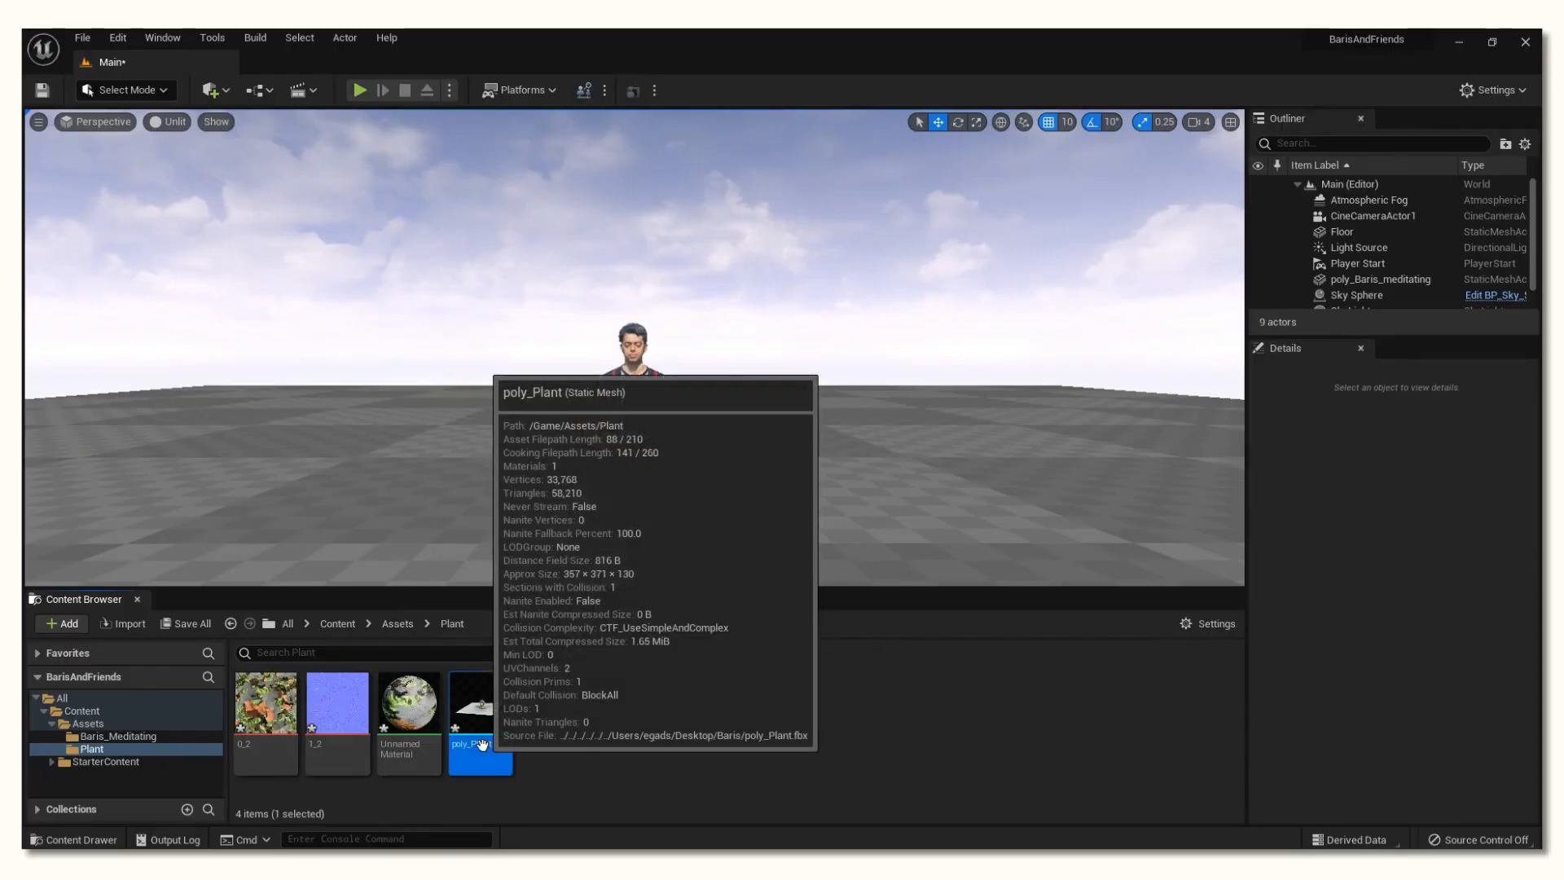
Step: Back in Unreal Engine, place the poly_Plant mesh in the level beside the meditating figure
drag(481, 712, 1072, 252)
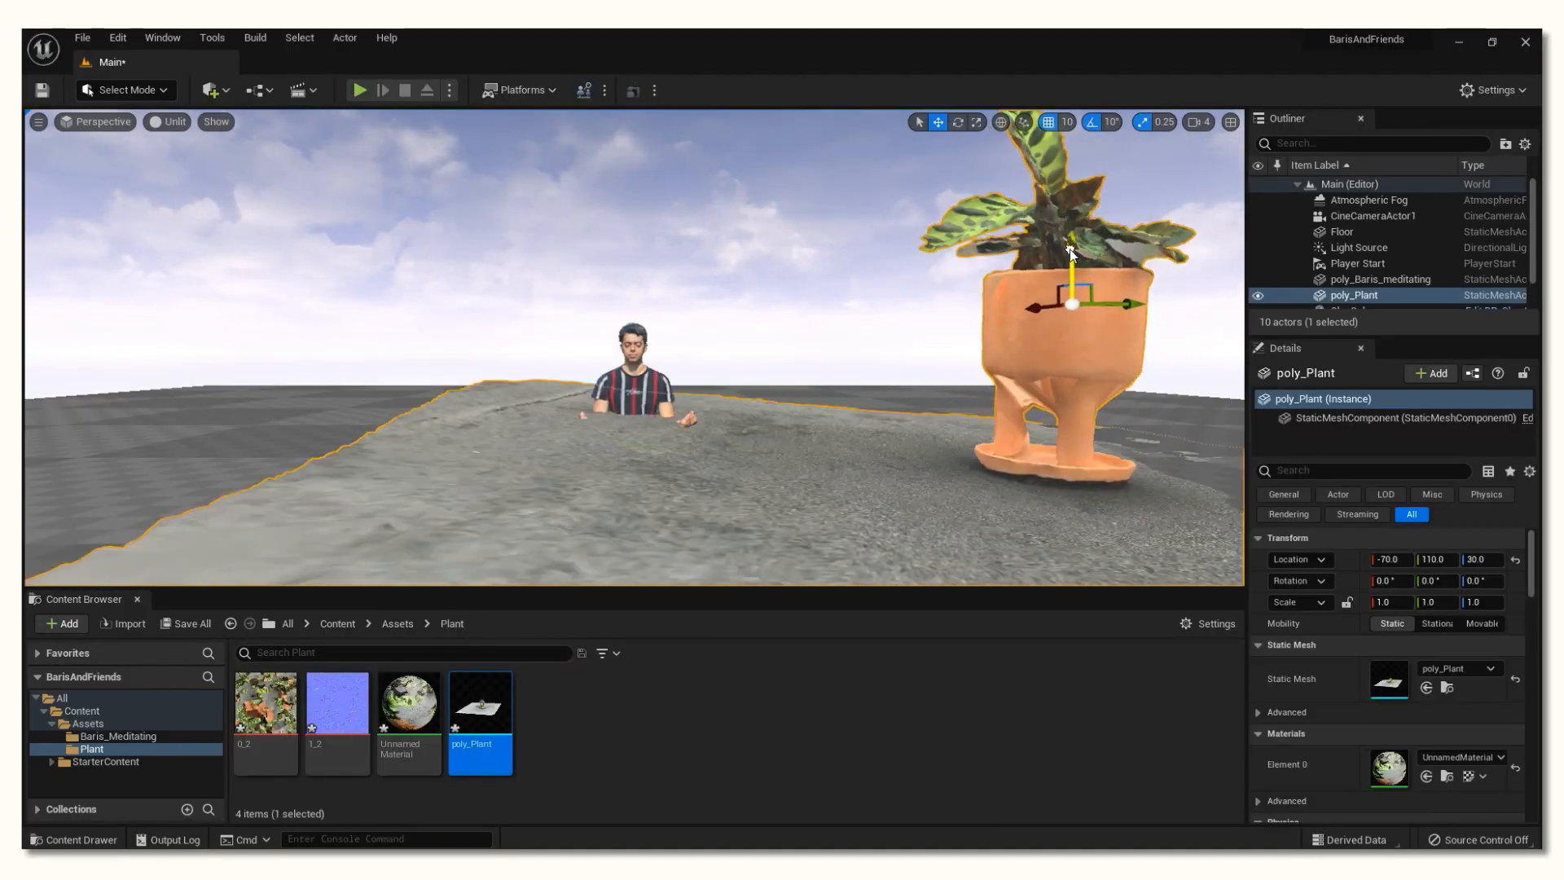
mouse_move(1087, 333)
right_down()
mouse_move(1104, 335)
mouse_move(1100, 307)
right_up()
scroll(1099, 307, up, 1)
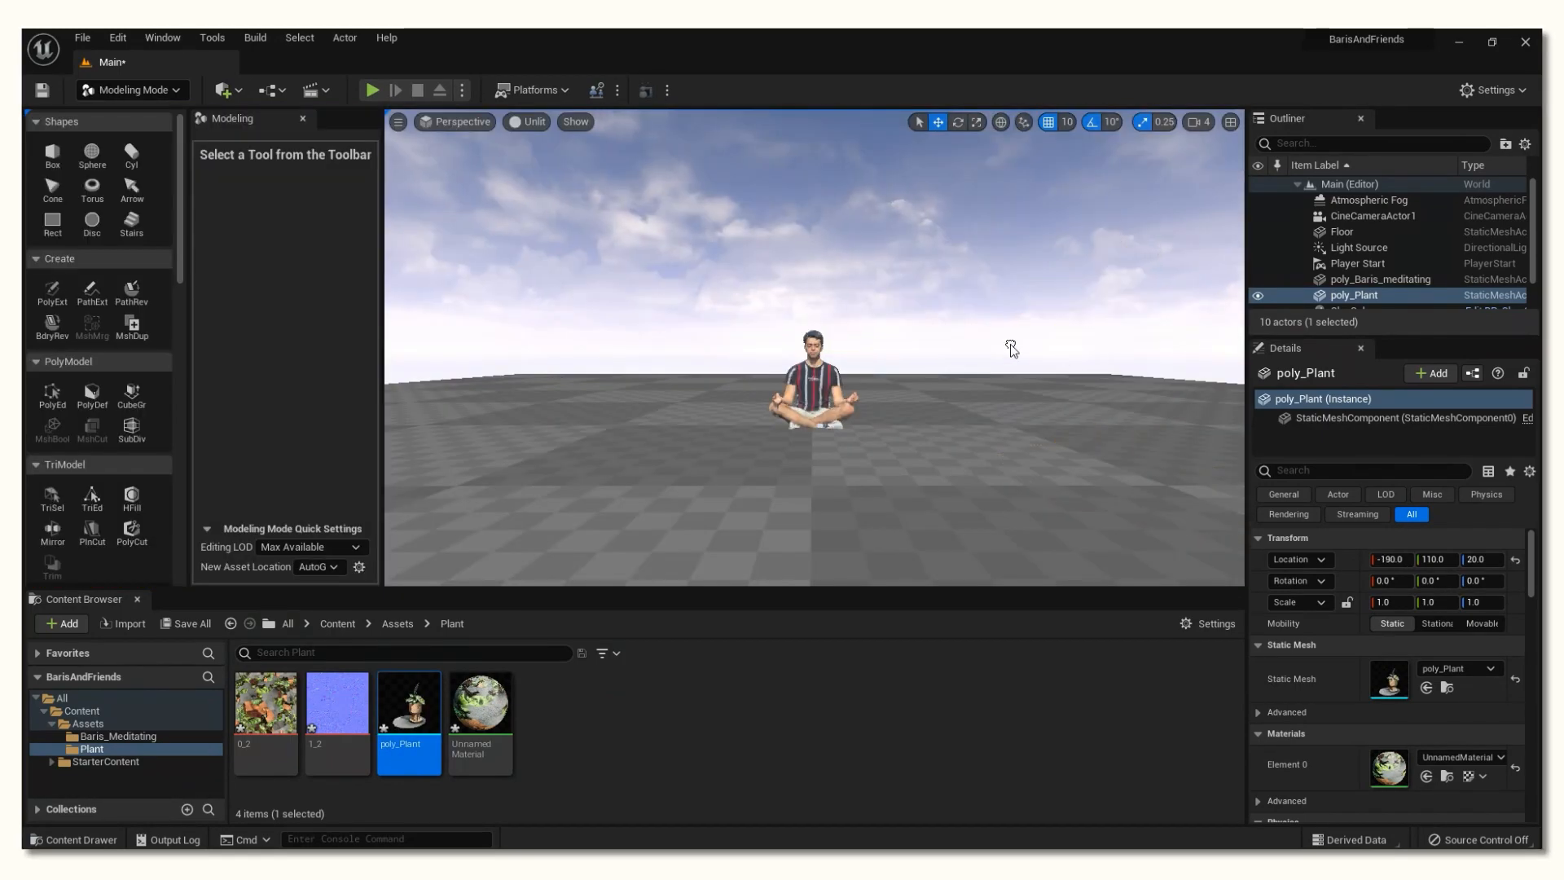
Step: Position the trimmed poly_Plant beside the figure at about X -70, Y 100, Z 20 with a 30° Z rotation, and deselect it
drag(1010, 349, 1075, 158)
drag(1171, 346, 1170, 356)
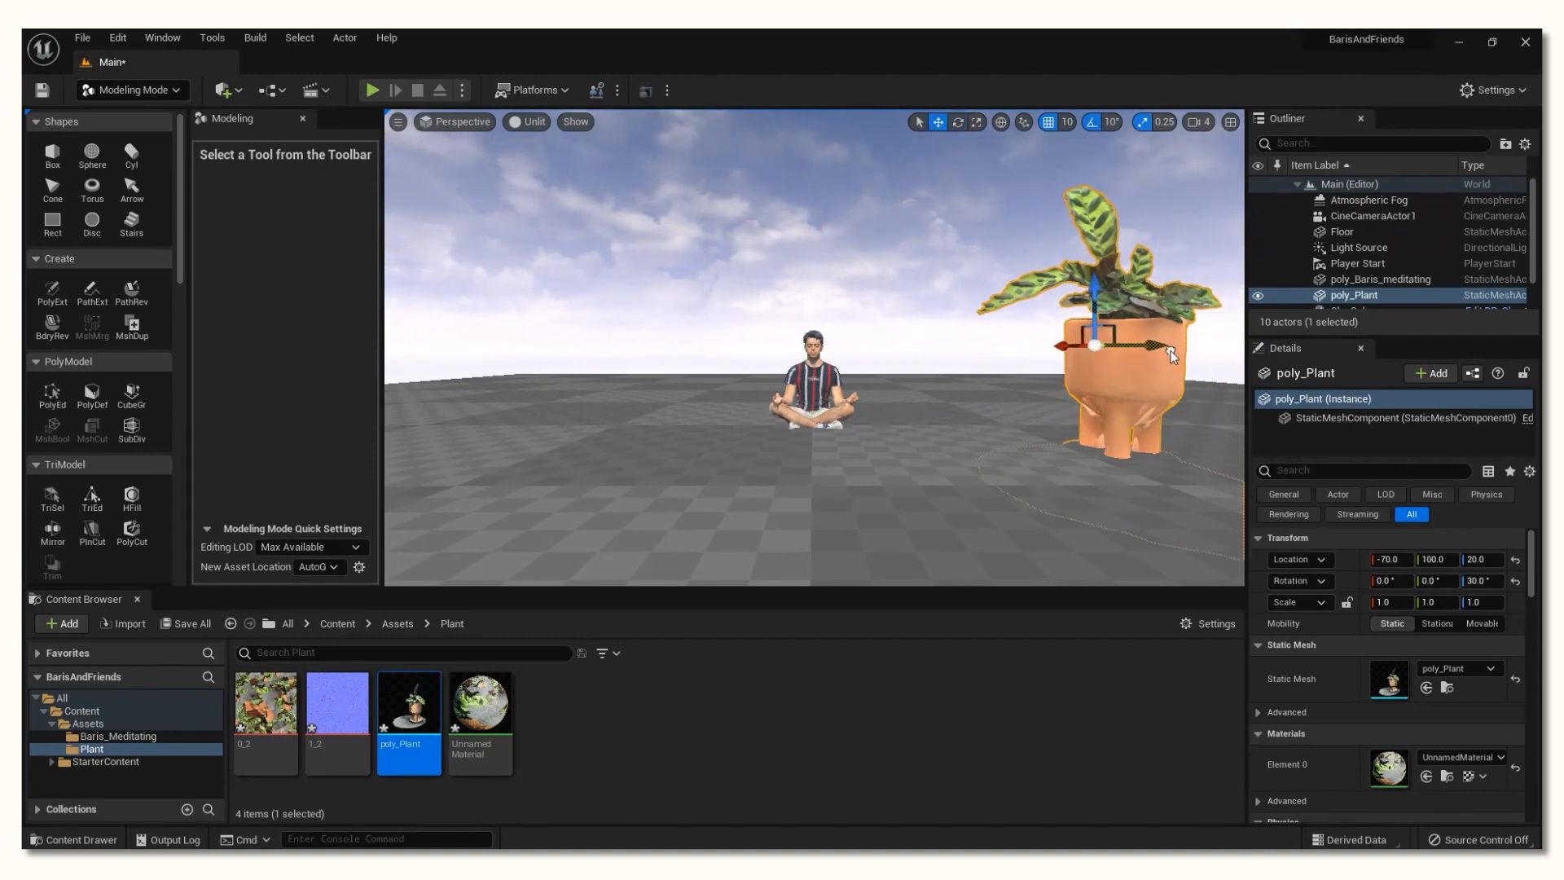
mouse_move(1071, 334)
mouse_down()
mouse_move(1048, 350)
mouse_move(1069, 351)
mouse_up()
click(1239, 357)
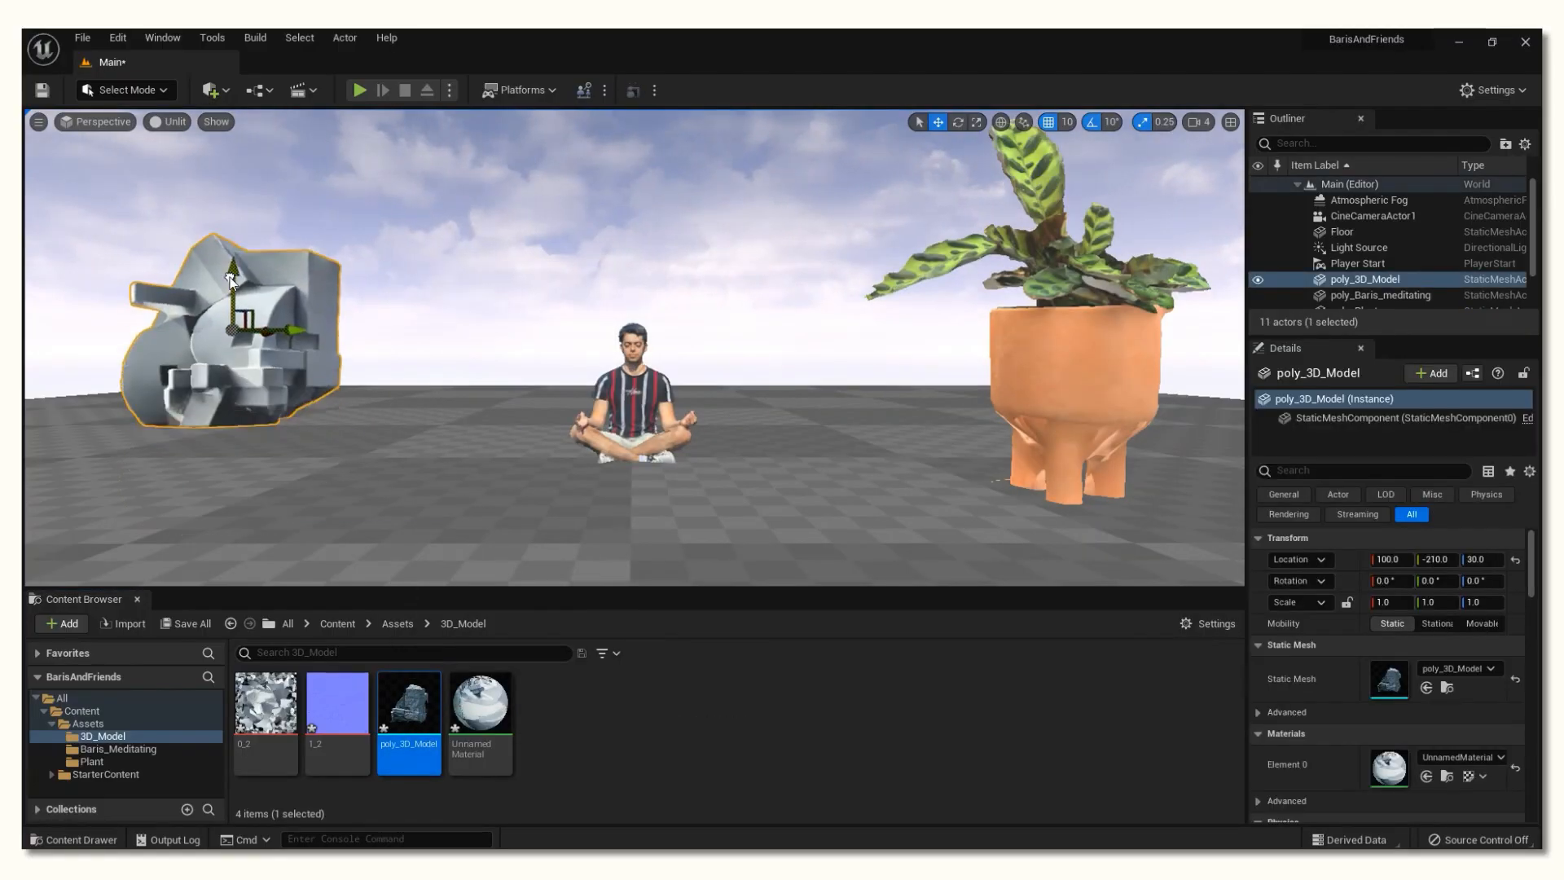
Step: Rotate poly_3D_Model to -50° about Z, adjust its position on the floor and snap the view to CineCameraActor1
drag(241, 330, 538, 262)
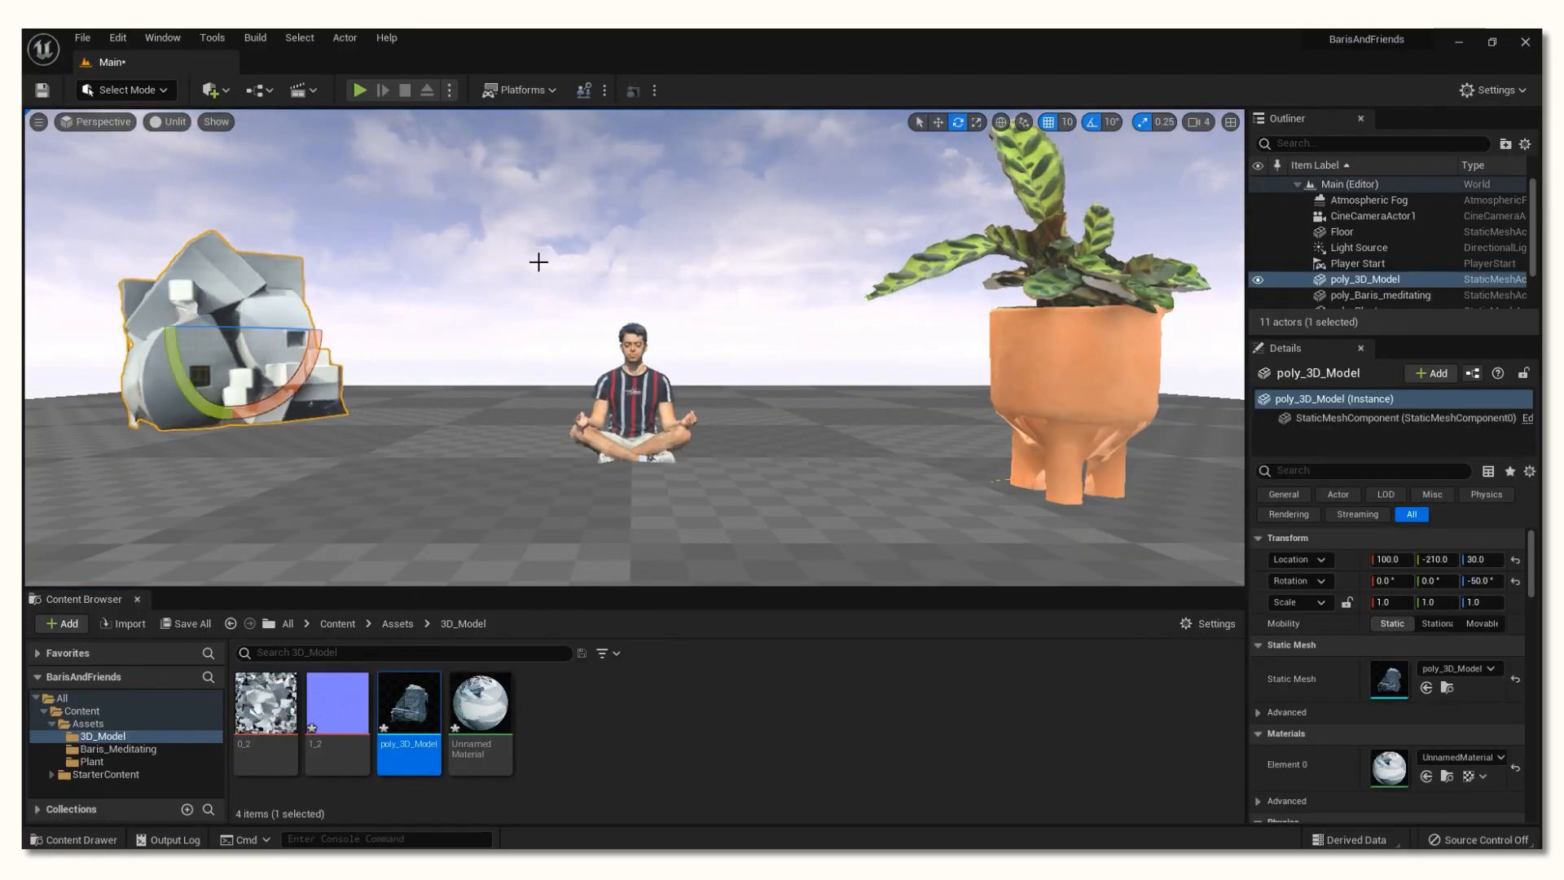
drag(285, 330, 266, 331)
right_drag(279, 332, 283, 345)
drag(206, 504, 187, 517)
right_click(1372, 216)
click(1360, 314)
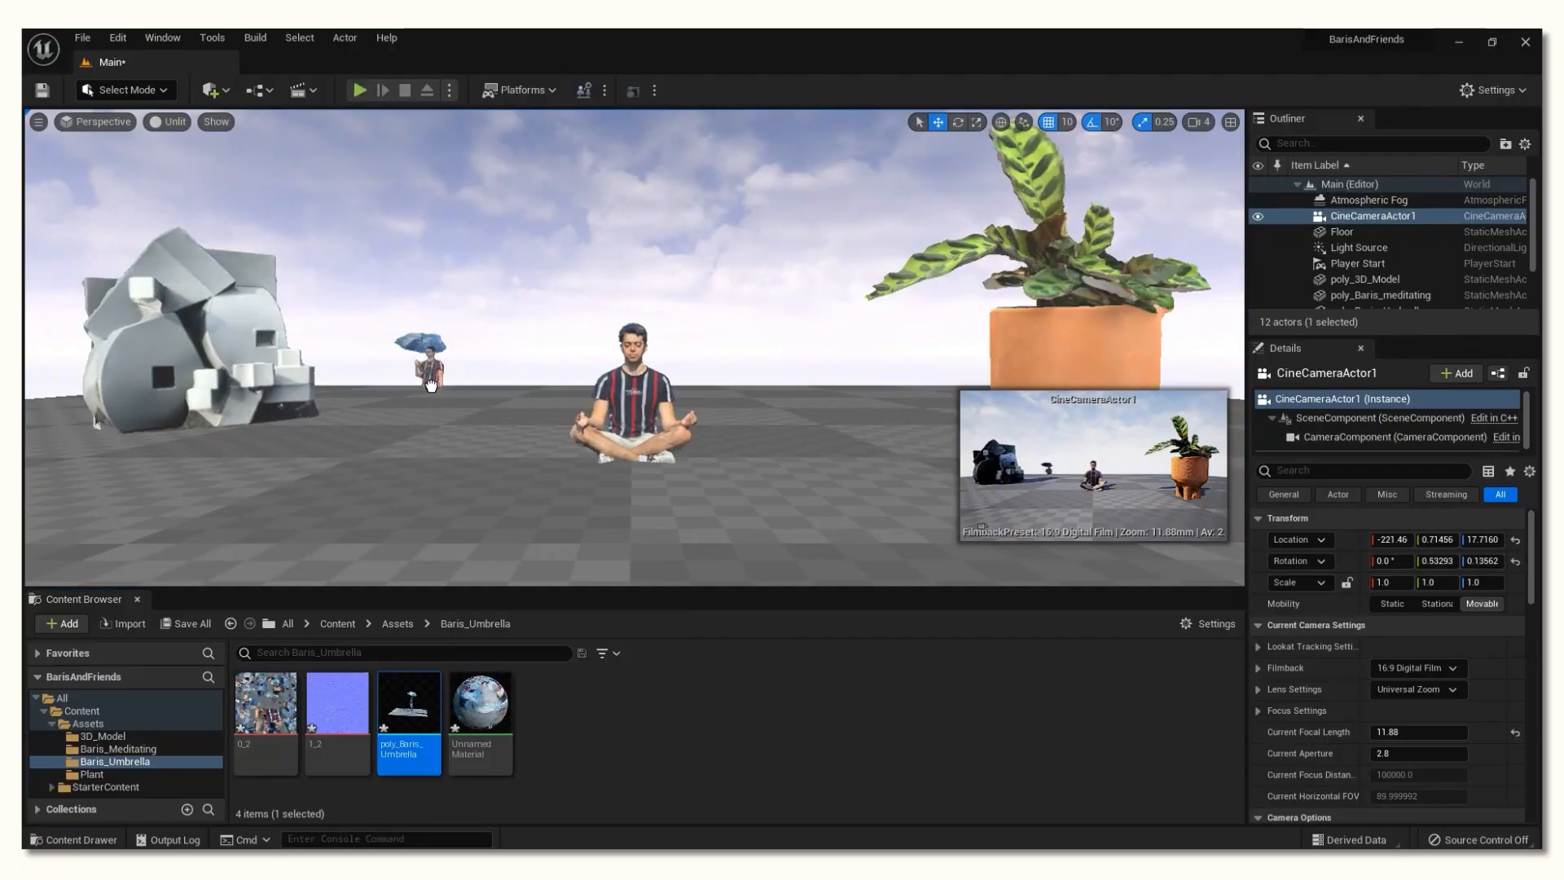
Step: Position poly_Baris_Umbrella near X 80, Y -120, Z 30 between the grey model and the meditating figure, deselect it and return to Select mode
drag(418, 359, 424, 410)
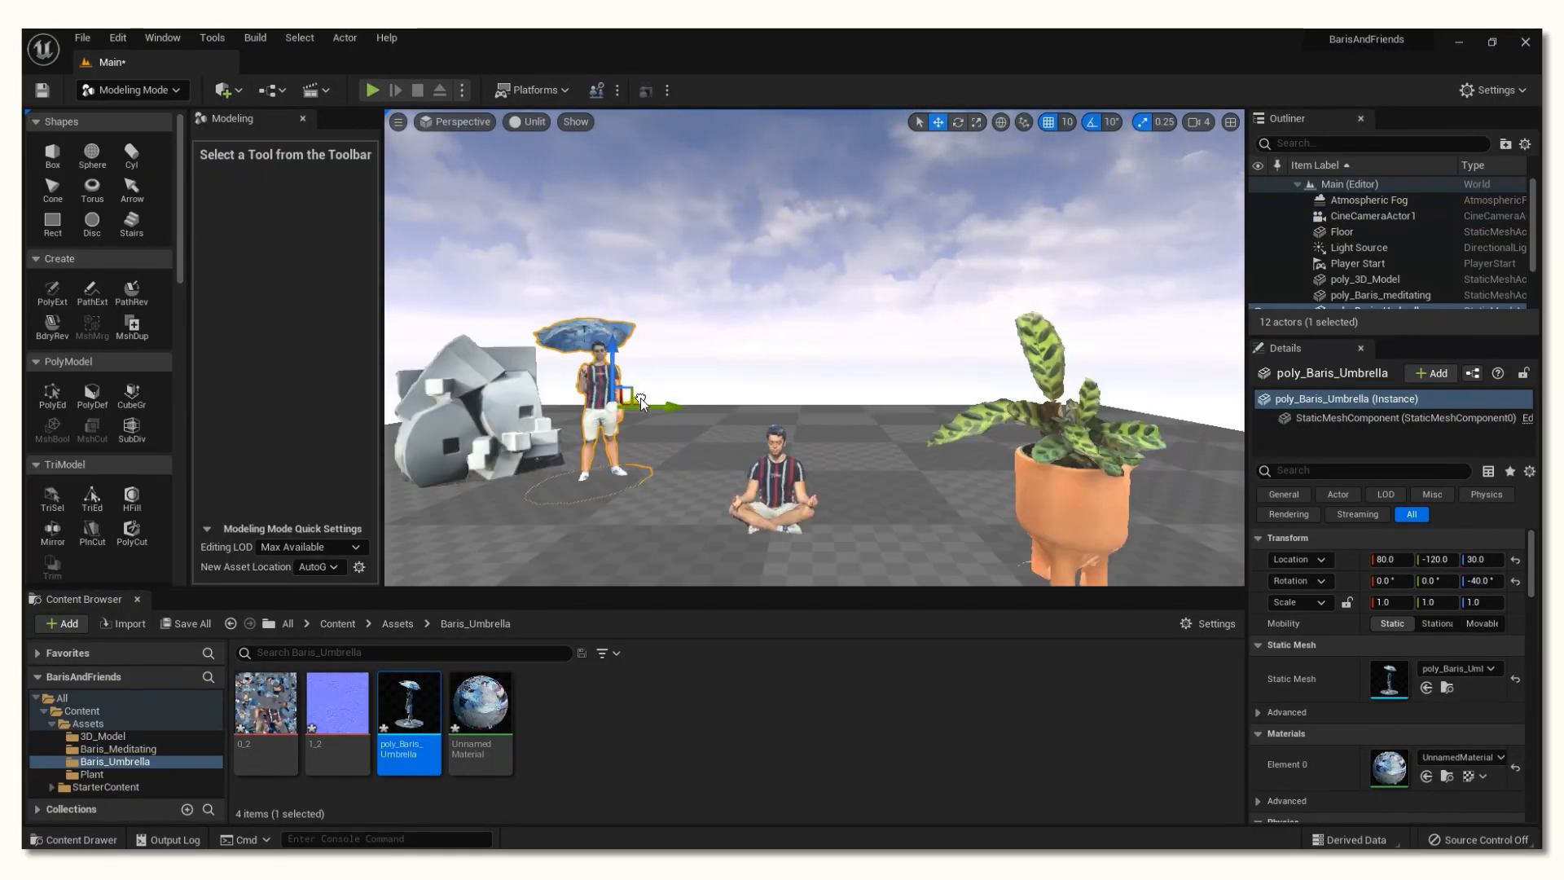
click(1112, 364)
click(643, 358)
click(872, 436)
click(131, 90)
click(126, 112)
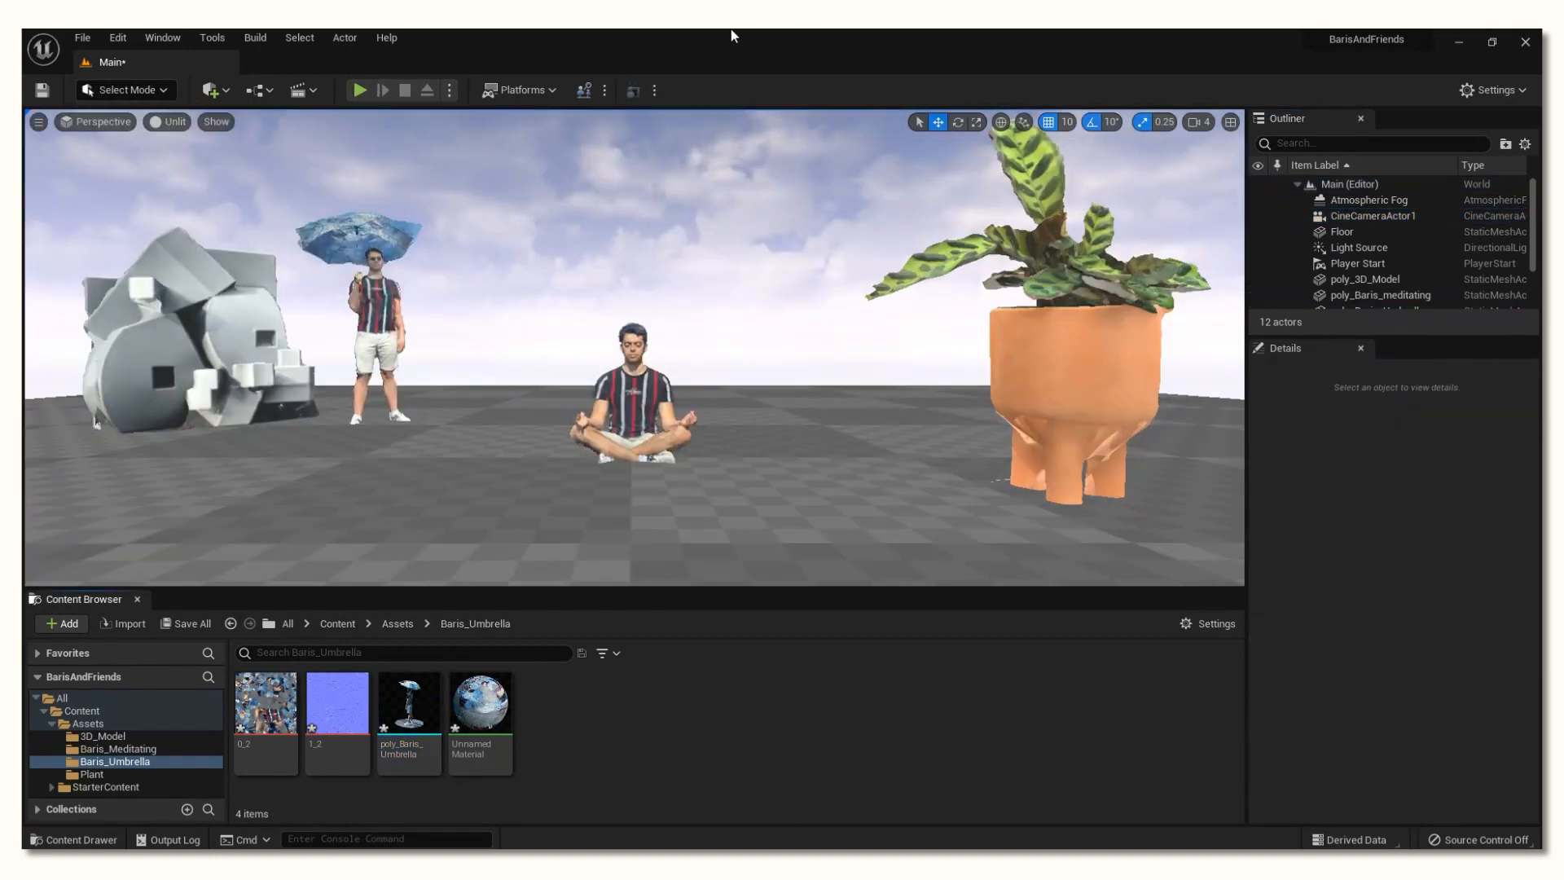
Step: Switch to the Epic Games Launcher and browse its Library vault and Marketplace for scene assets
key(alt+Tab)
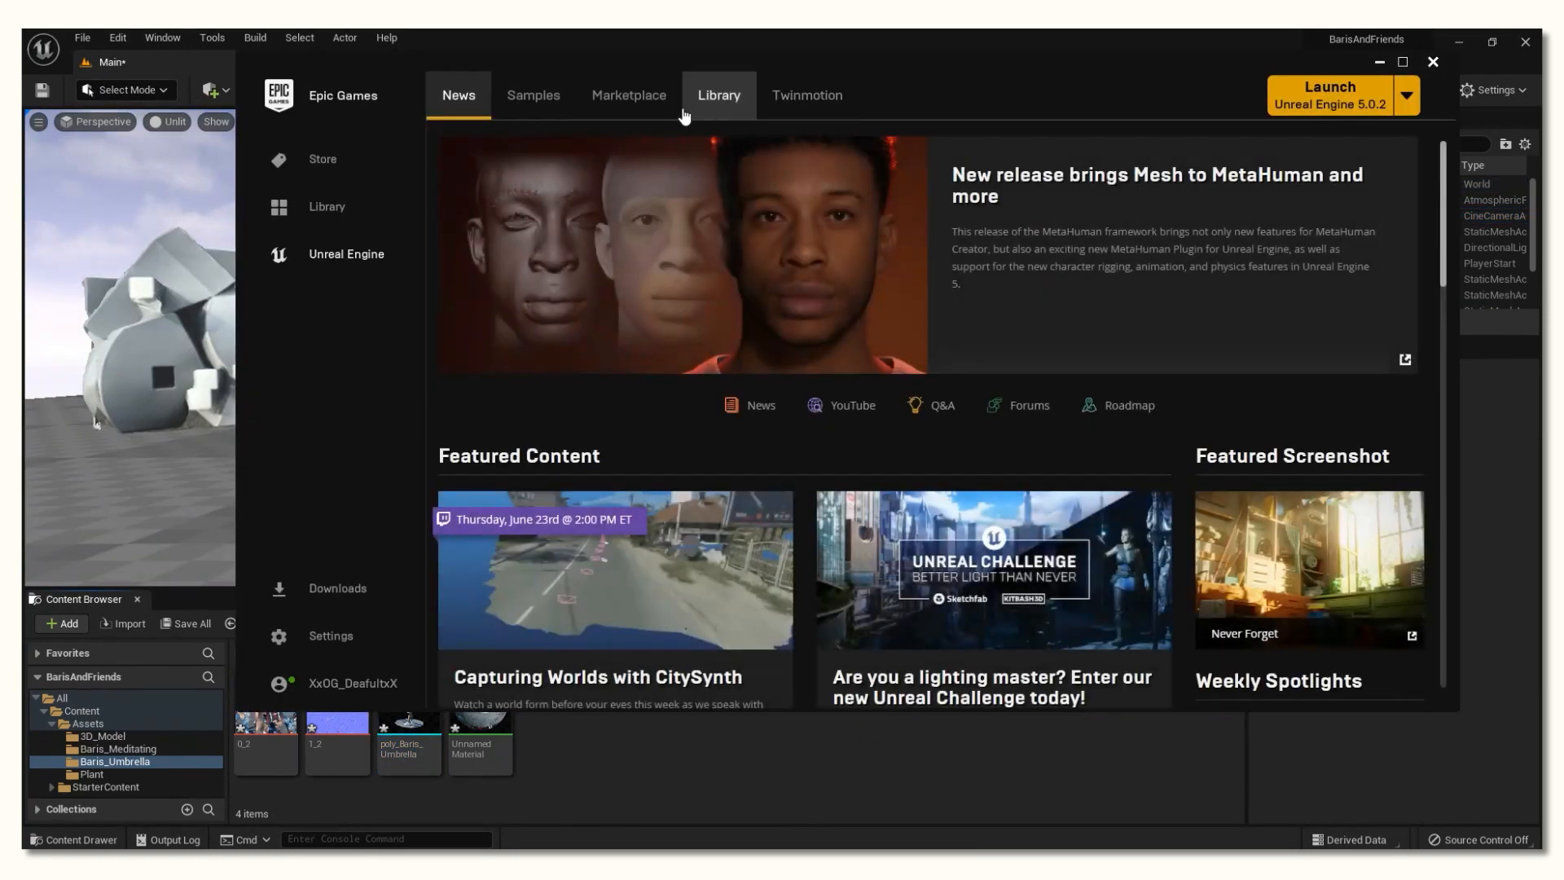
click(739, 105)
scroll(961, 356, down, 5)
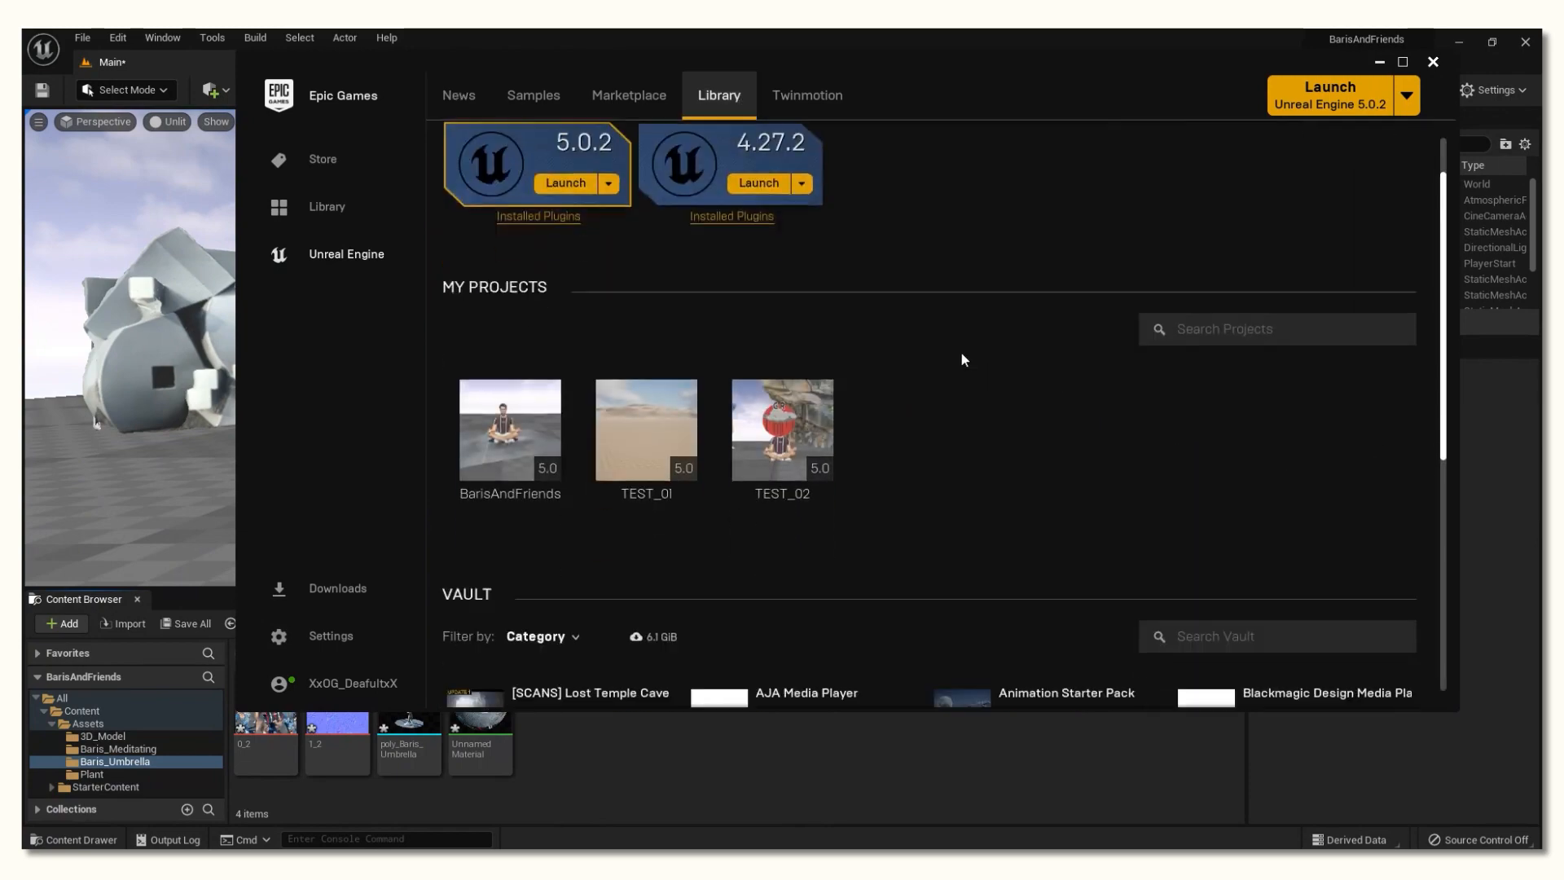
scroll(945, 363, down, 1)
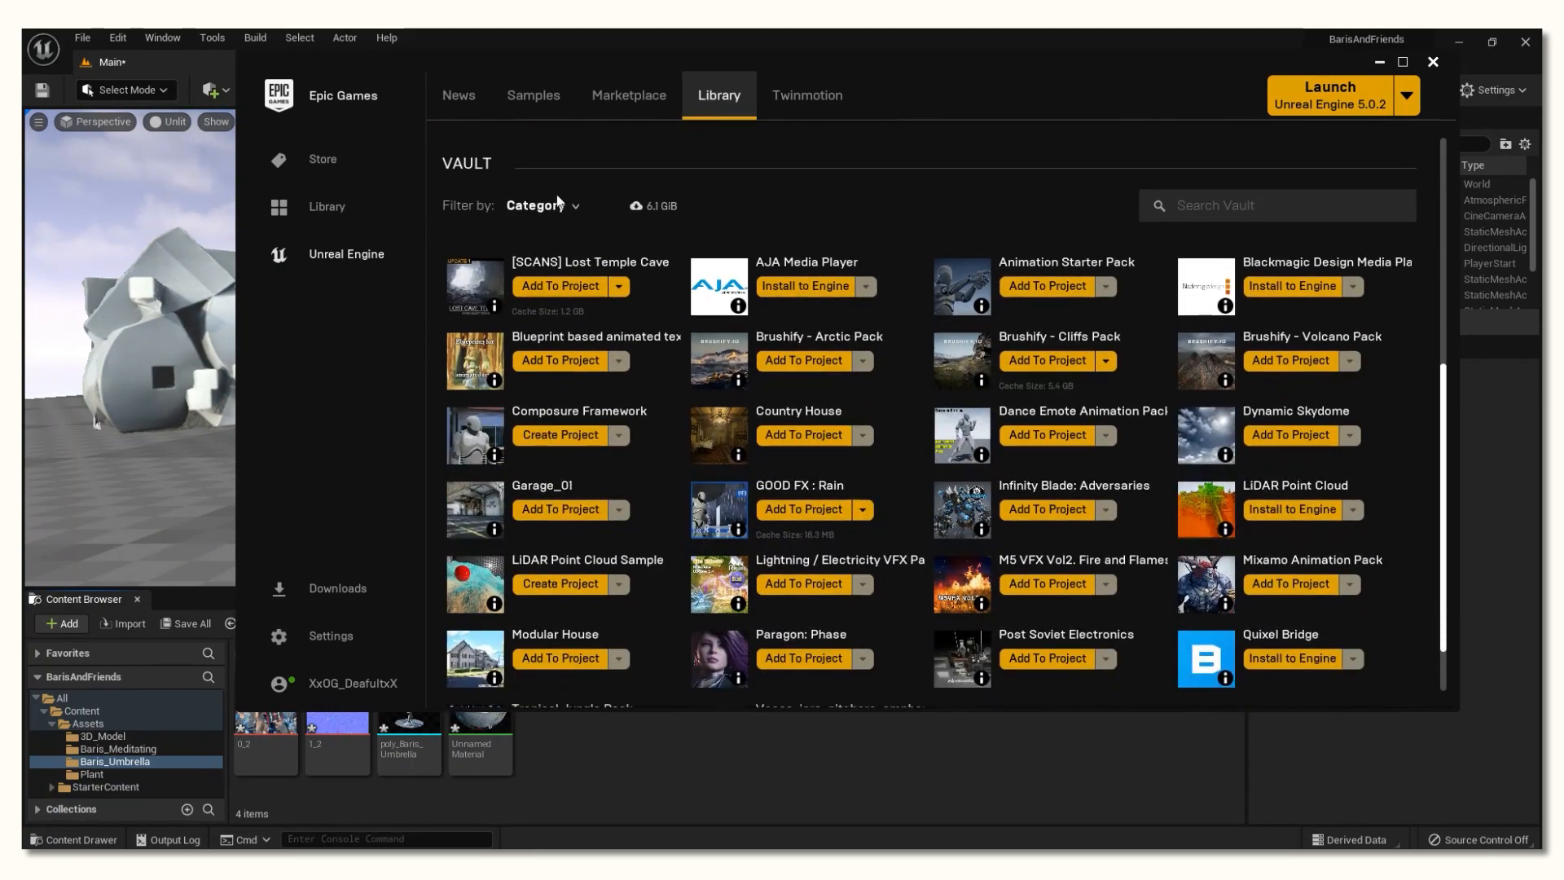
click(629, 97)
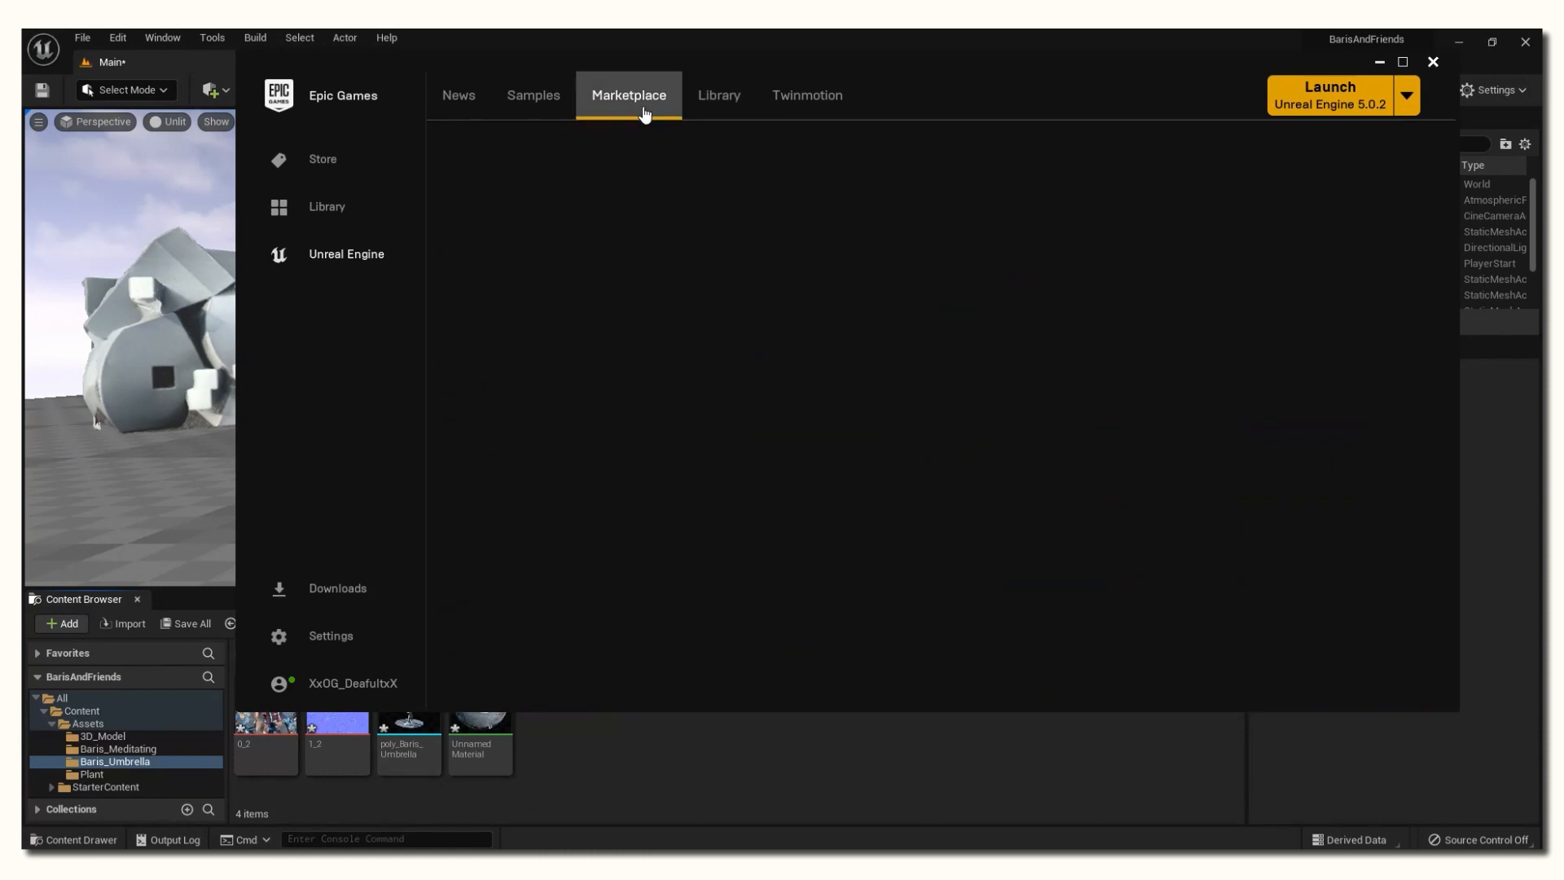
scroll(603, 277, down, 1)
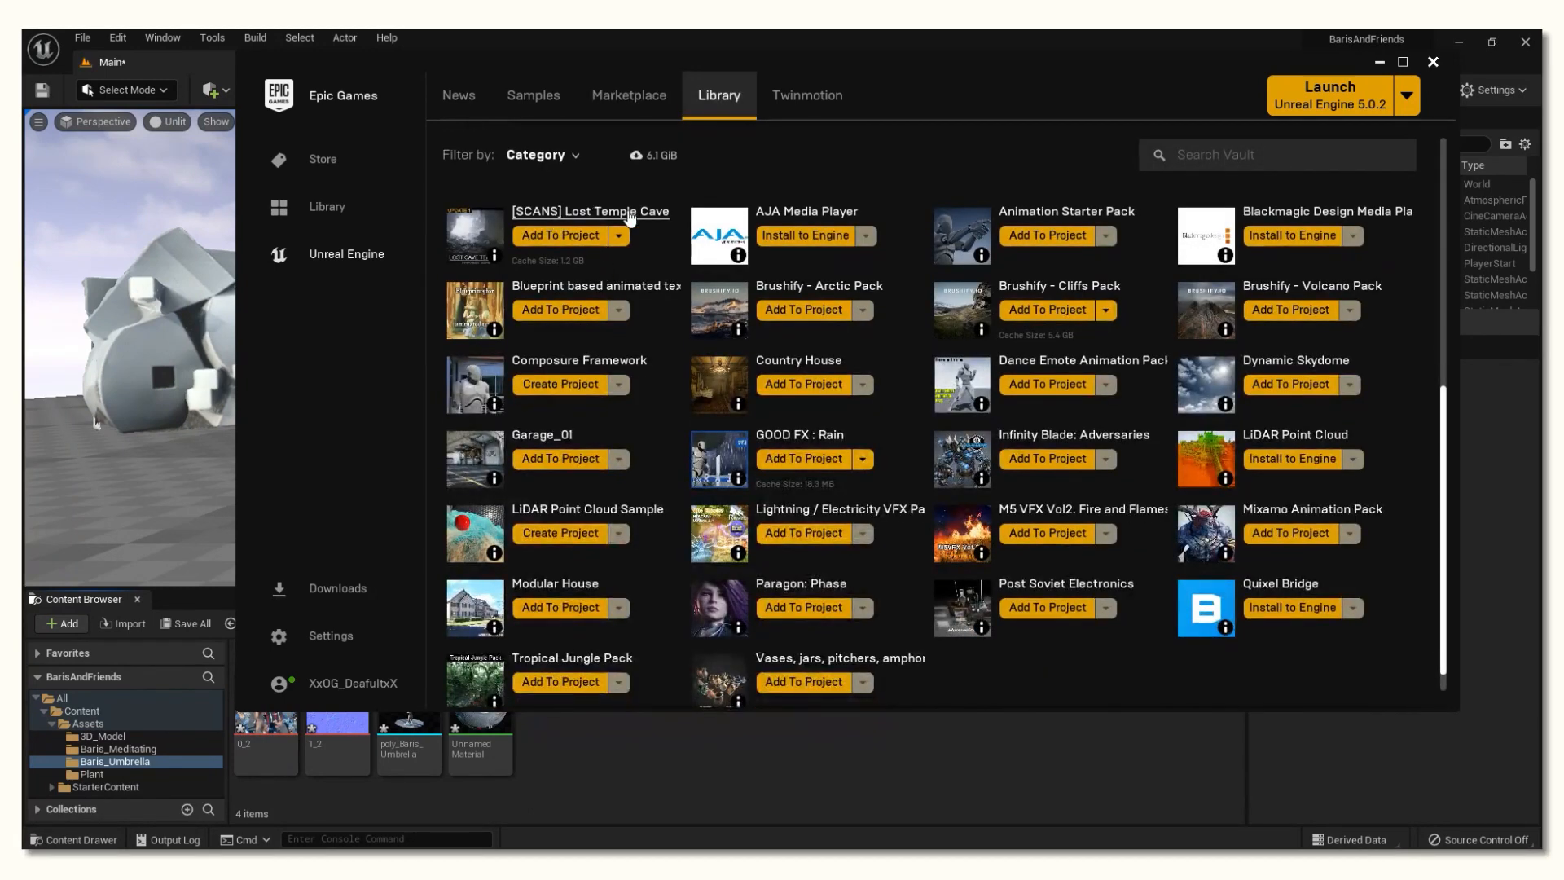
Step: Add the [SCANS] Lost Temple Cave pack from the vault to the BarisAndFriends project
click(561, 235)
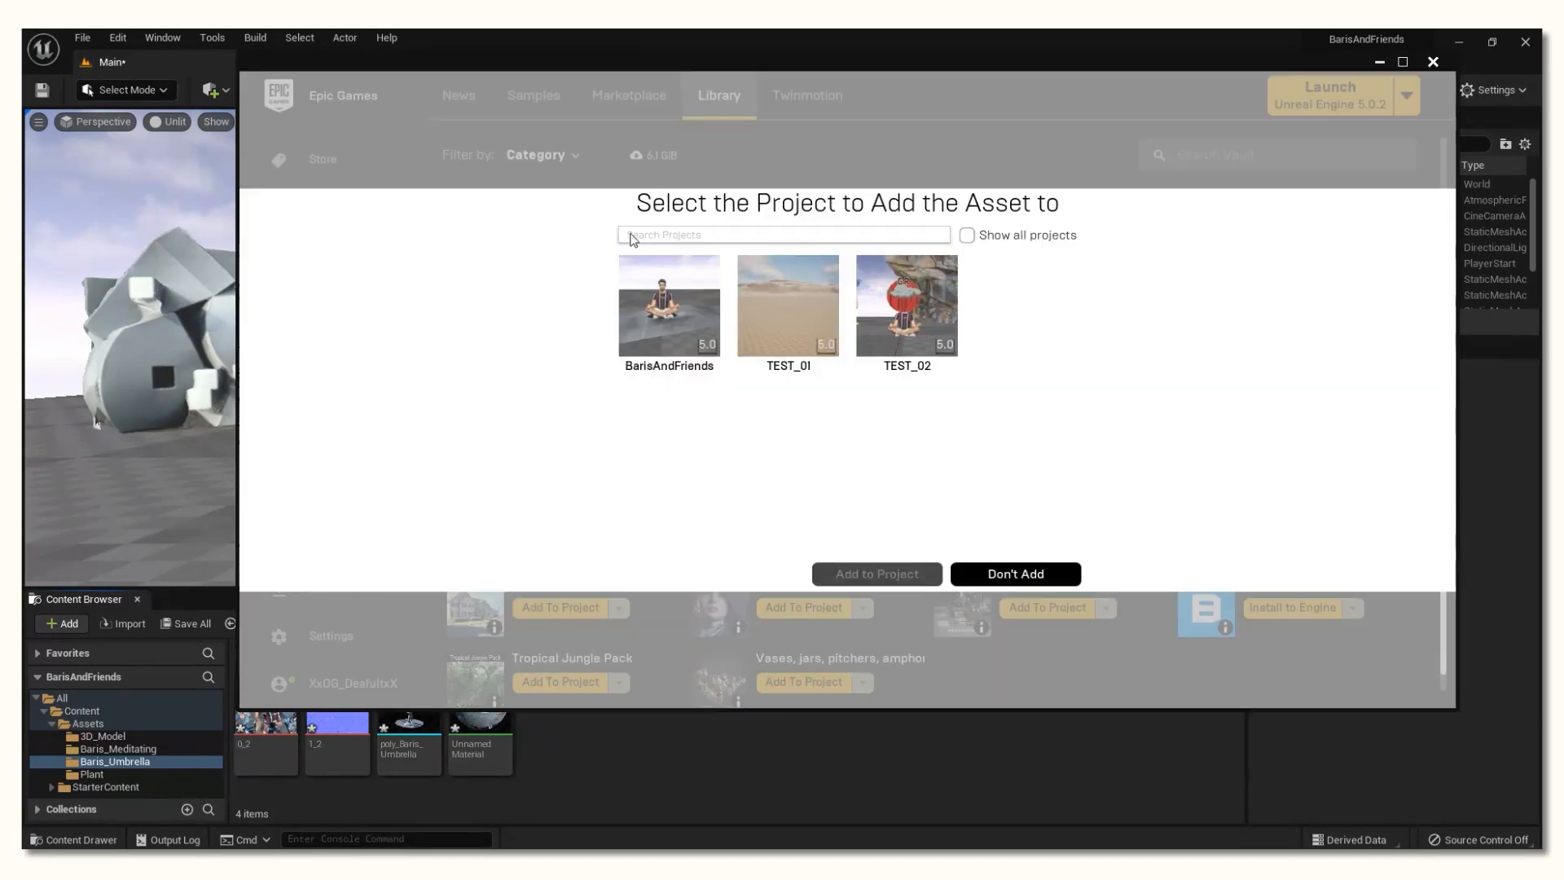
click(669, 310)
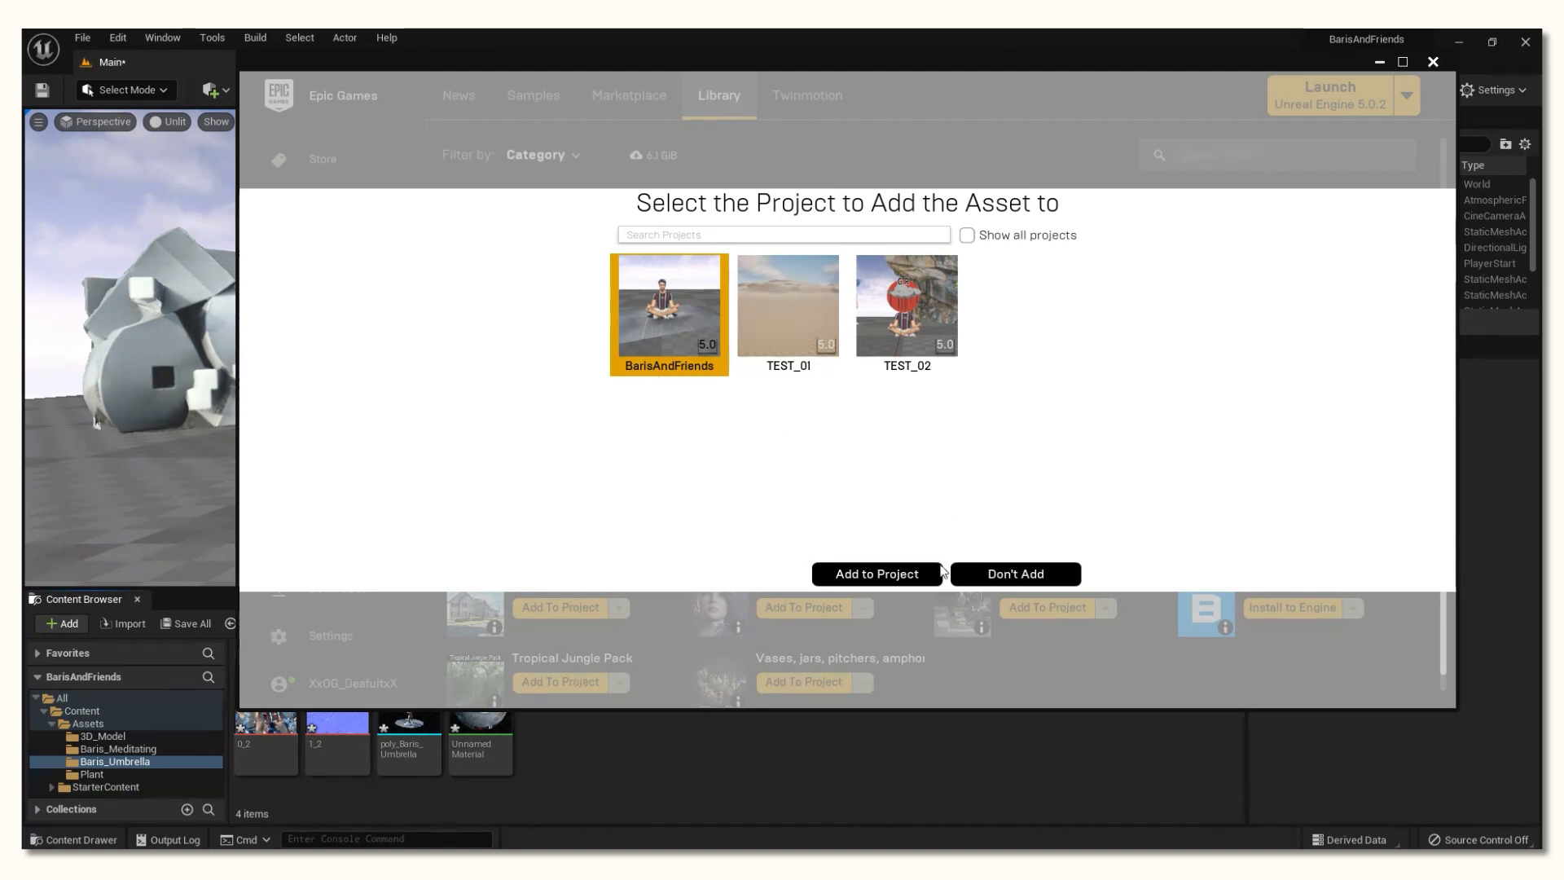
click(936, 572)
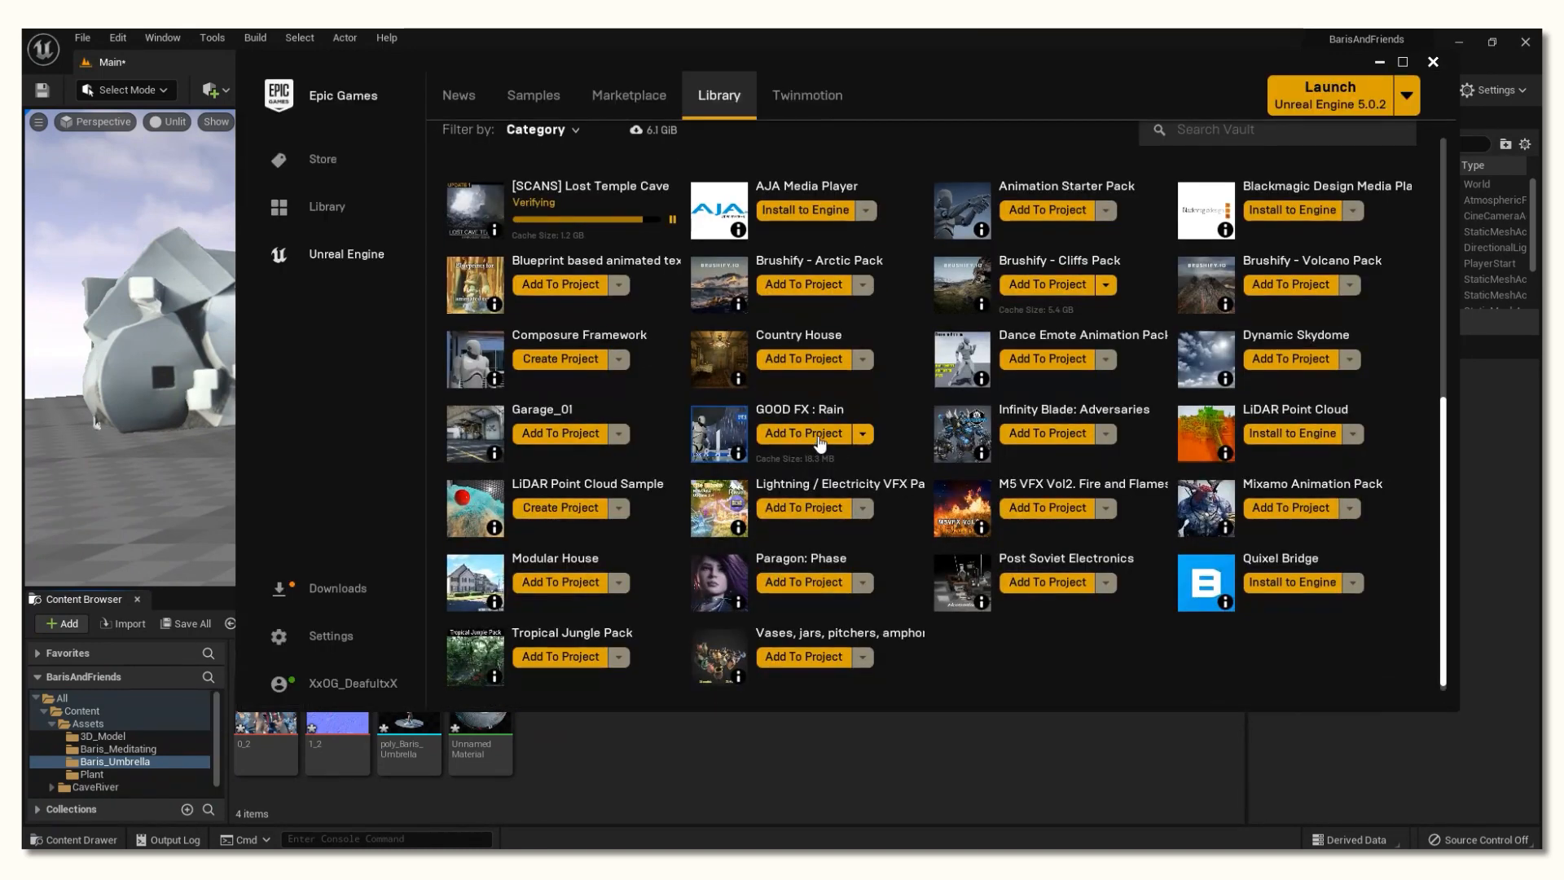
Step: Add the GOOD FX : Rain pack to the BarisAndFriends project and minimize the launcher
click(820, 440)
click(664, 314)
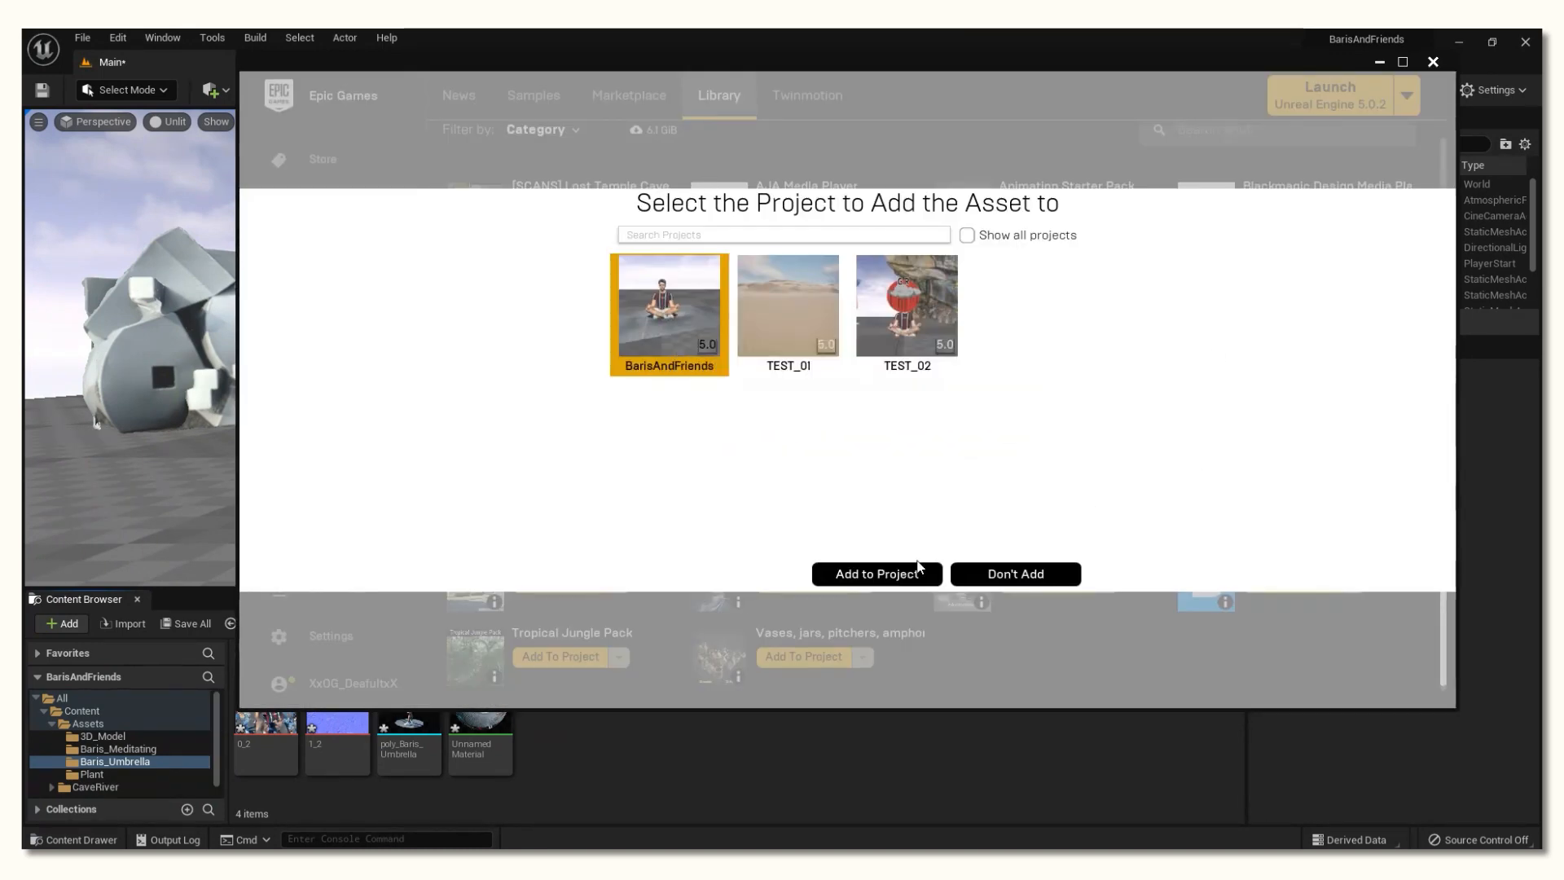
click(894, 573)
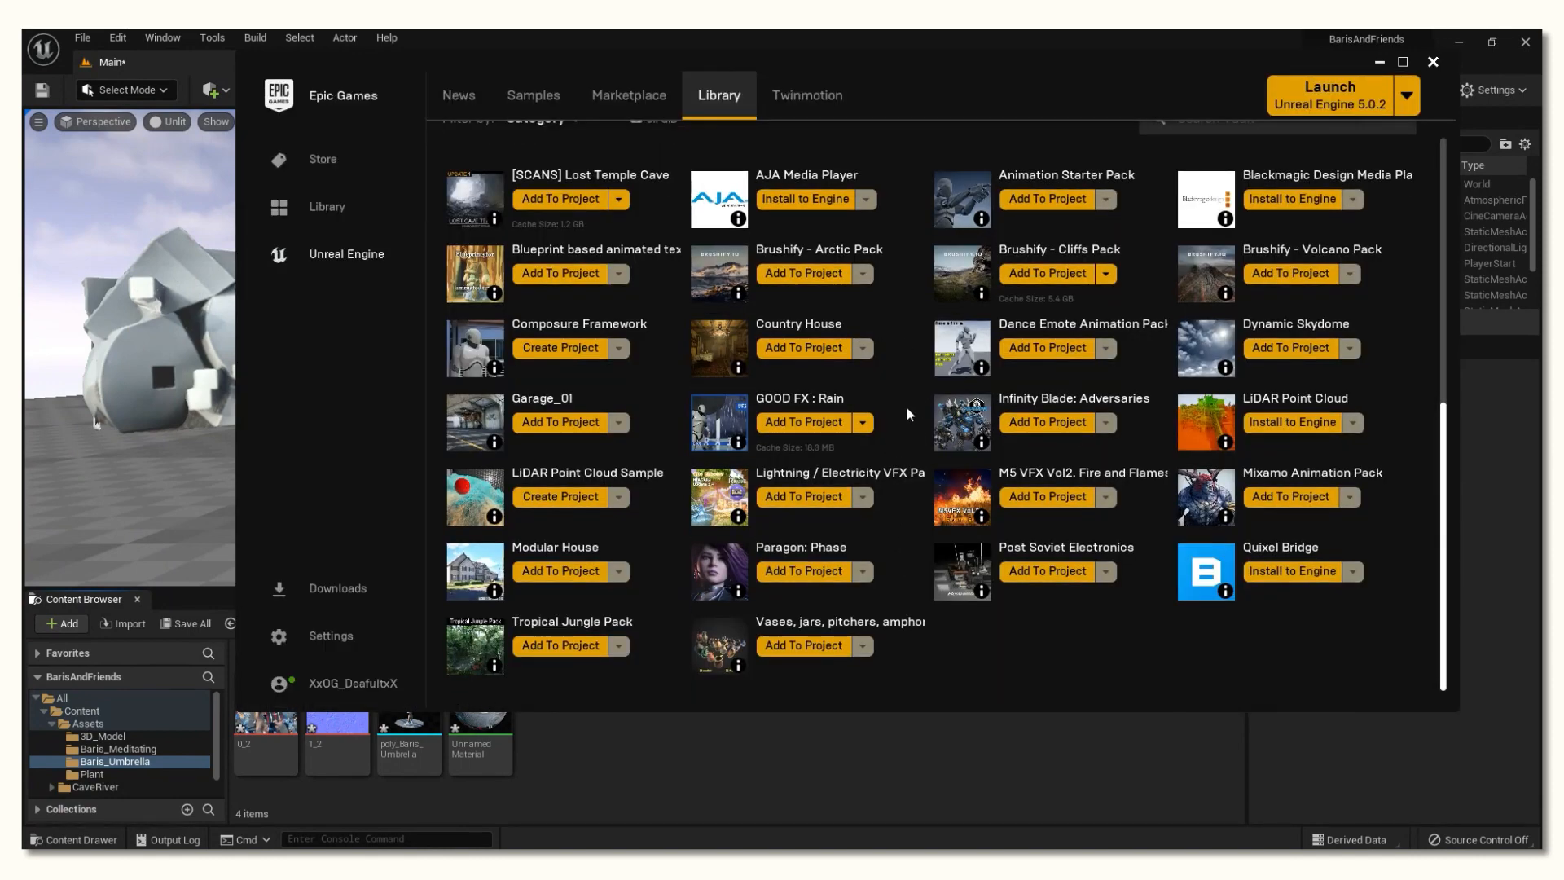
click(1379, 62)
Step: Place the sm_Cliff_02_02 mesh from CaveRiver/Environment/Cliff_02 in the level behind the meditating figure
scroll(101, 744, down, 2)
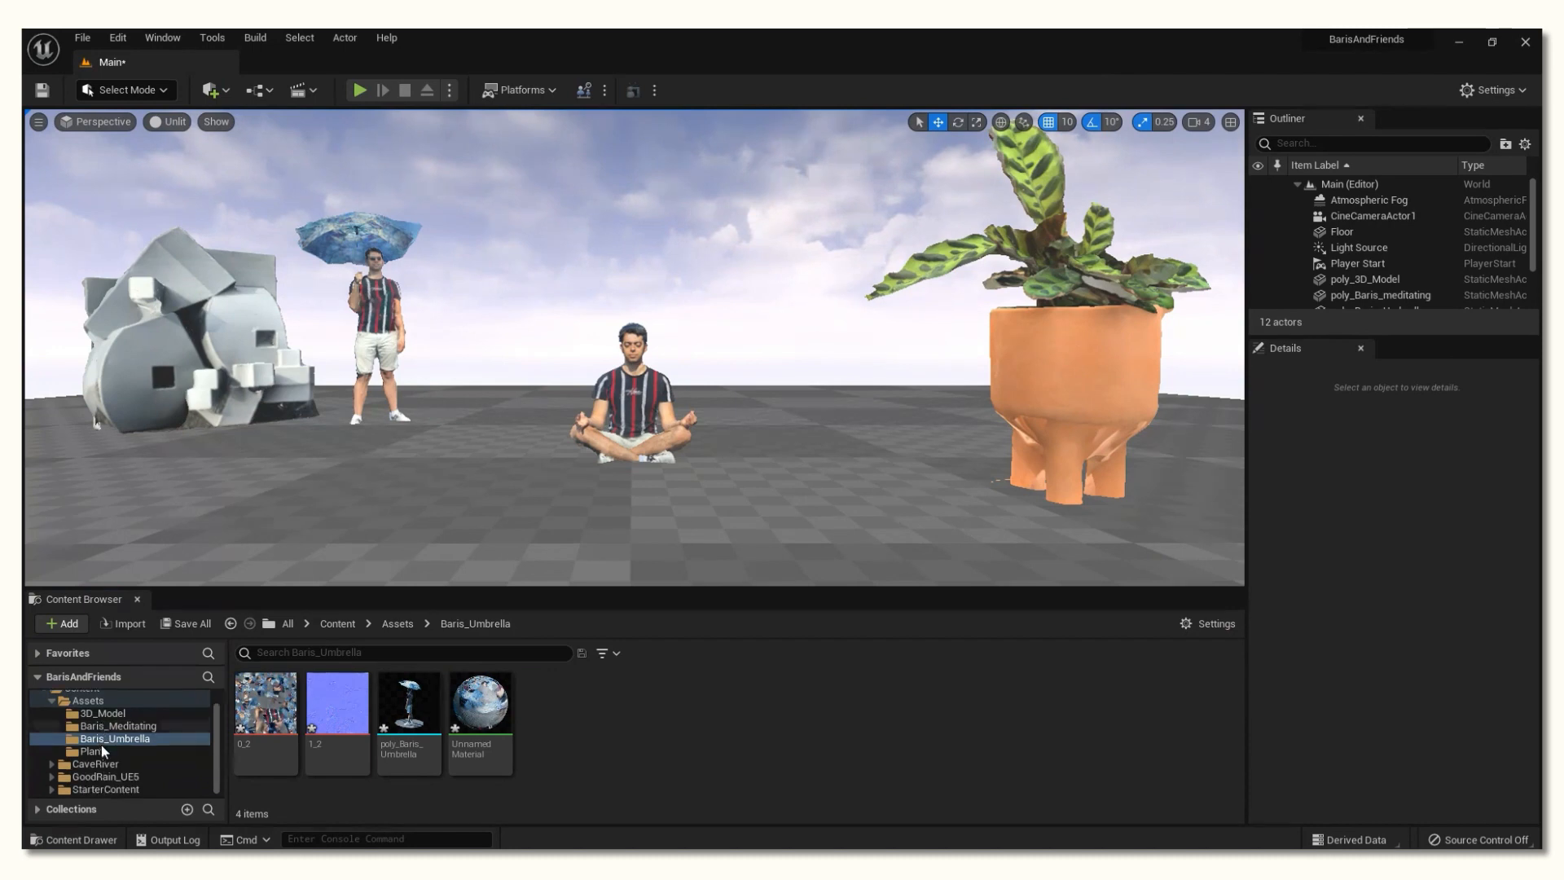
click(95, 763)
double_click(409, 702)
double_click(409, 702)
drag(409, 702, 772, 450)
Step: Rotate the cliff to about 70° around Z, move it to X 100, Y 100, Z -20 behind the figure and plant, and deselect it
click(958, 122)
click(938, 122)
drag(879, 431, 804, 422)
click(958, 122)
click(939, 122)
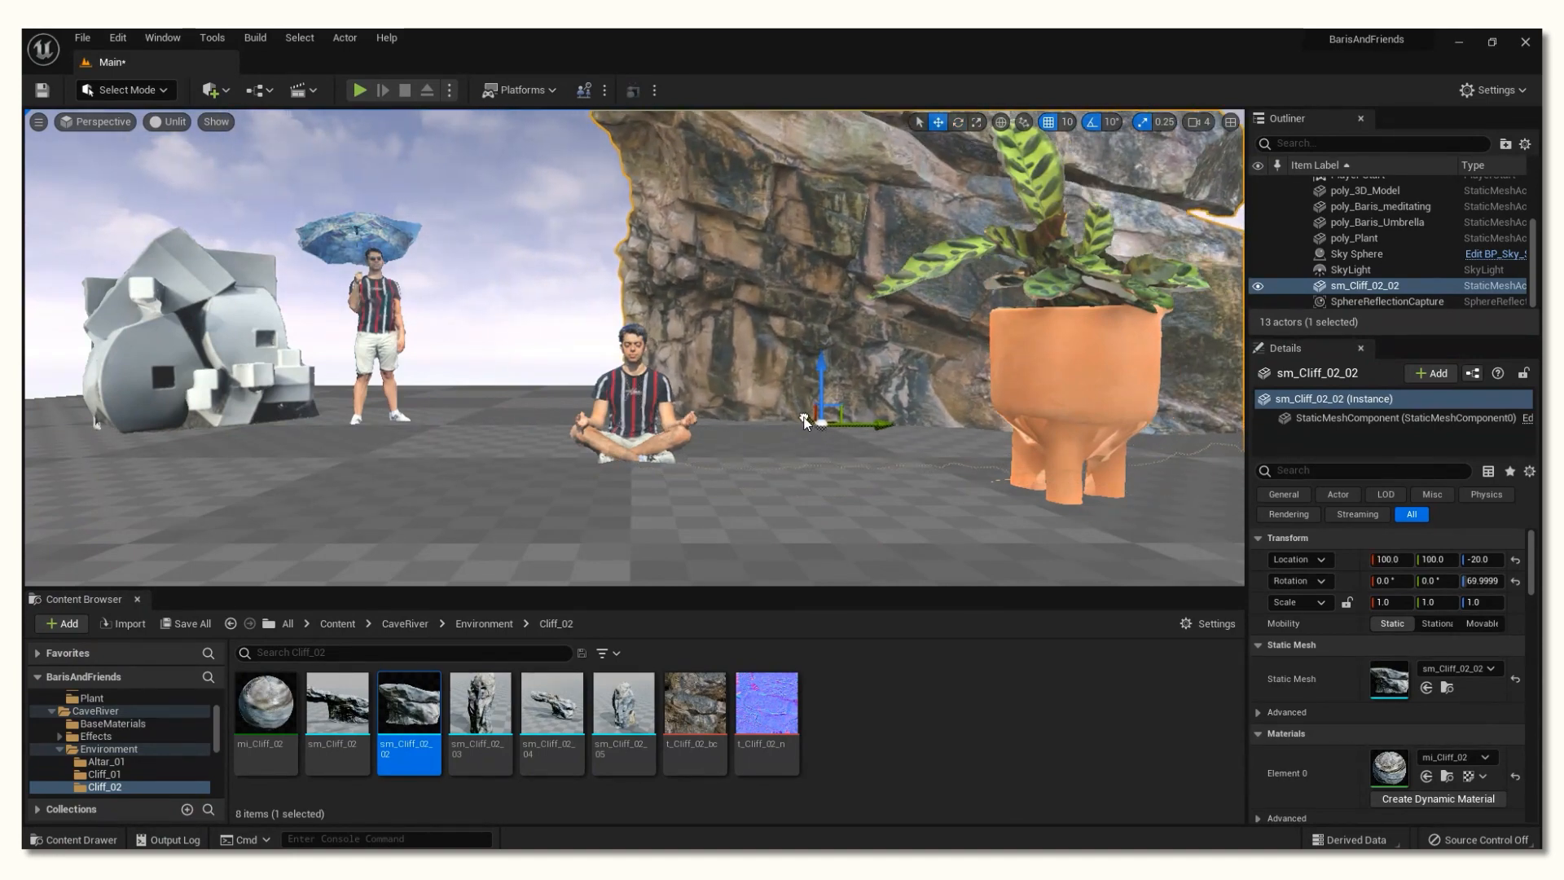
click(938, 461)
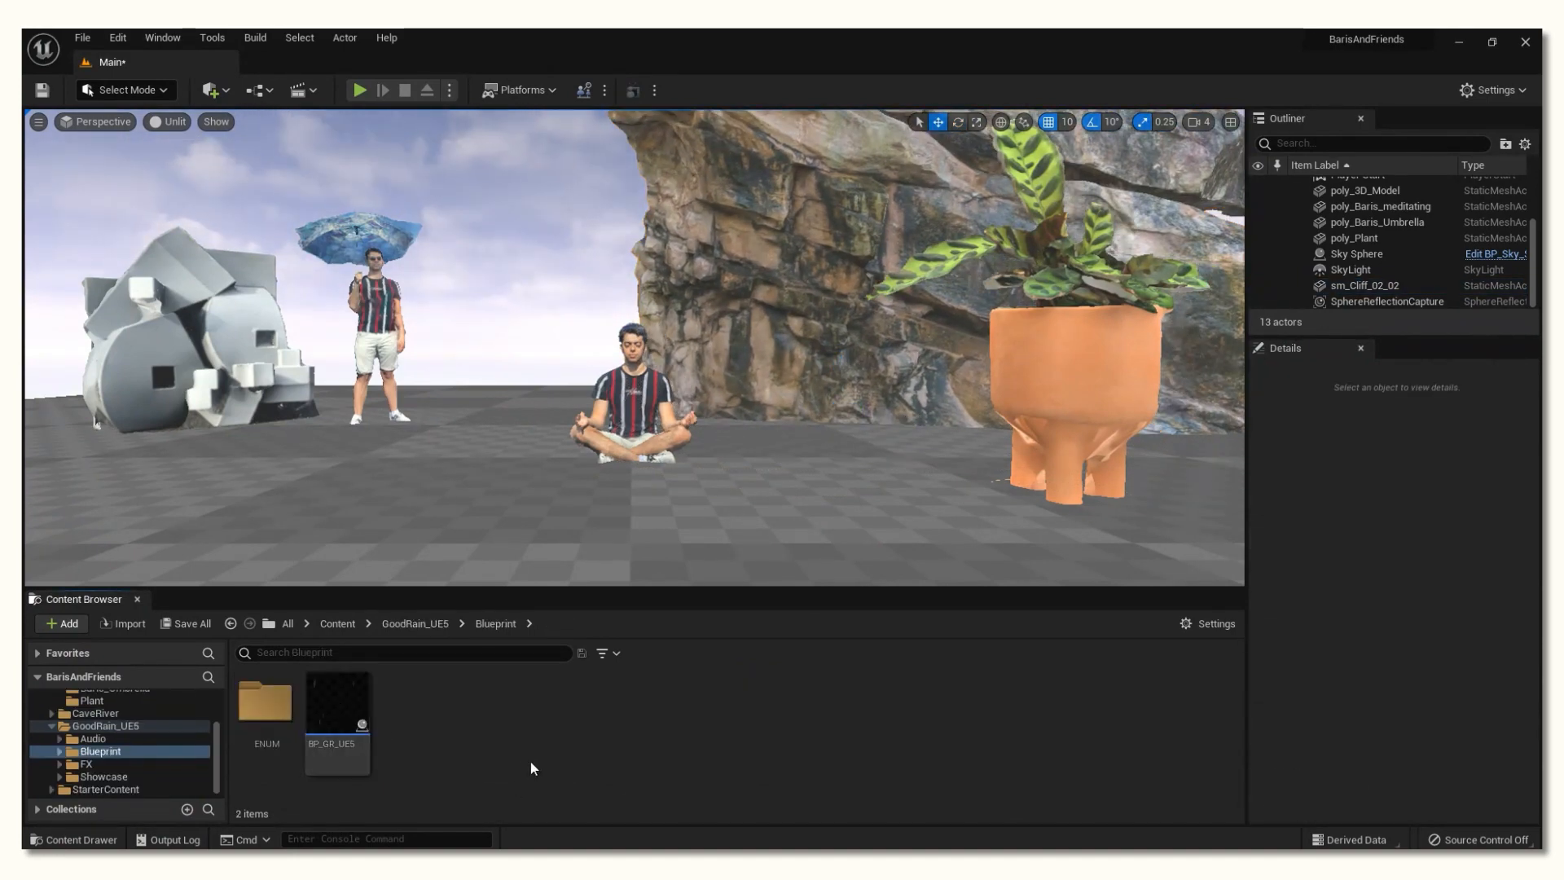
Step: Place the BP_GR_UE5 rain blueprint from GoodRain_UE5/Blueprint in the level and move it to X 140, Y 10, Z -10
drag(353, 718, 645, 545)
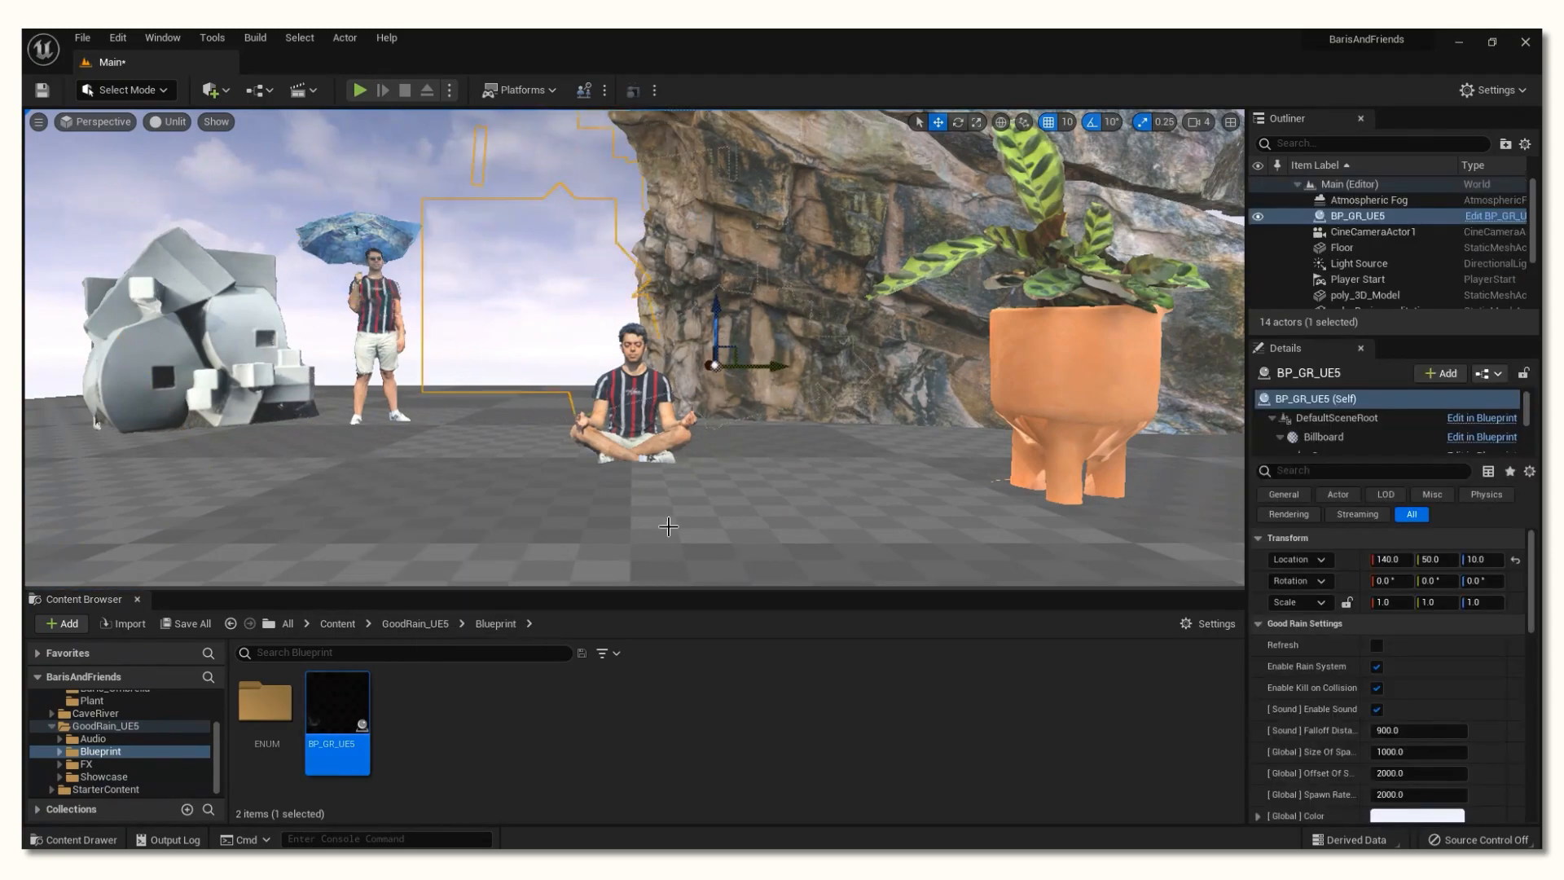
key(f)
drag(662, 295, 664, 310)
drag(722, 366, 699, 367)
scroll(745, 299, down, 3)
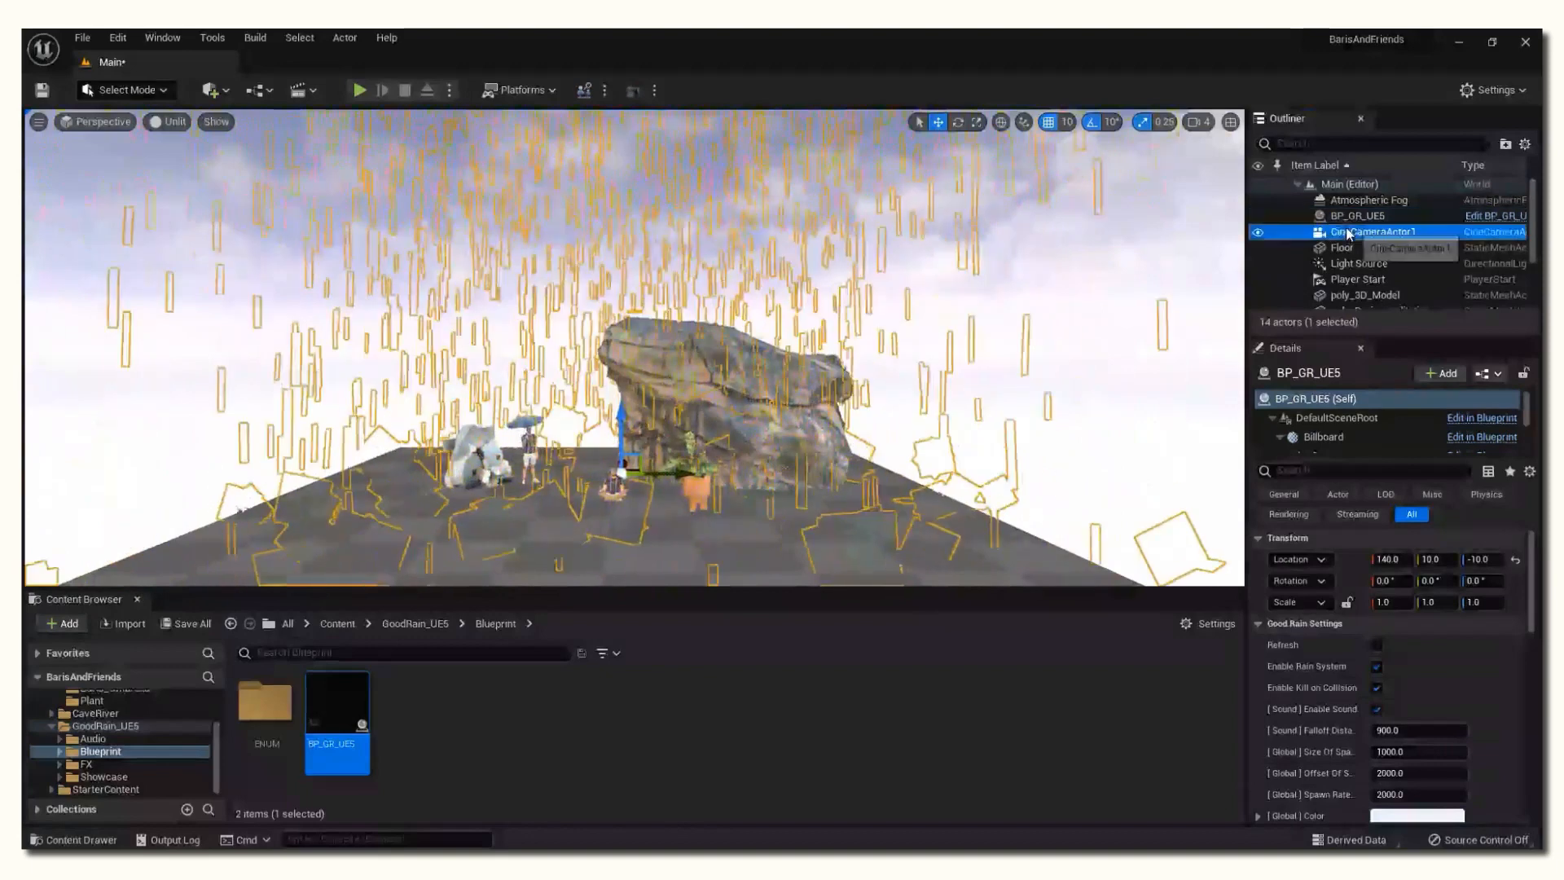
Step: Snap the view to CineCameraActor1 and play the level in the viewport
click(1385, 231)
right_click(1386, 233)
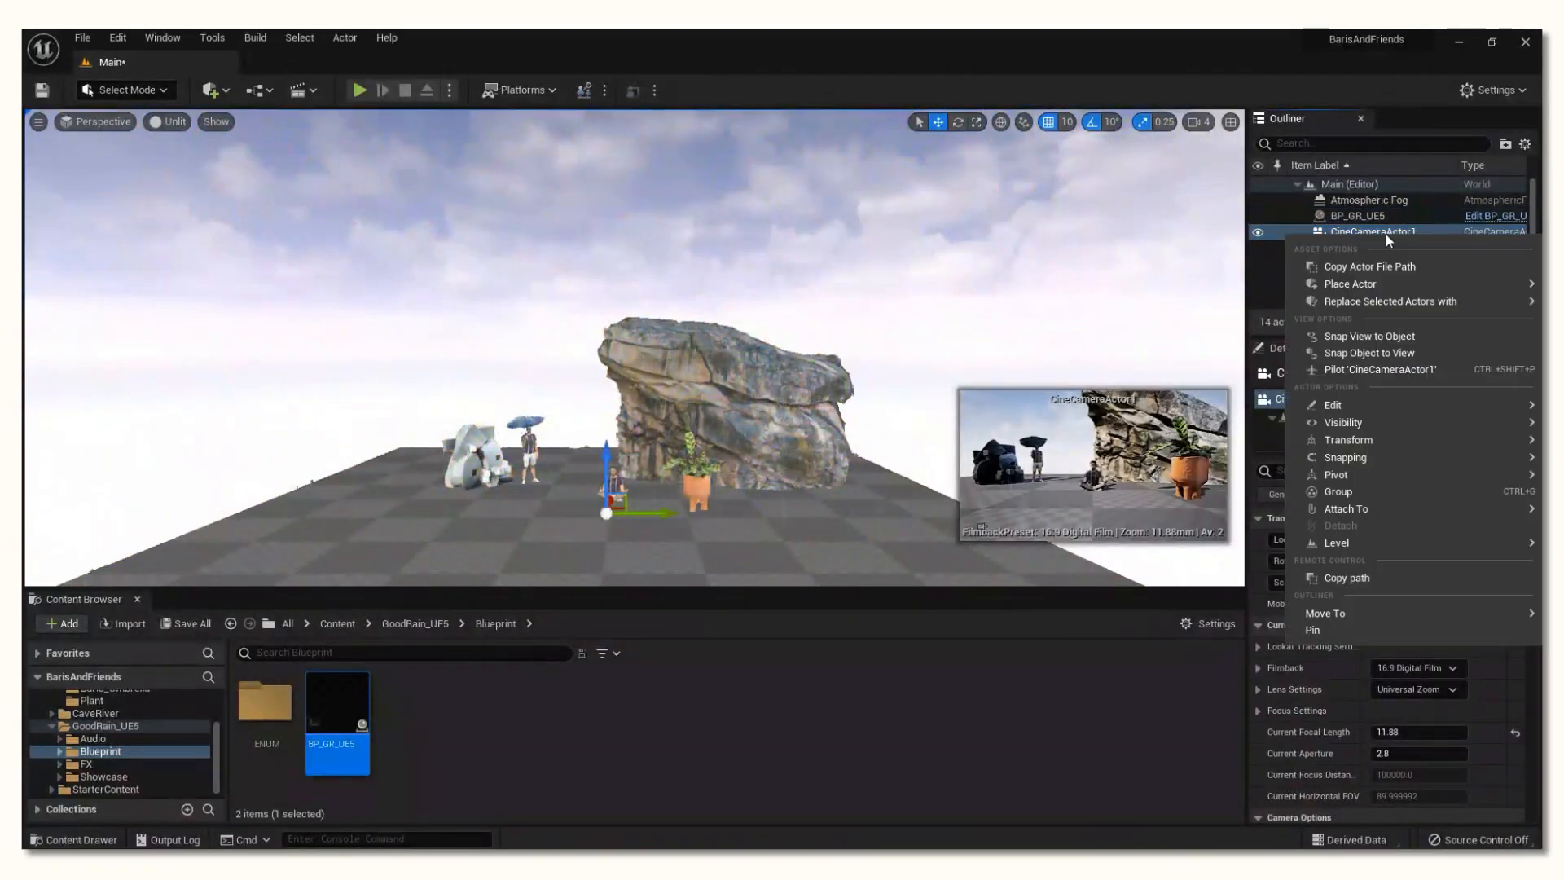
click(1394, 337)
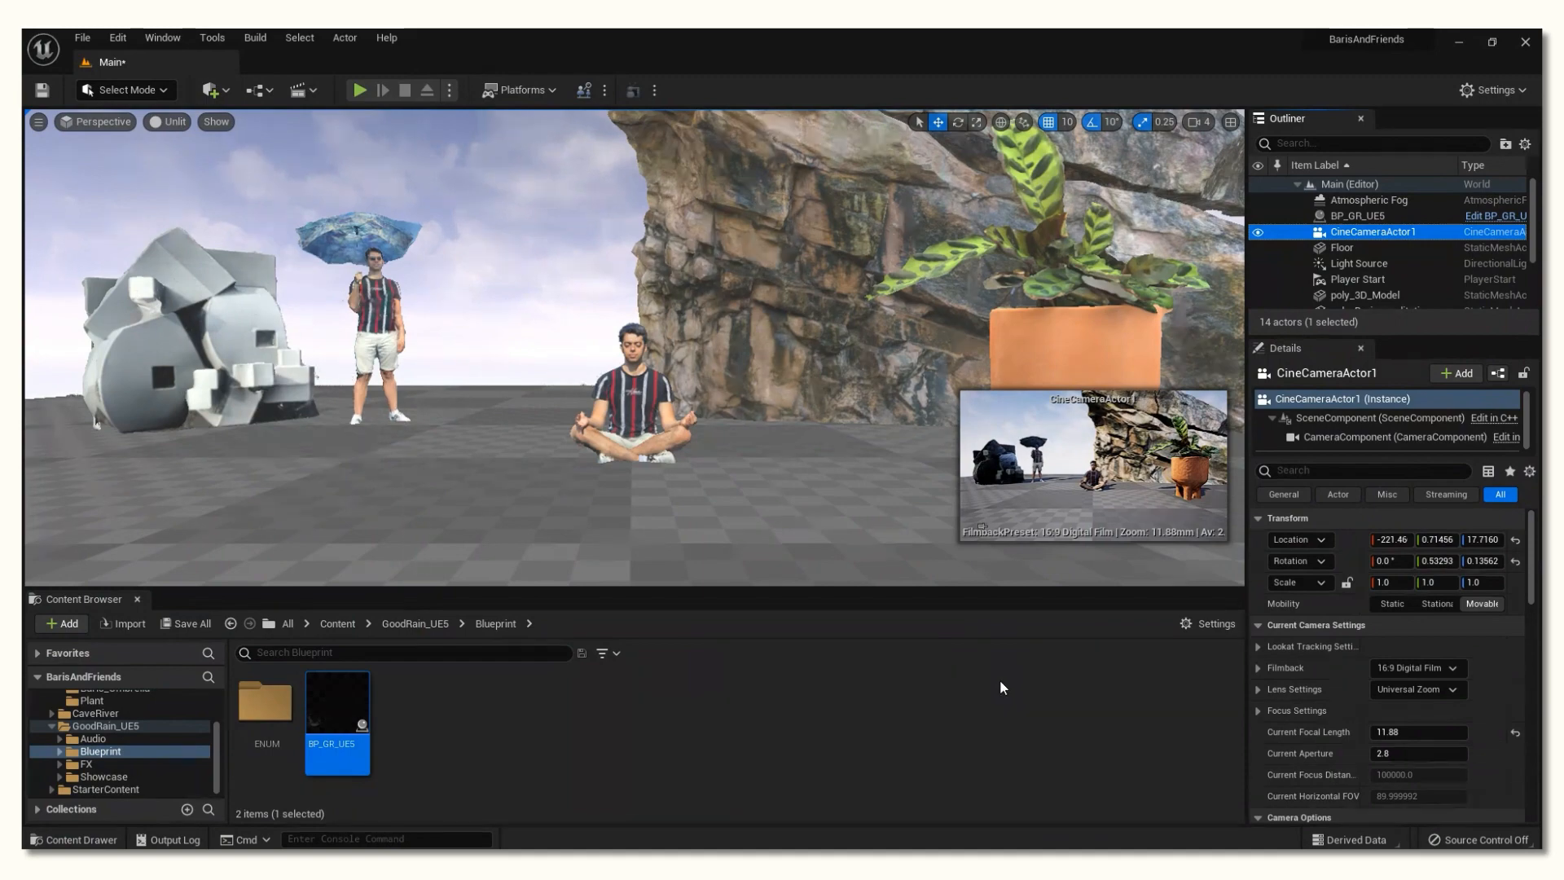
click(974, 722)
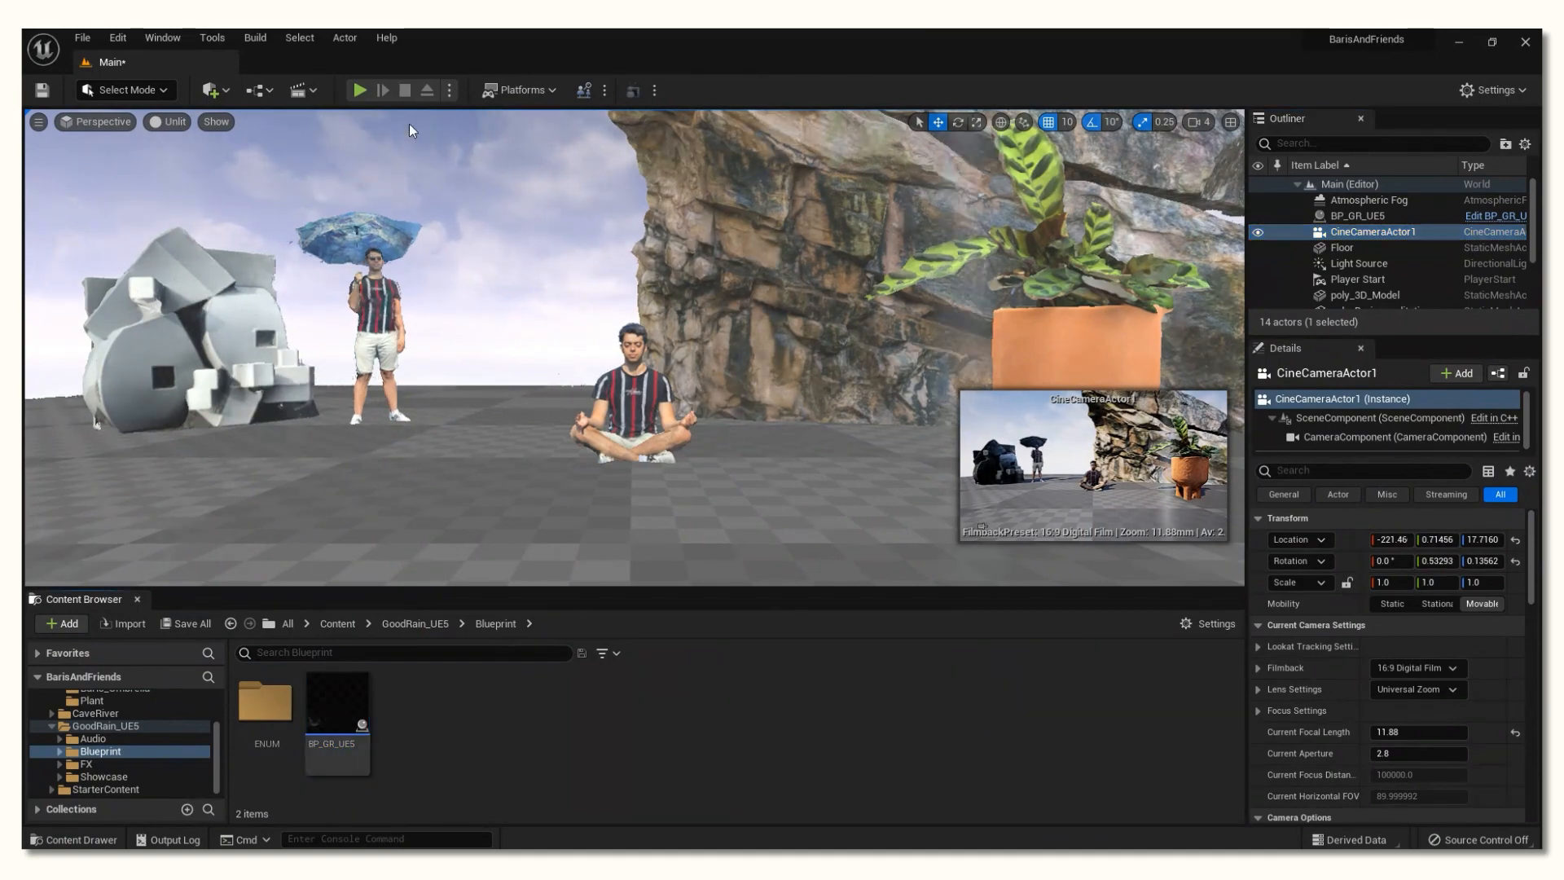
click(359, 89)
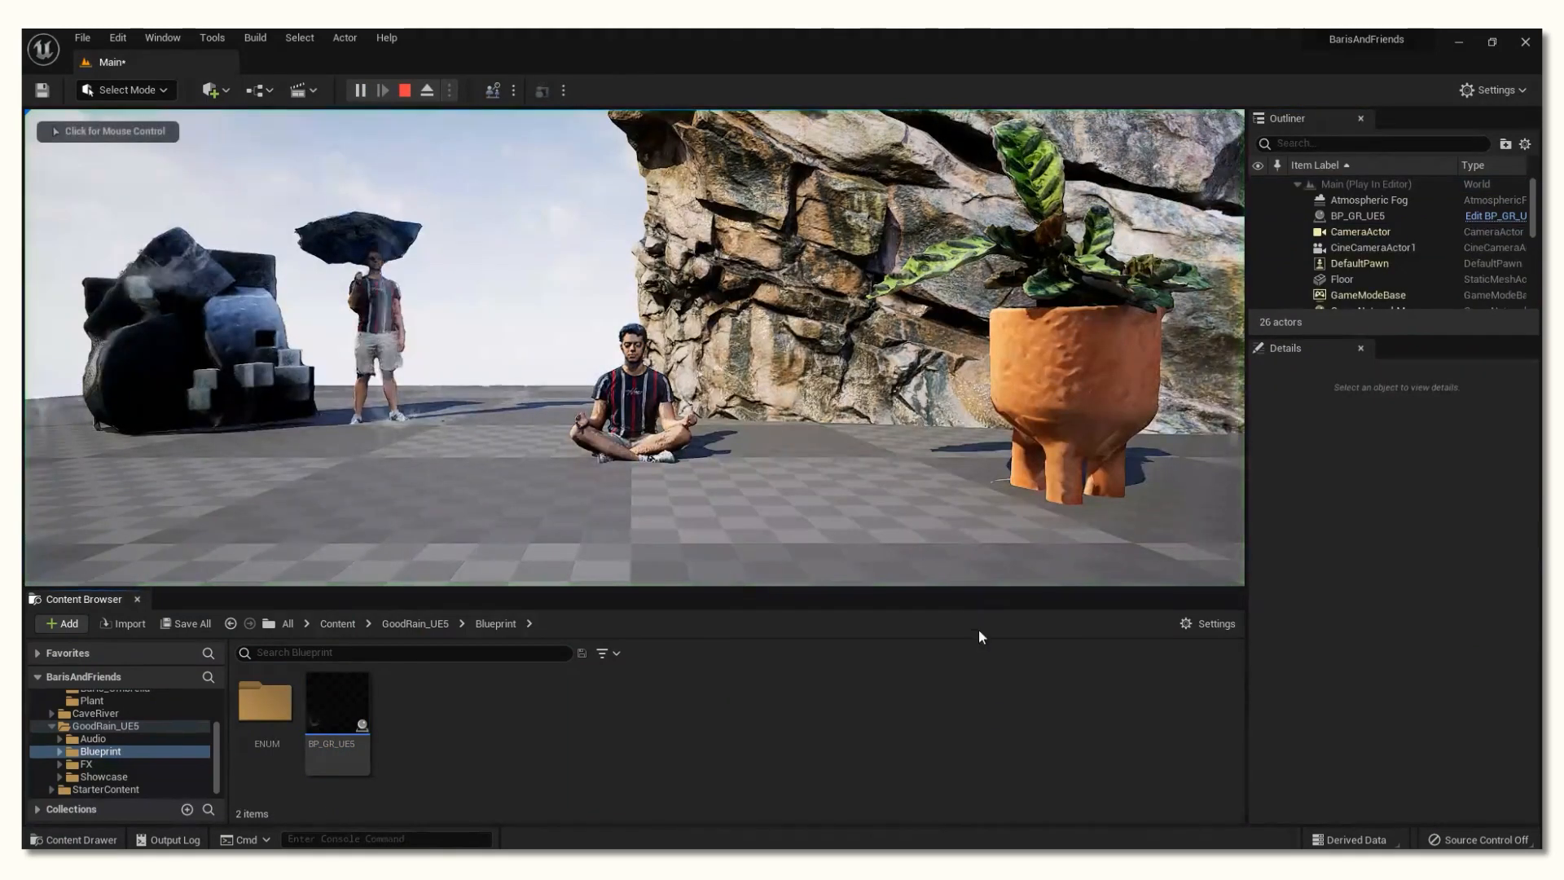